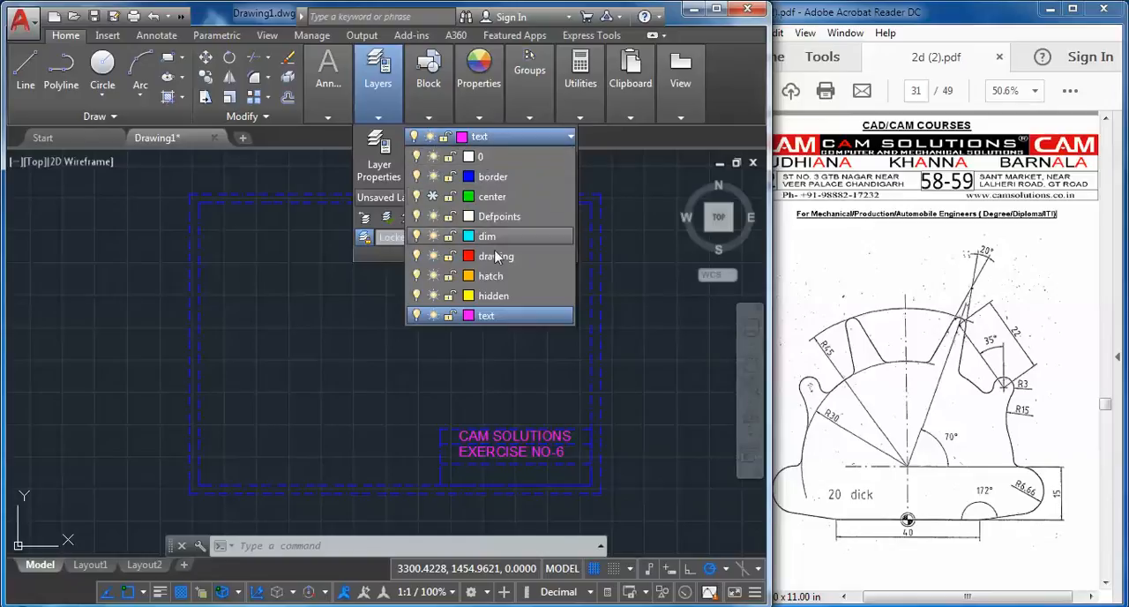
Make the drawing layer current
left_click(493, 255)
left_click(315, 281)
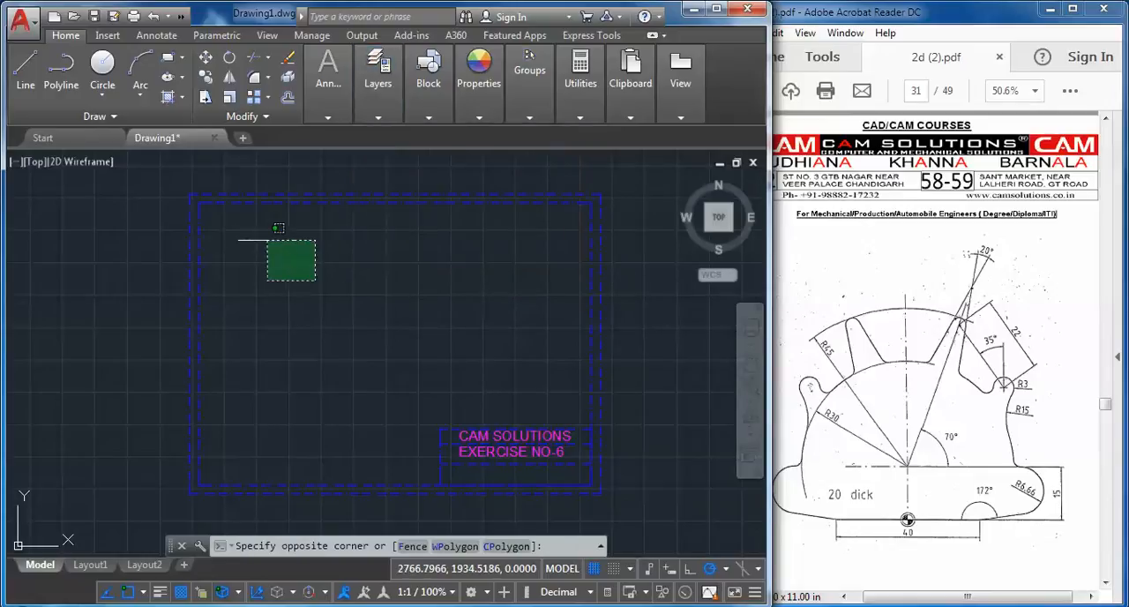
left_click(266, 237)
Turn on Ortho and draw a horizontal base line 40 units long inside the border frame
left_click(26, 68)
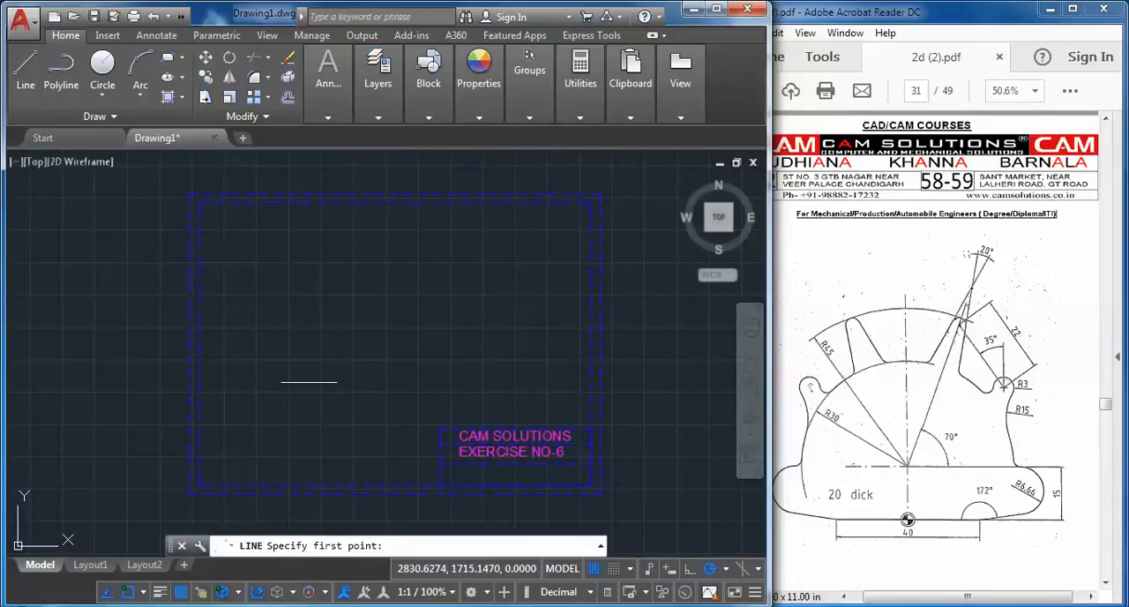
left_click(309, 382)
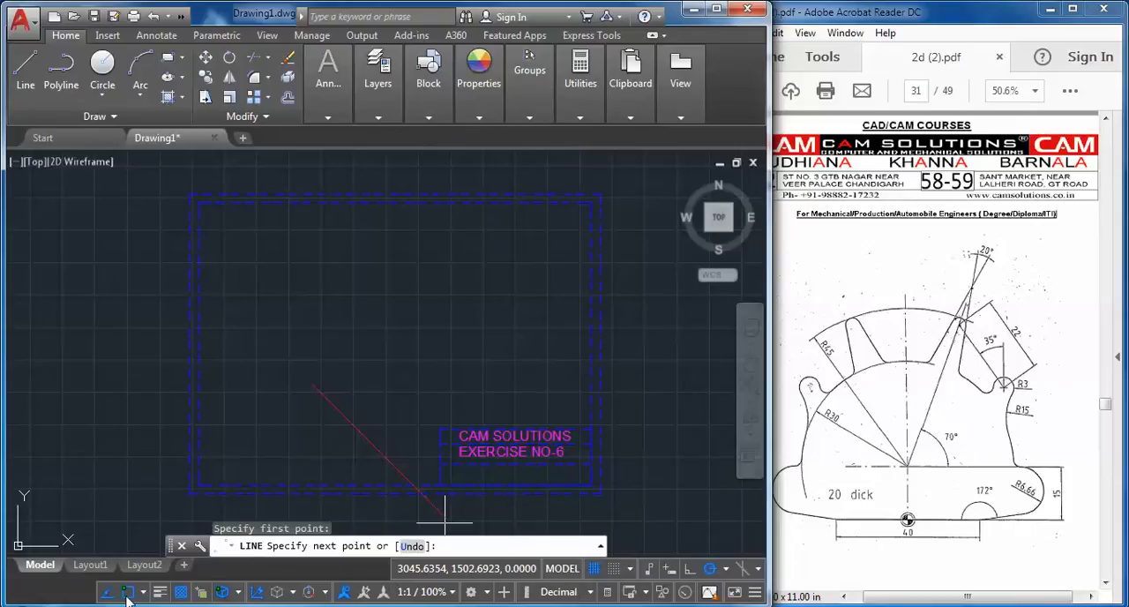
left_click(689, 568)
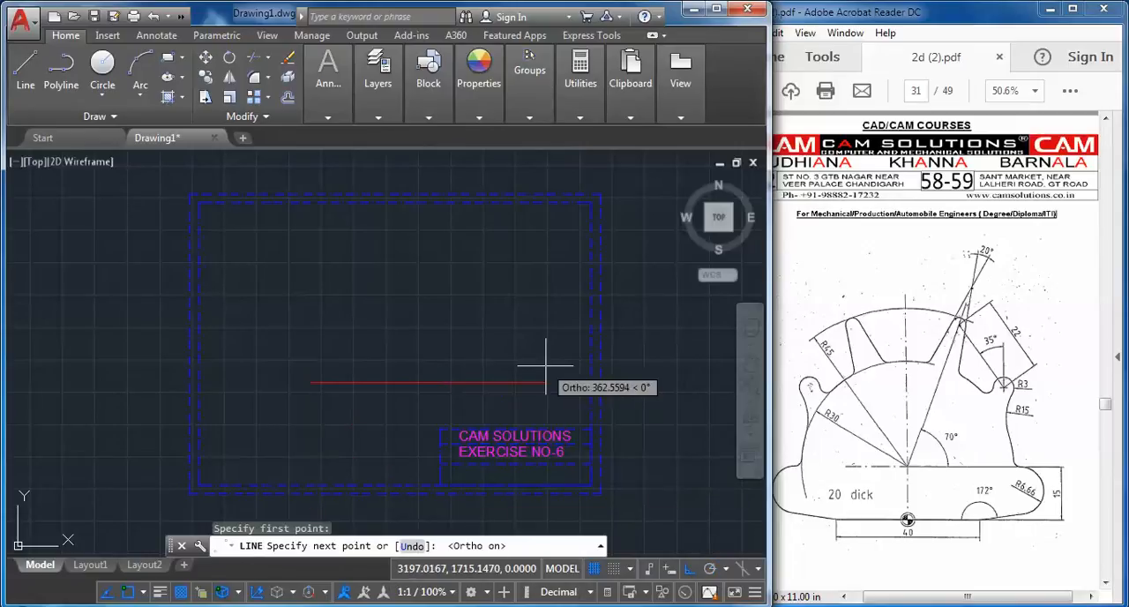
type("40")
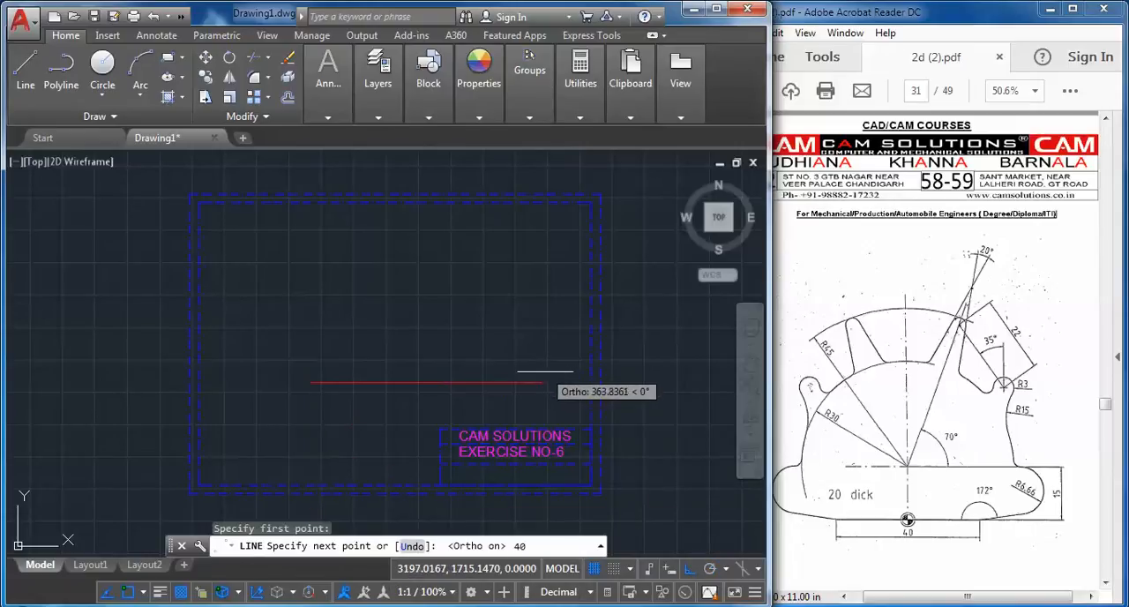
key("Return")
key("Escape")
scroll(258, 390, "up", 2)
scroll(332, 399, "up", 4)
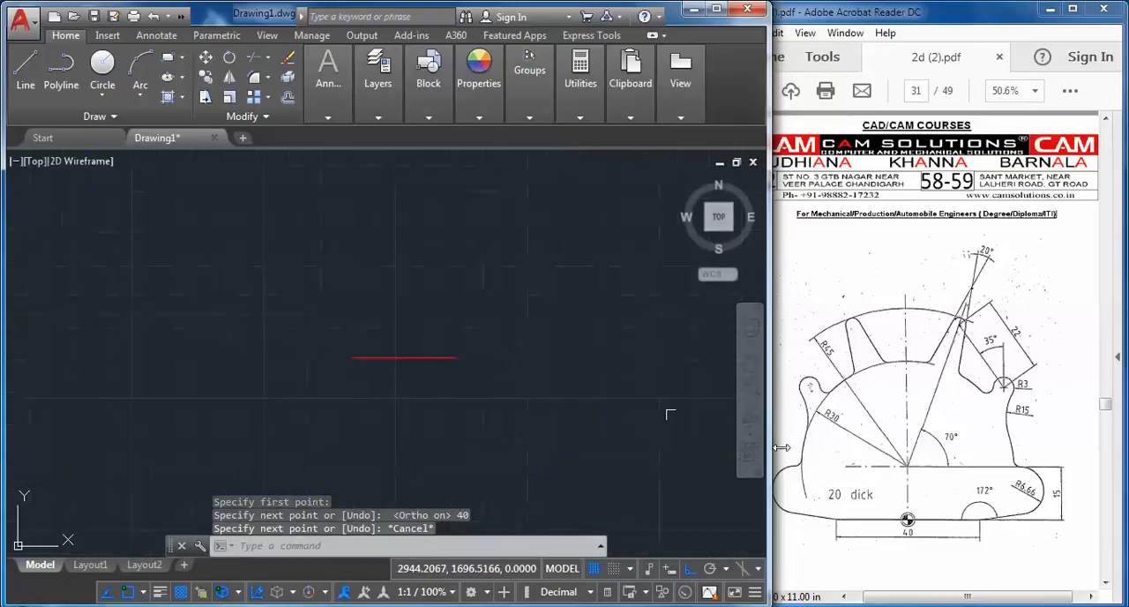
middle_click_drag(335, 323, 552, 488)
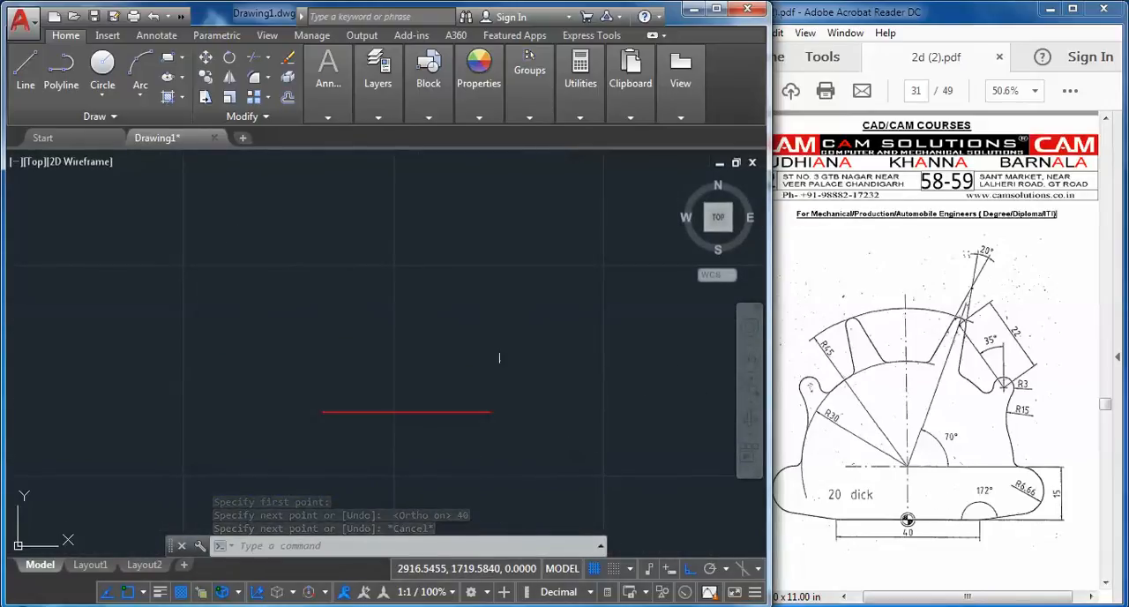
left_click(26, 69)
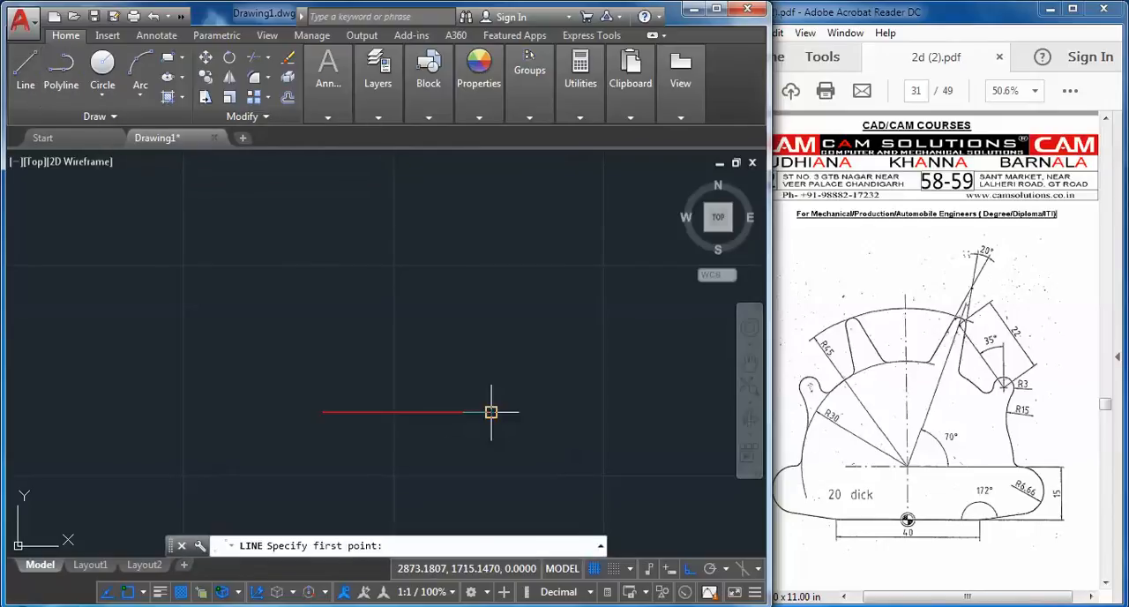
left_click(491, 411)
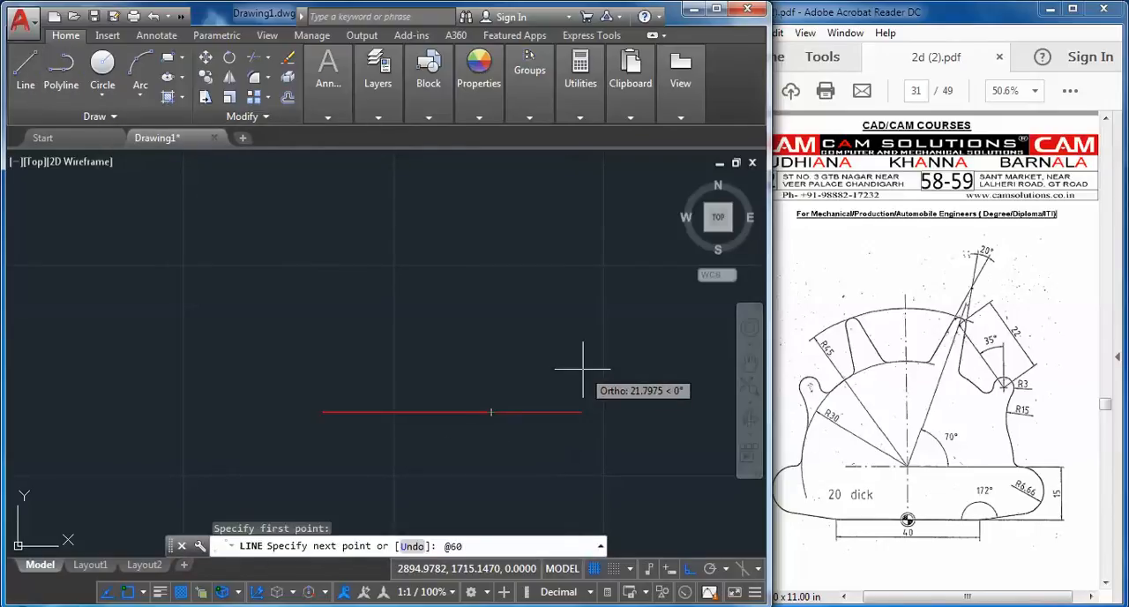
key("Return")
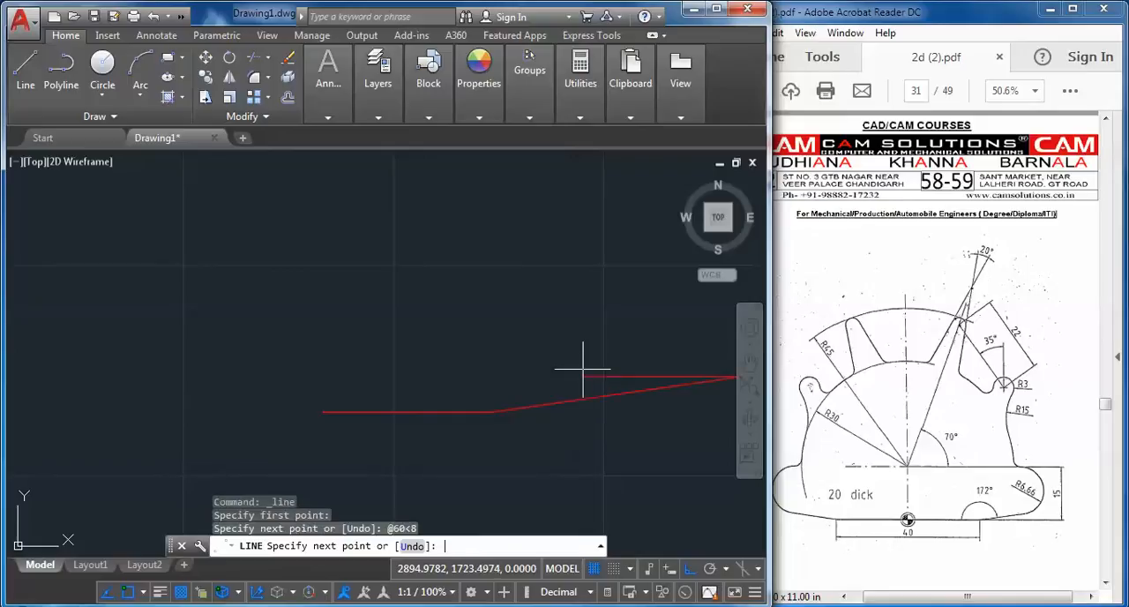
key("Escape")
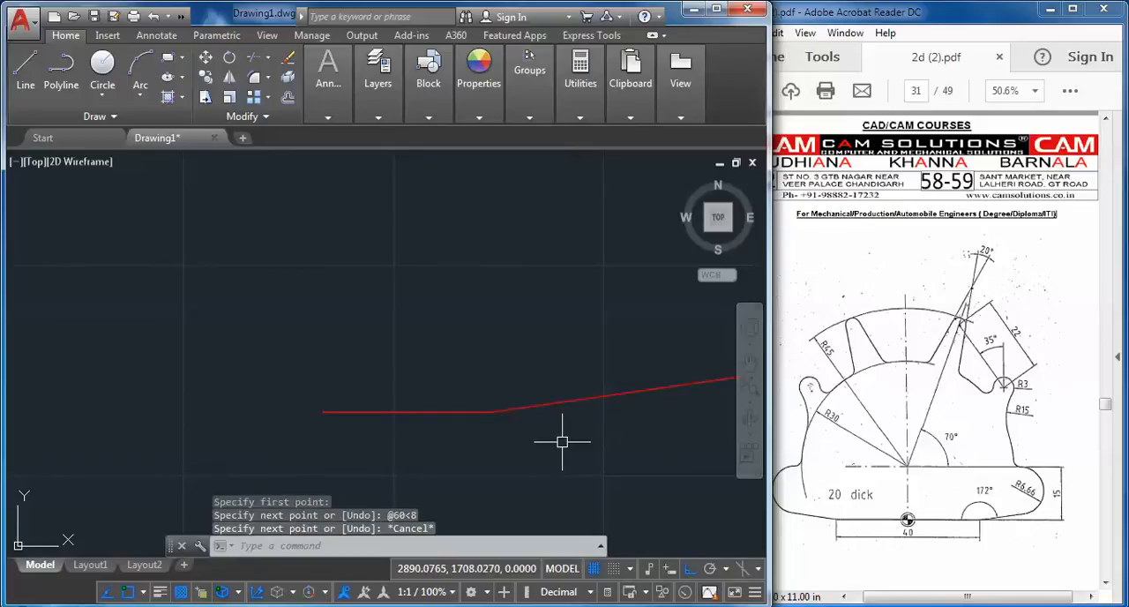
Mirror the sloped line about a vertical axis through the base line's midpoint, keeping the source line
left_click(229, 77)
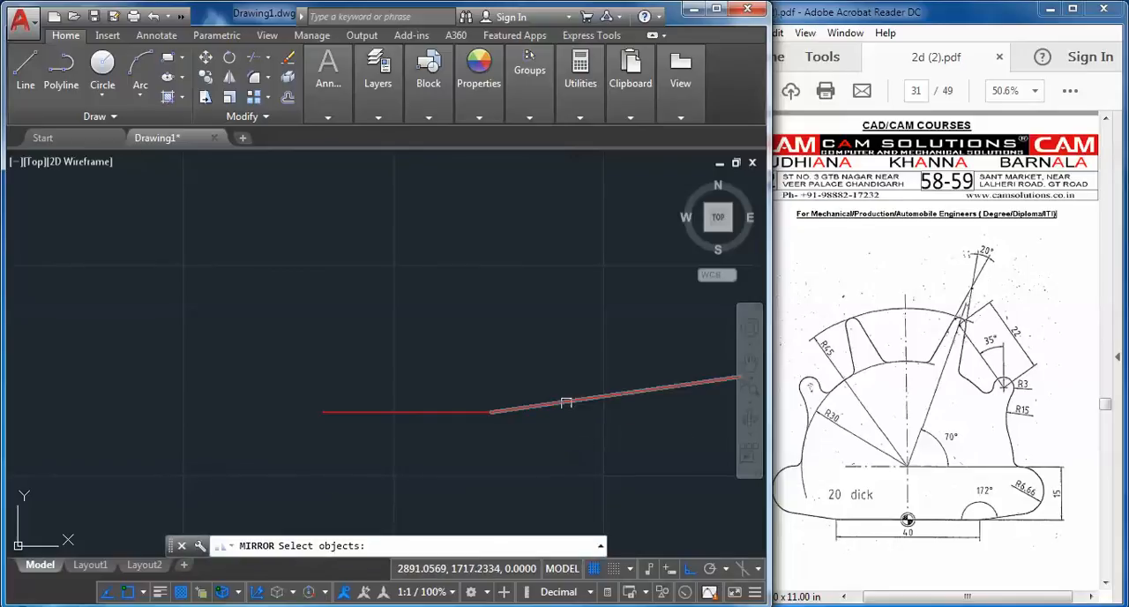
left_click(566, 402)
key("Return")
left_click(407, 412)
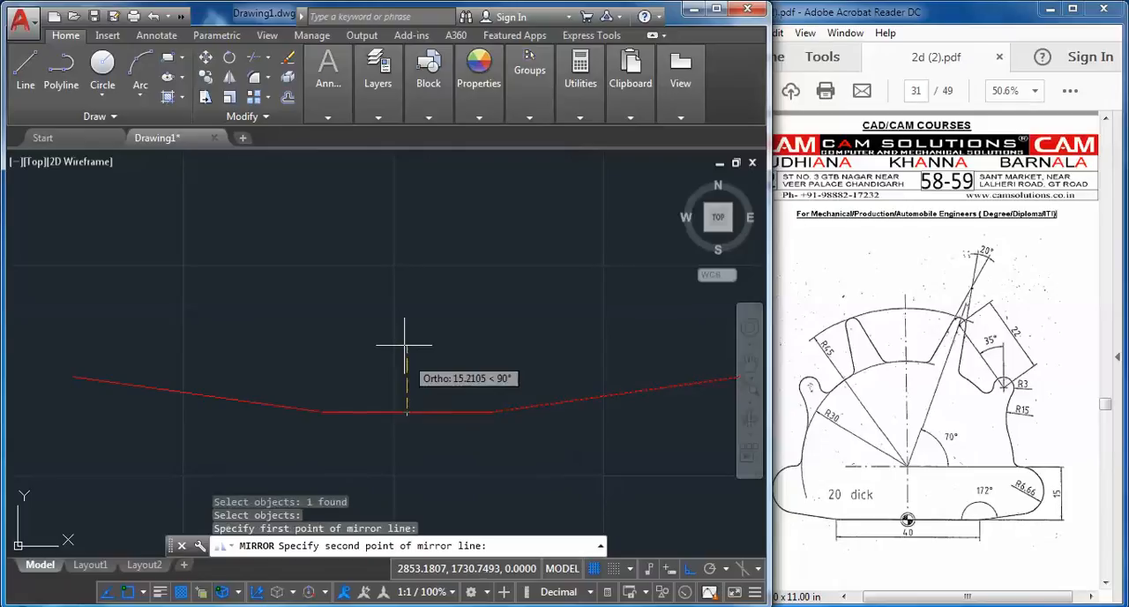
left_click(404, 346)
right_click(411, 357)
left_click(425, 356)
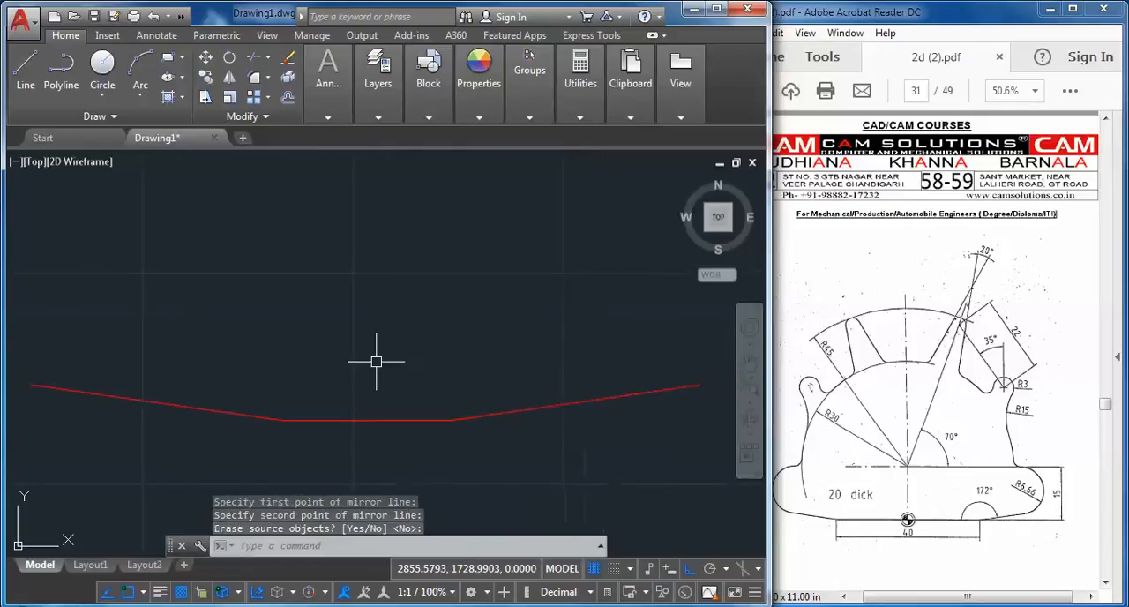
scroll(375, 371, "down", 3)
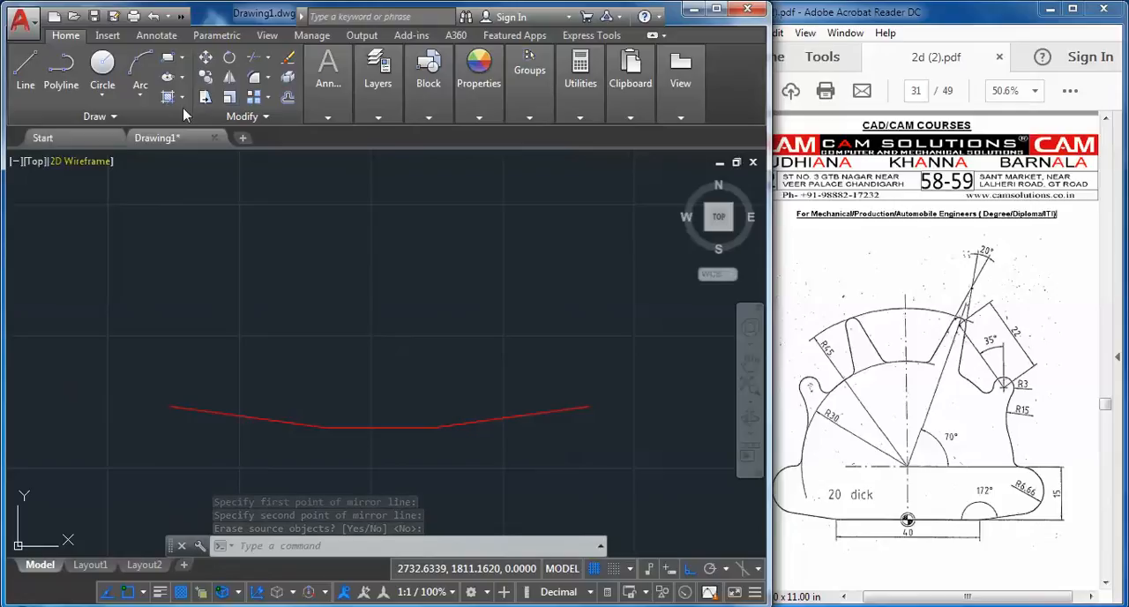
mouse_move(475, 110)
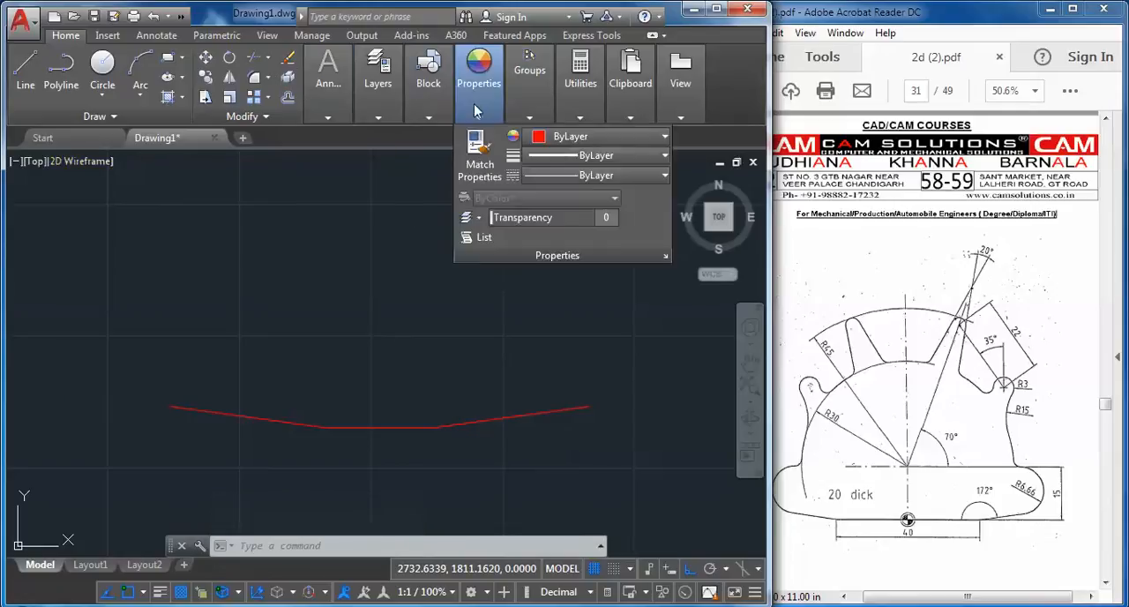
left_click(599, 137)
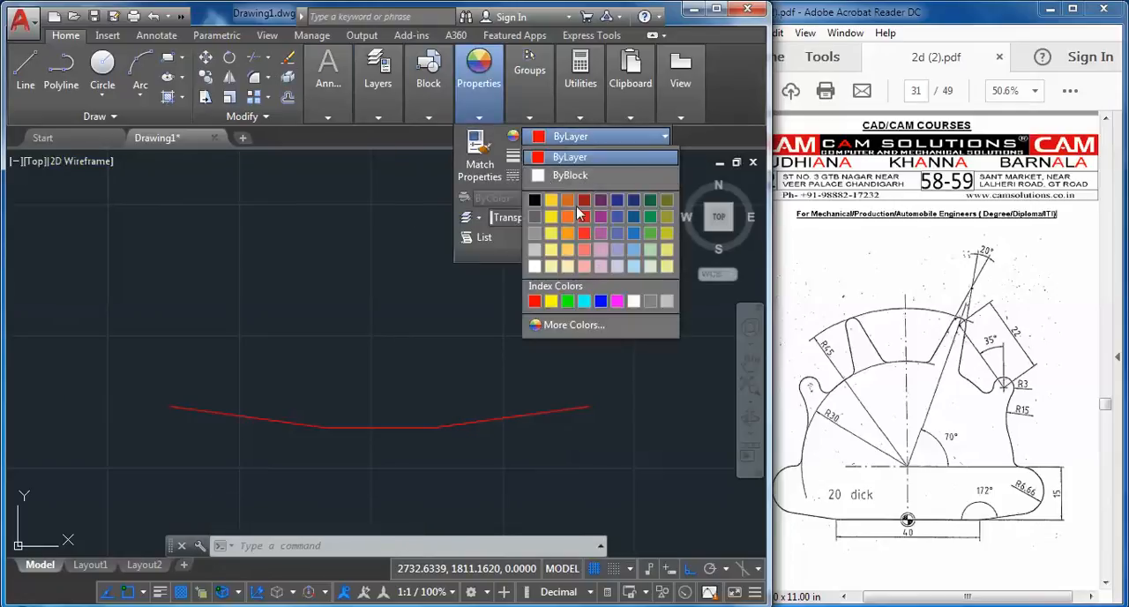
left_click(503, 139)
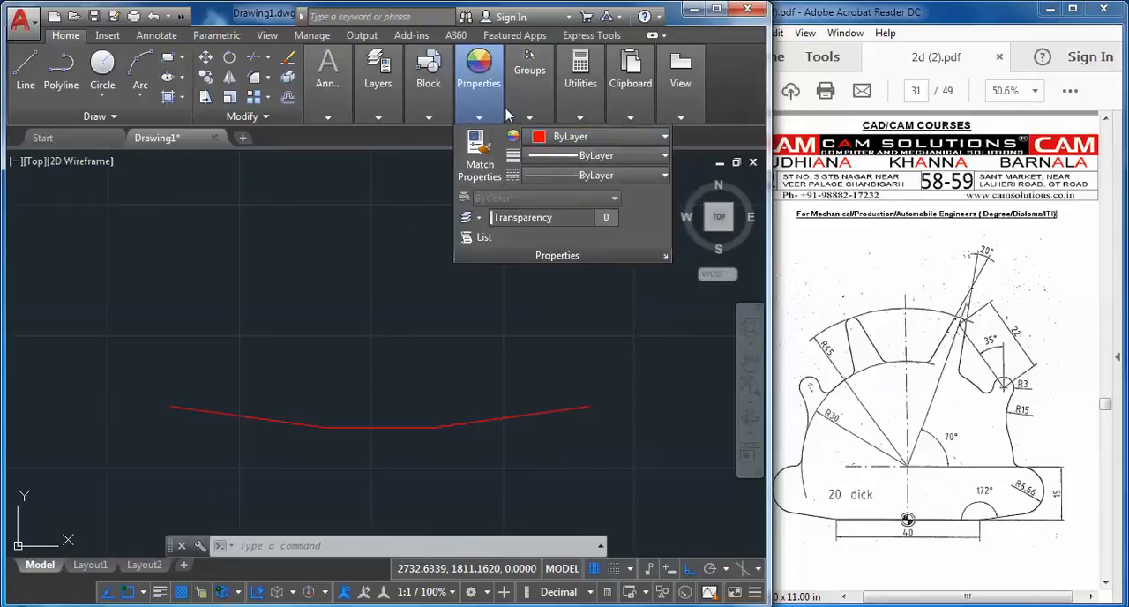
Make the hidden layer current
mouse_move(394, 110)
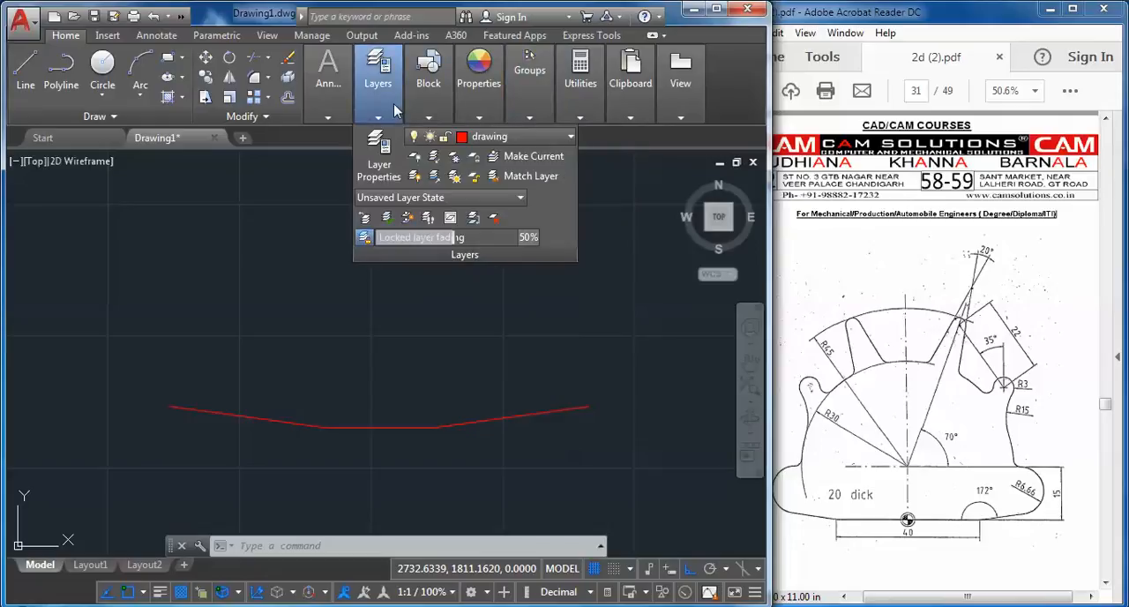
left_click(490, 137)
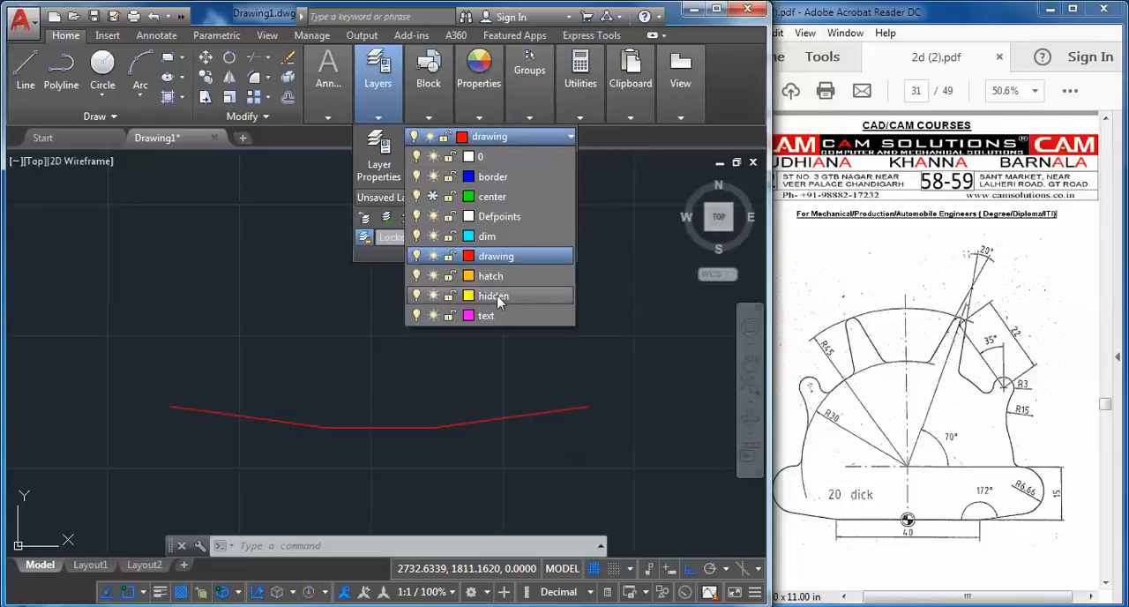
left_click(499, 299)
Try to make the center layer current
left_click(516, 134)
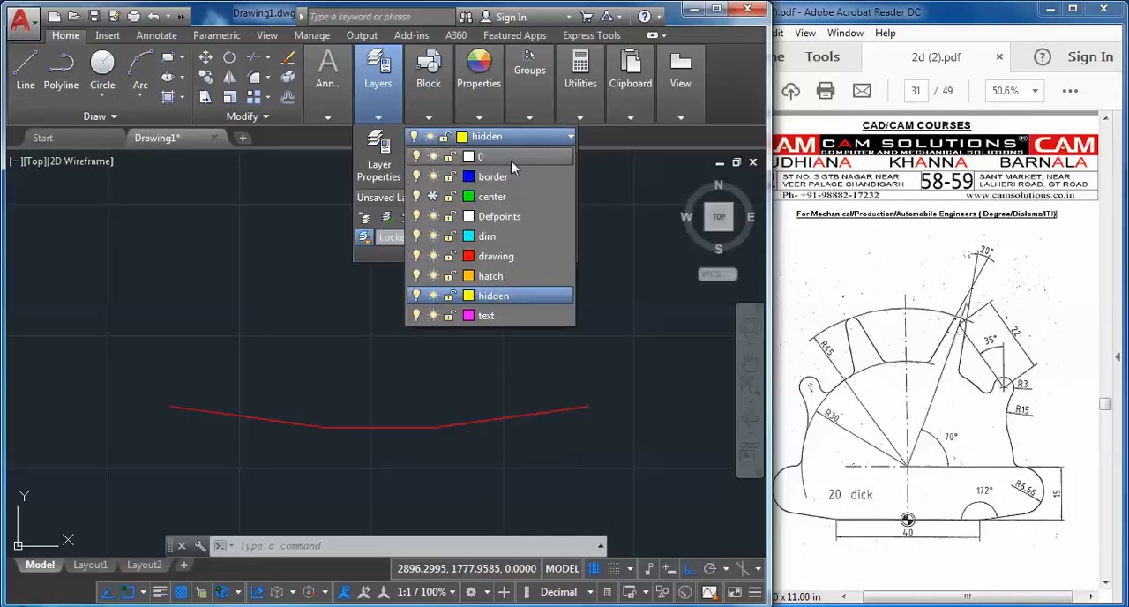
left_click(509, 197)
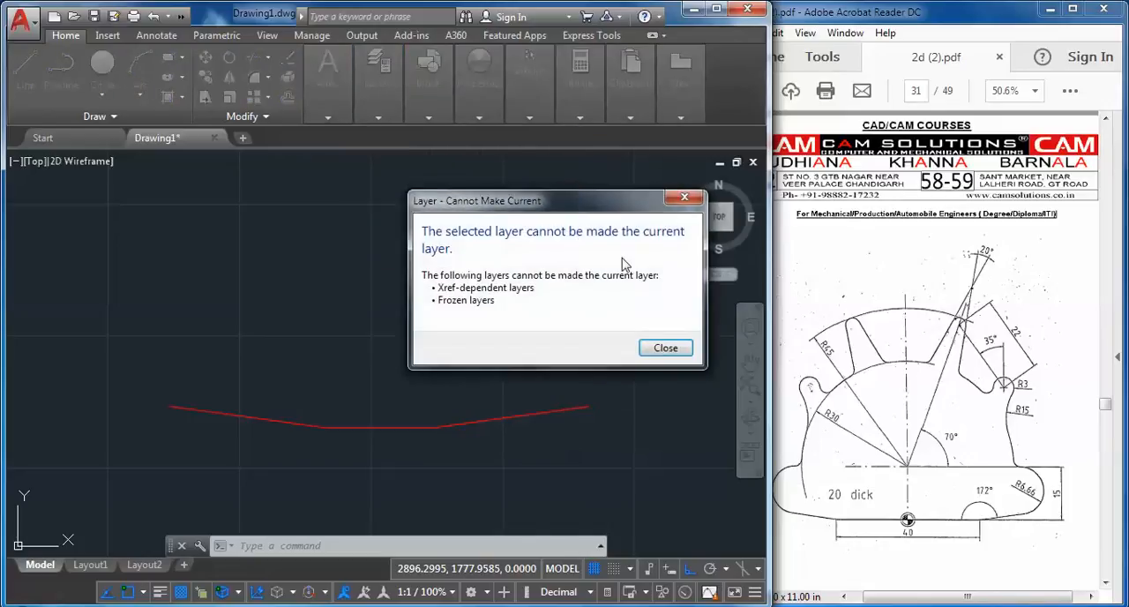
left_click(684, 200)
left_click(389, 109)
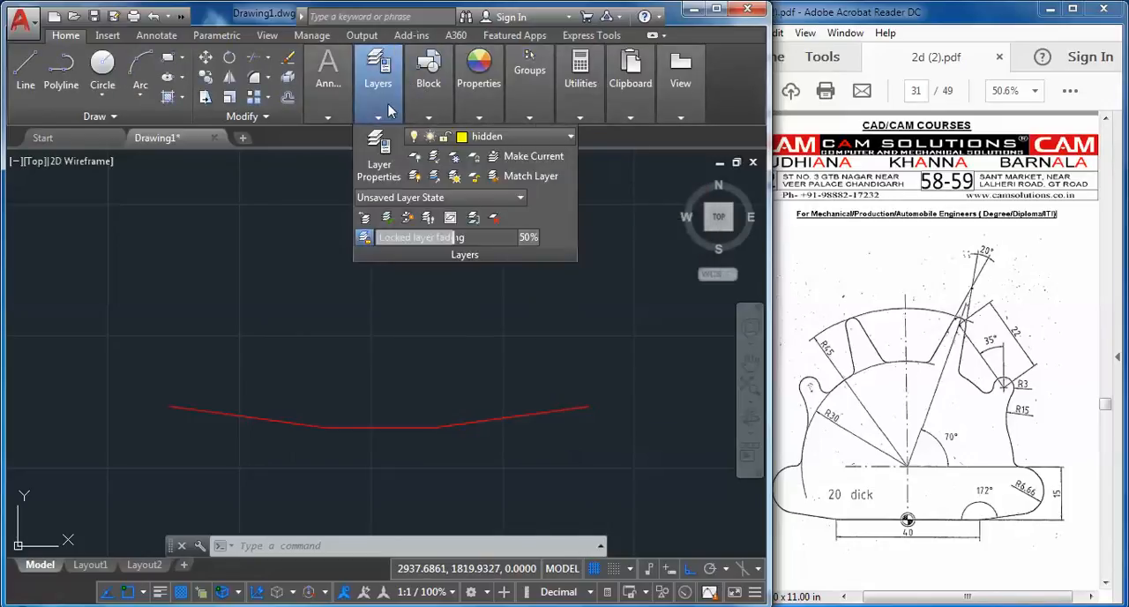
Draw a vertical line about 105 units long upward from the midpoint of the horizontal base line
left_click(25, 69)
left_click(379, 428)
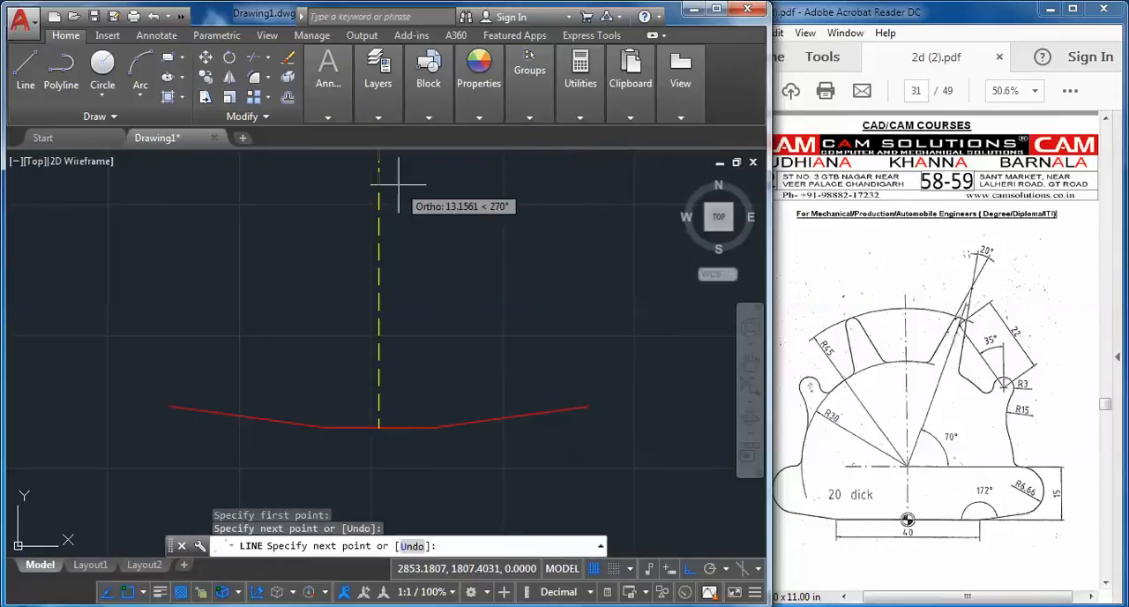
right_click(403, 188)
left_click(424, 194)
middle_click_drag(403, 230, 431, 258)
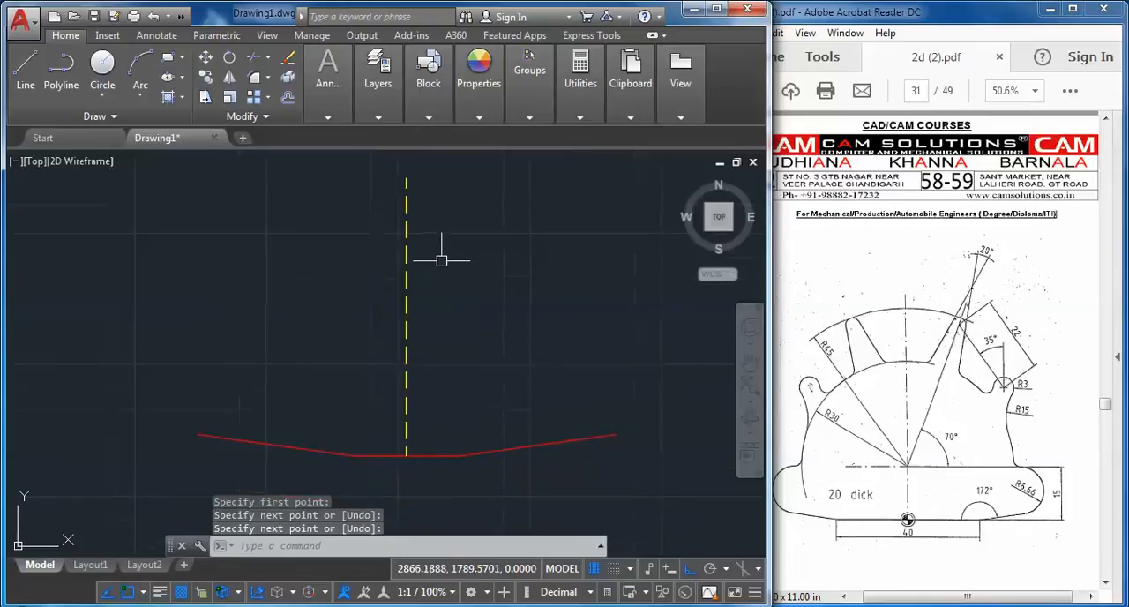
Move the vertical line to the center layer and thaw that layer
left_click(442, 261)
left_click(394, 238)
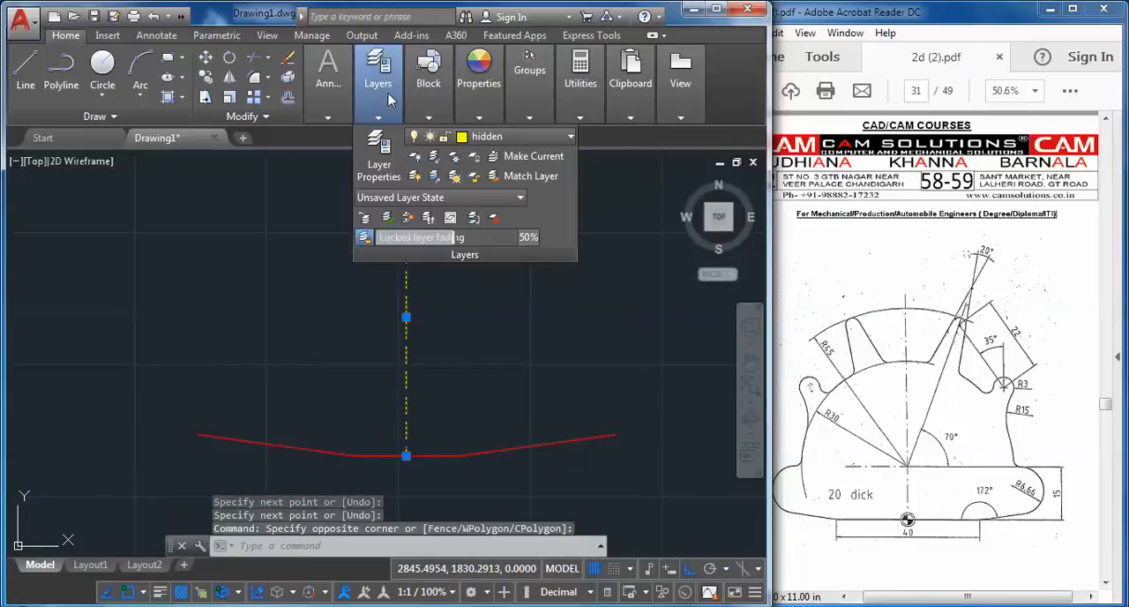
mouse_move(378, 126)
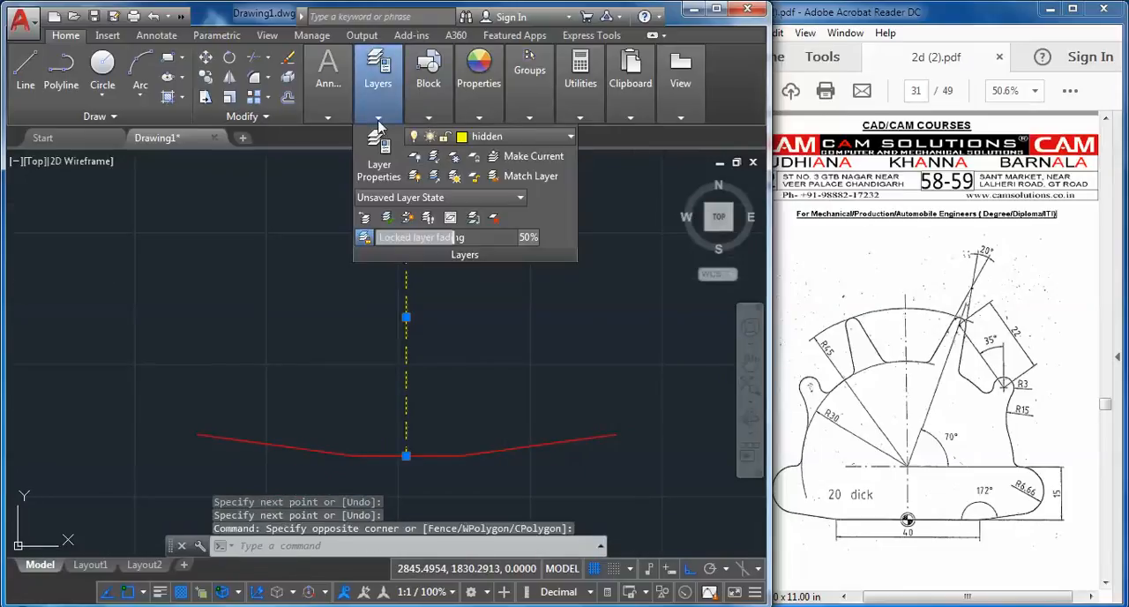
left_click(520, 137)
left_click(504, 196)
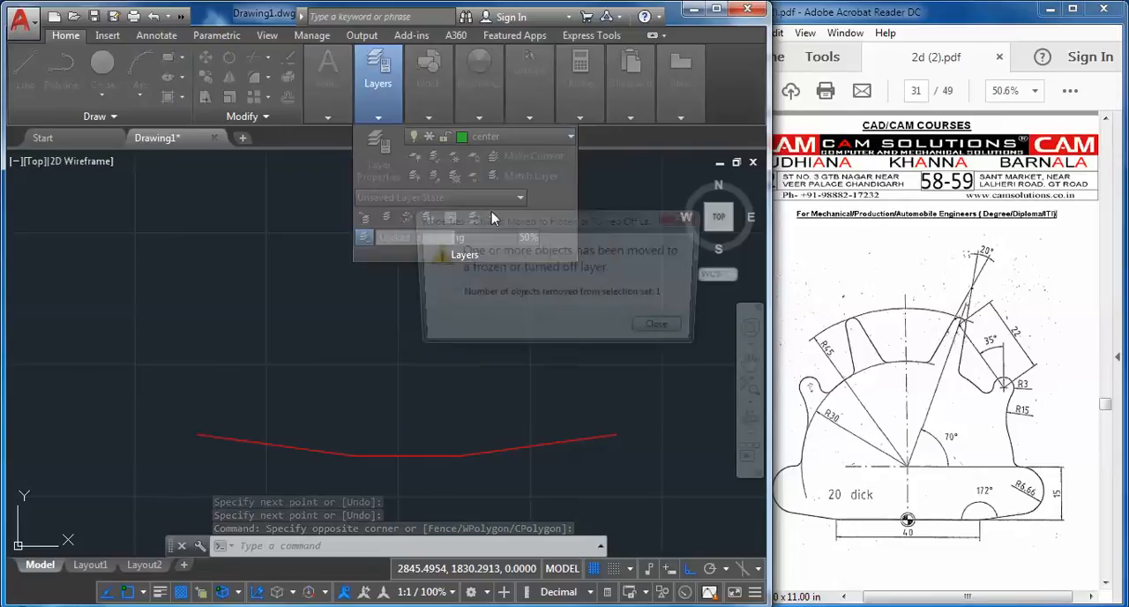
left_click(663, 329)
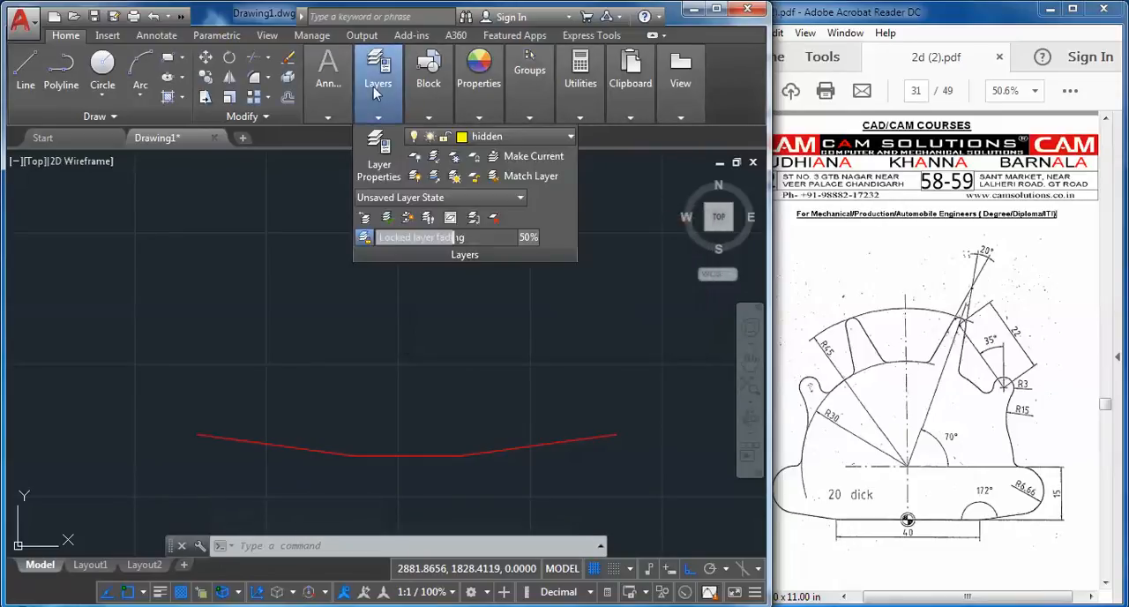
left_click(436, 137)
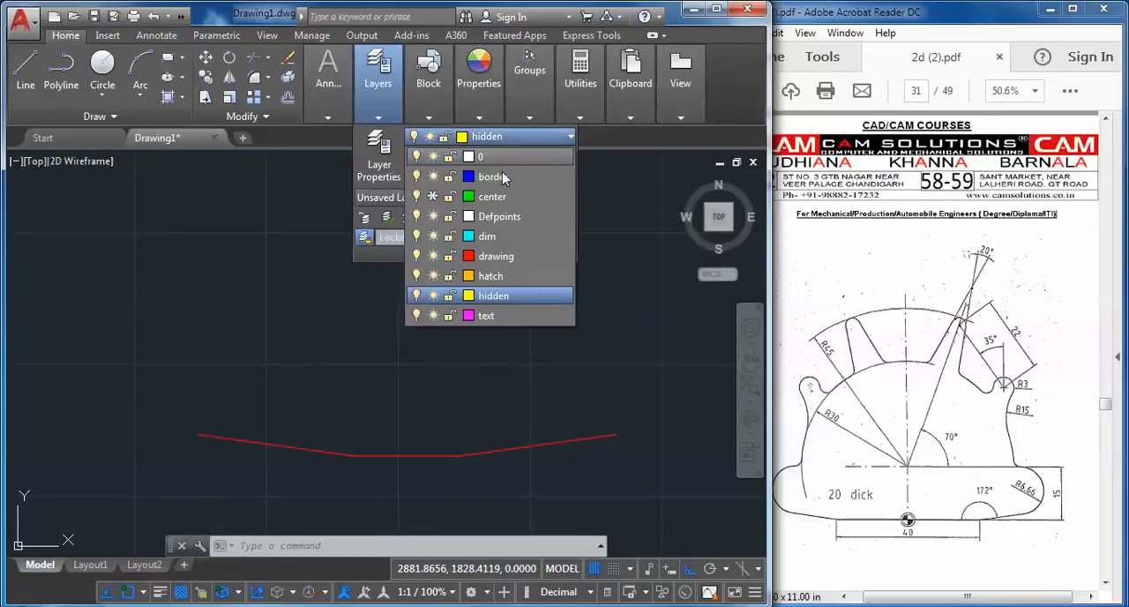
left_click(433, 197)
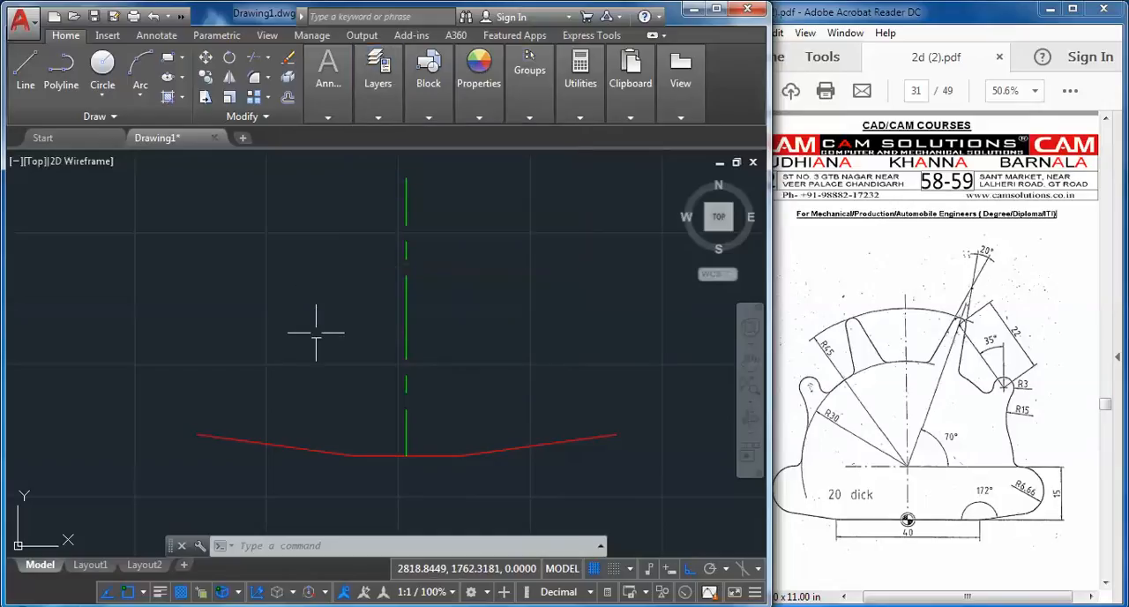
Erase the stray horizontal center line above the profile that crosses the left border
scroll(330, 357, "down", 4)
mouse_move(331, 357)
middle_mouse_down()
mouse_move(291, 365)
mouse_move(278, 383)
middle_mouse_up()
left_click_drag(265, 308, 196, 222)
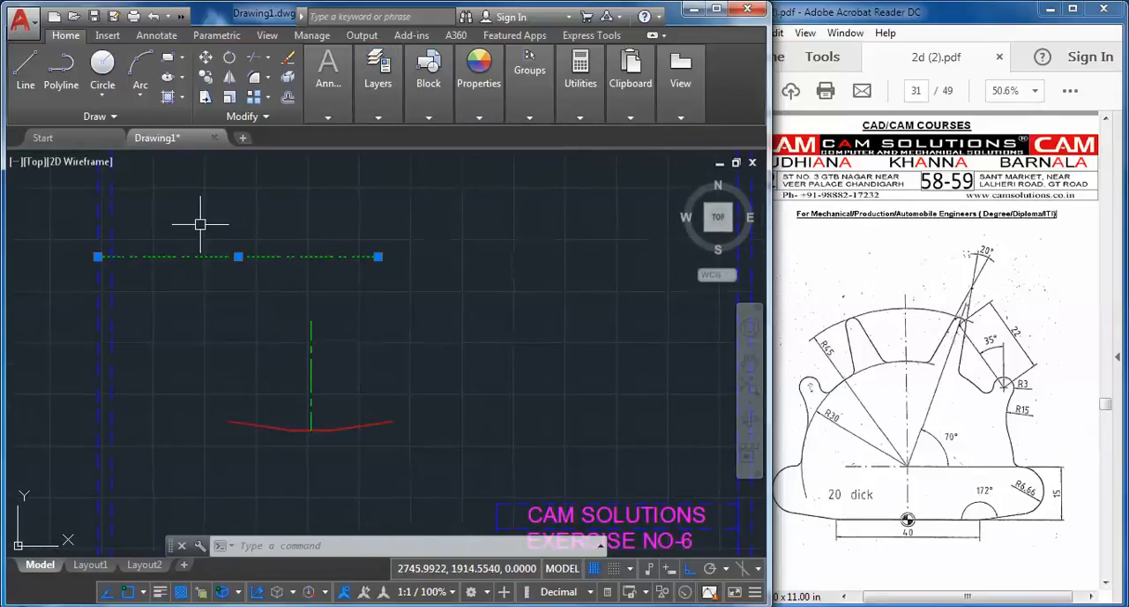
right_click(240, 291)
left_click(276, 302)
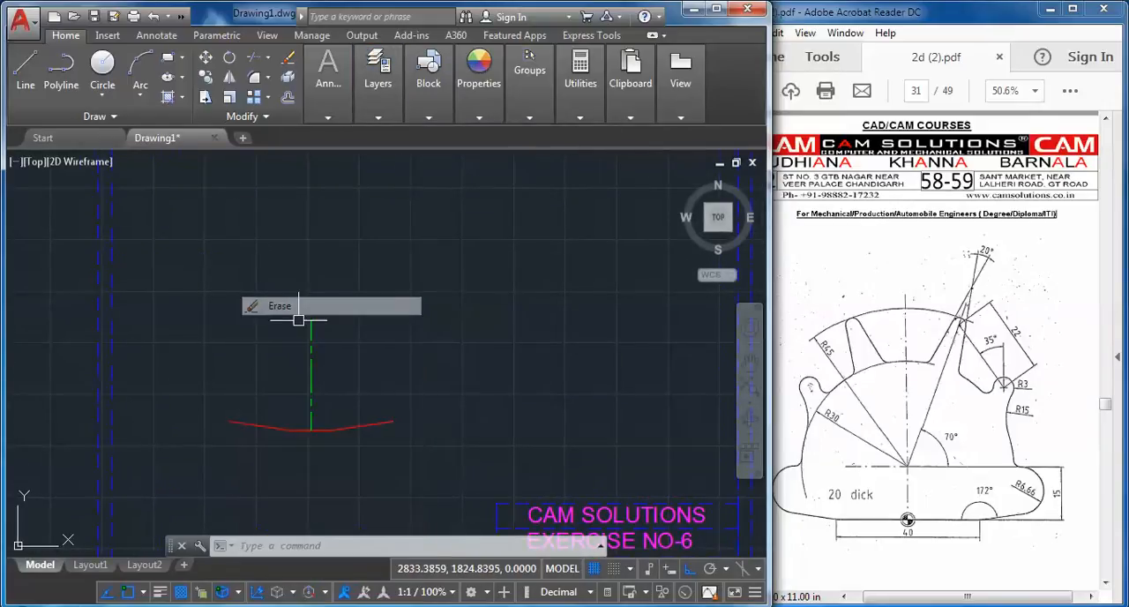
Offset the short horizontal base line 15 units upward
mouse_move(332, 328)
middle_mouse_down()
mouse_move(237, 280)
mouse_move(357, 280)
middle_mouse_up()
scroll(303, 327, "up", 2)
scroll(429, 335, "up", 2)
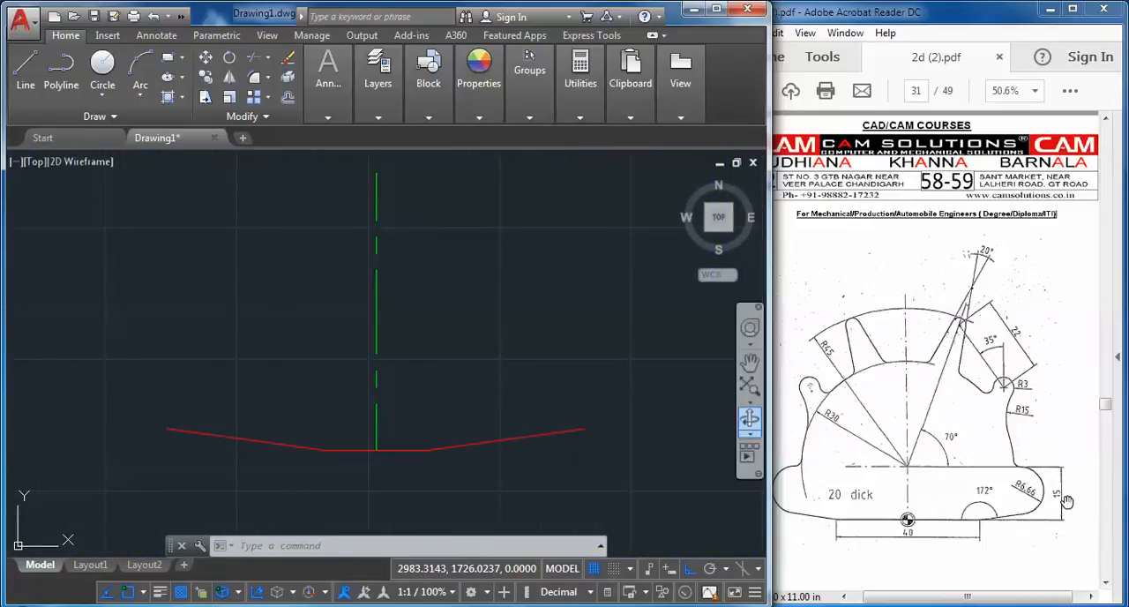
left_click(290, 97)
key("Return")
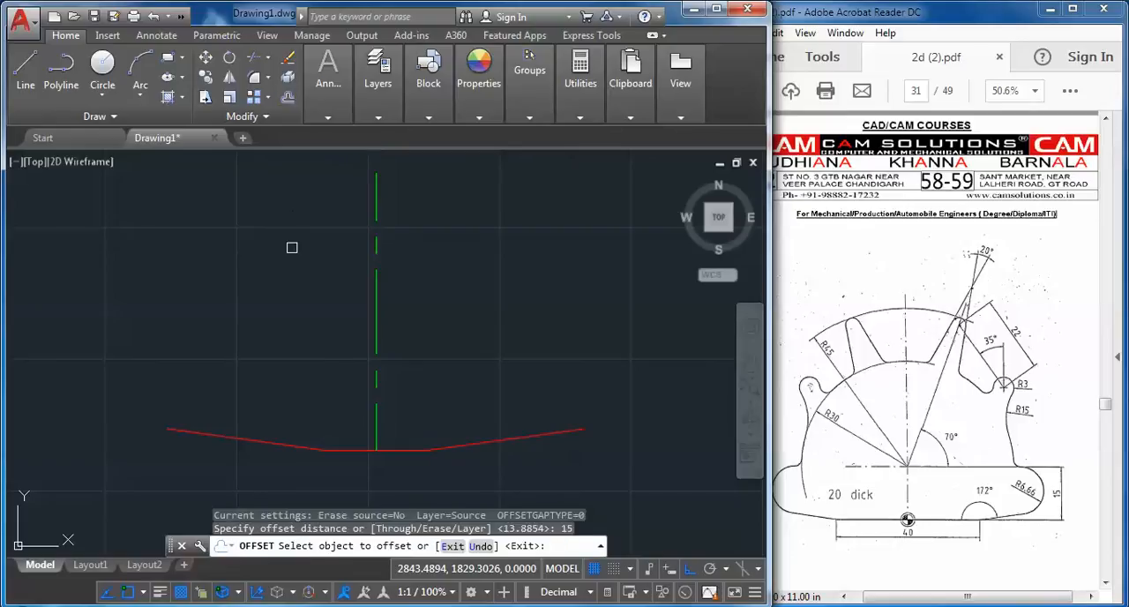
left_click(362, 449)
left_click(339, 387)
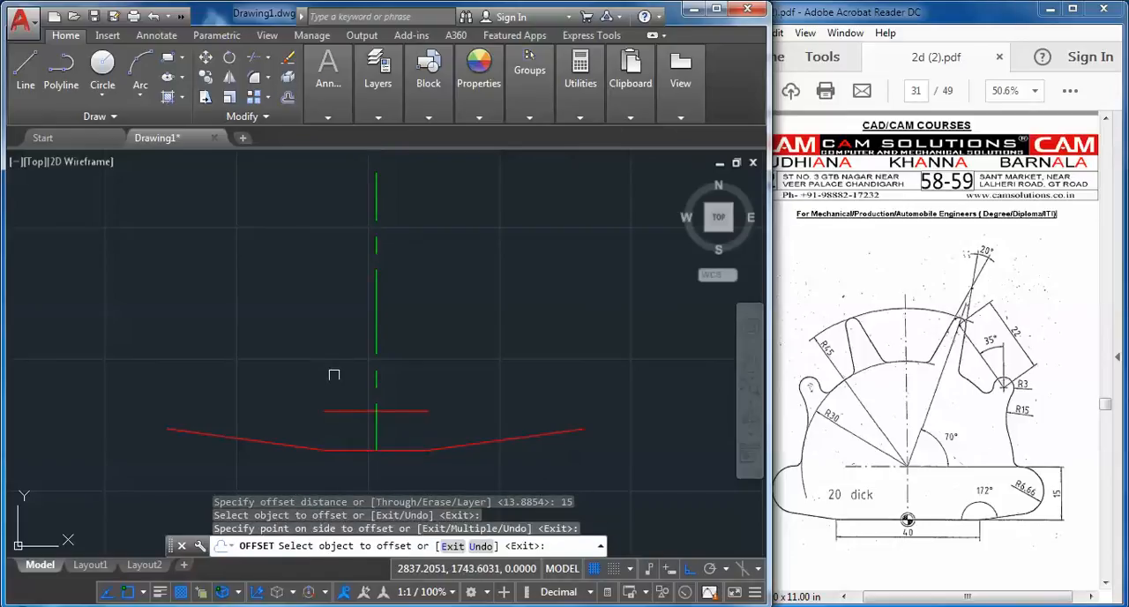
Draw a circle of radius 30 centered where the offset line crosses the vertical center line
left_click(102, 64)
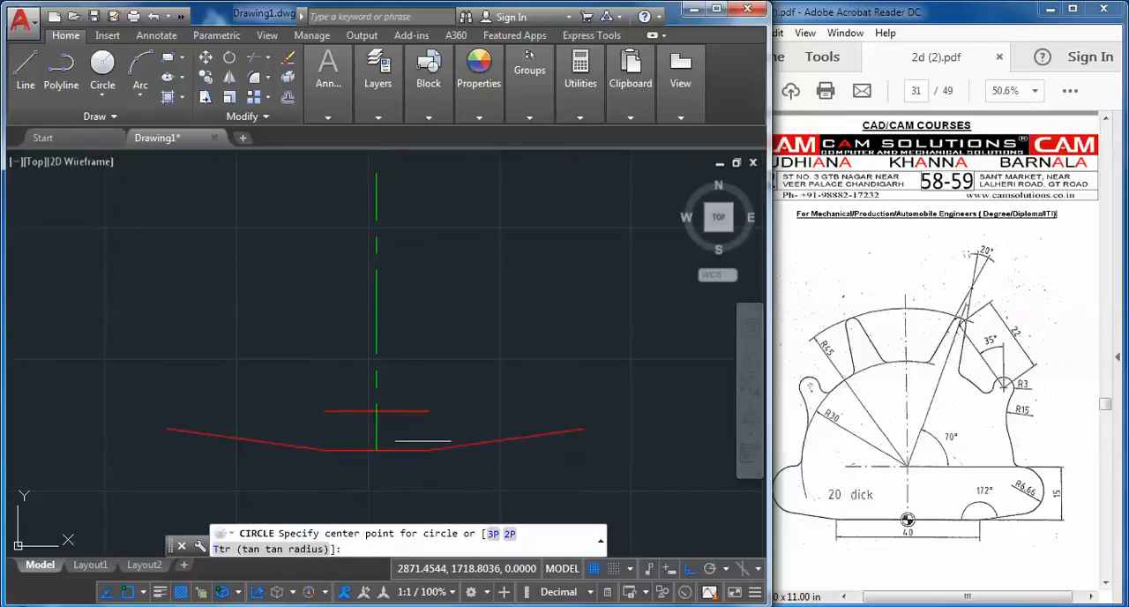
left_click(376, 411)
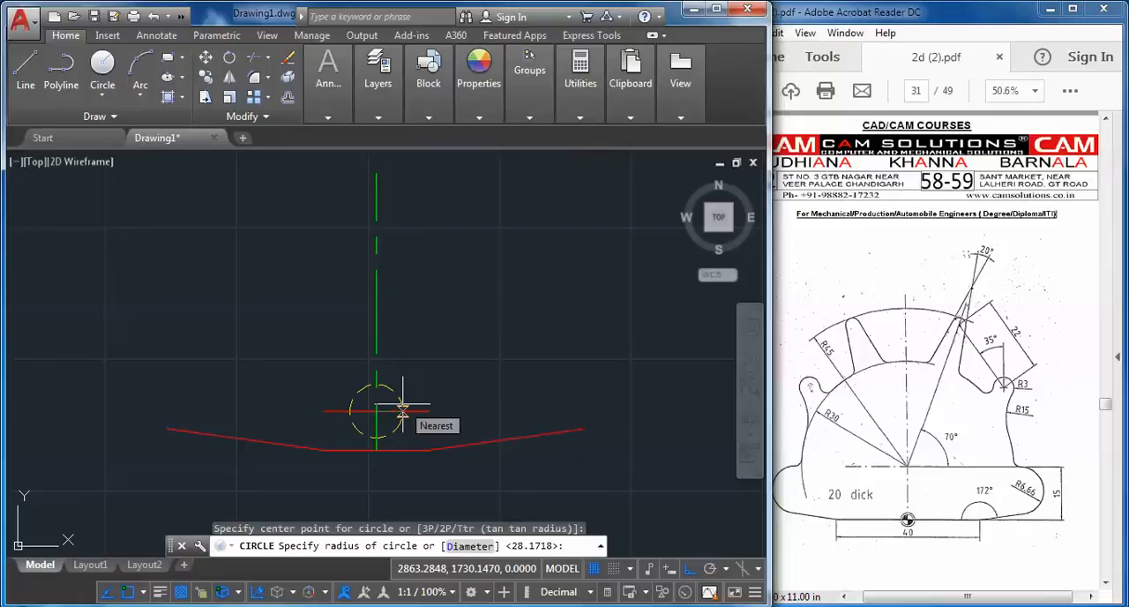
type("30")
key("Return")
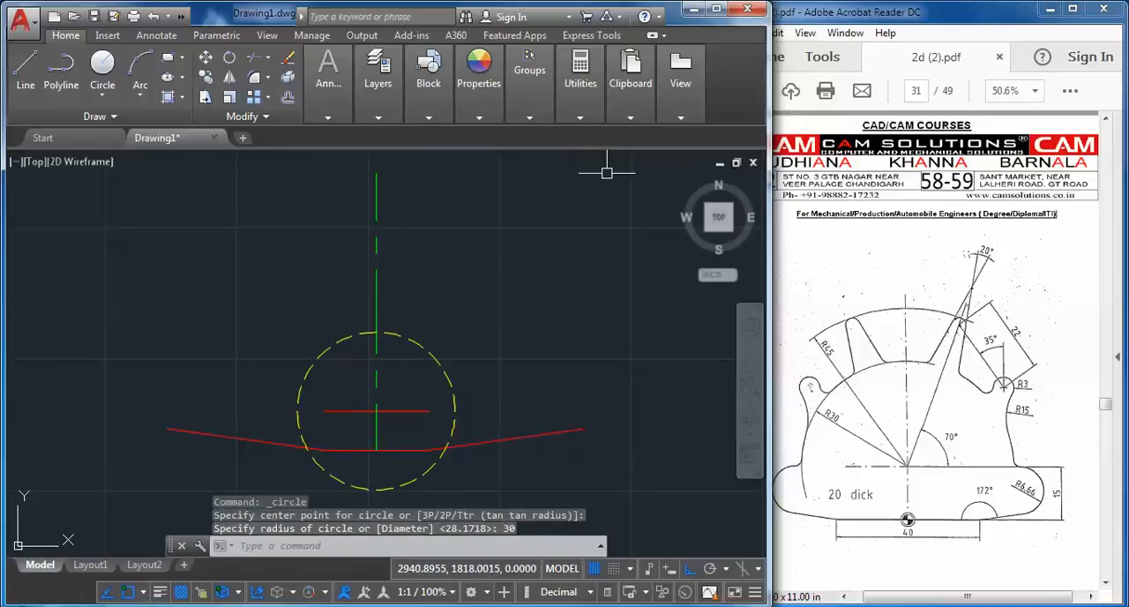
Match the radius 30 circle's properties to those of the red profile lines
left_click(558, 119)
left_click(478, 88)
left_click(478, 145)
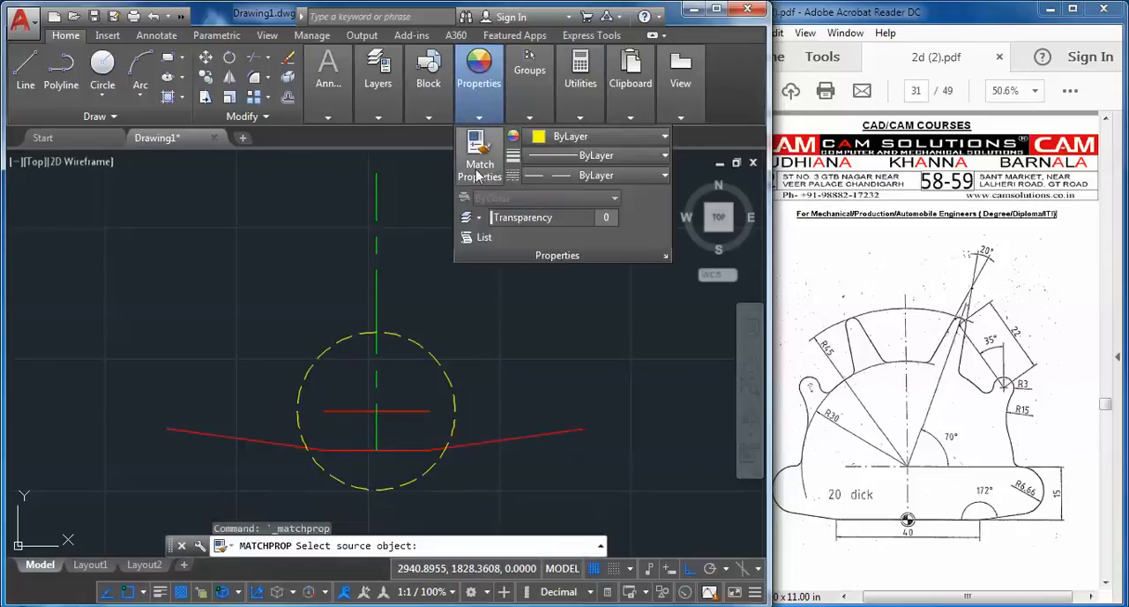
left_click(468, 438)
left_click(467, 437)
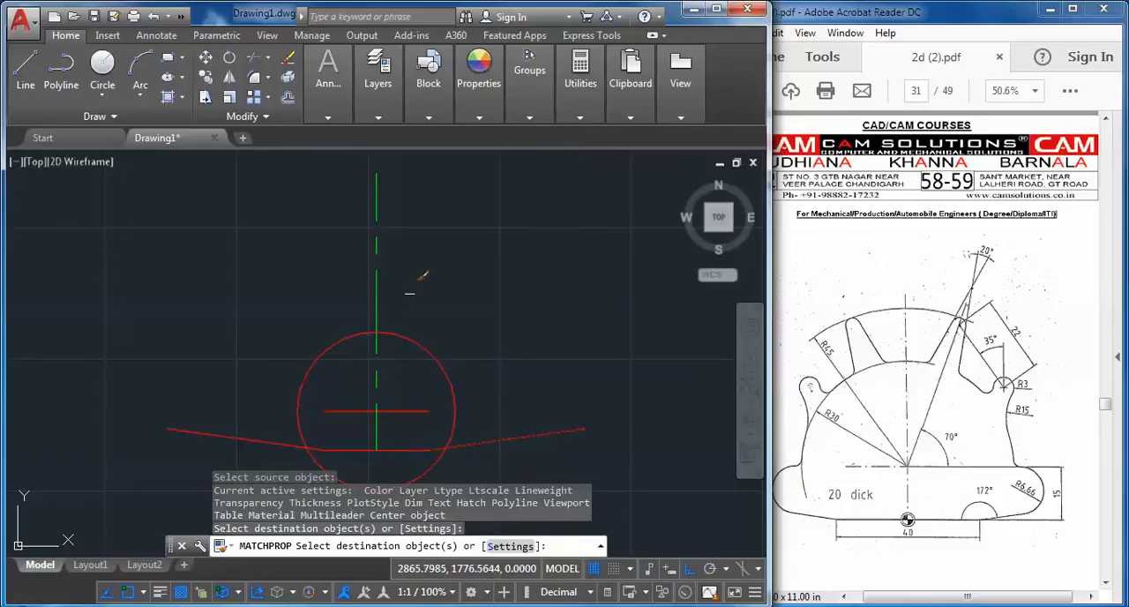
key("Escape")
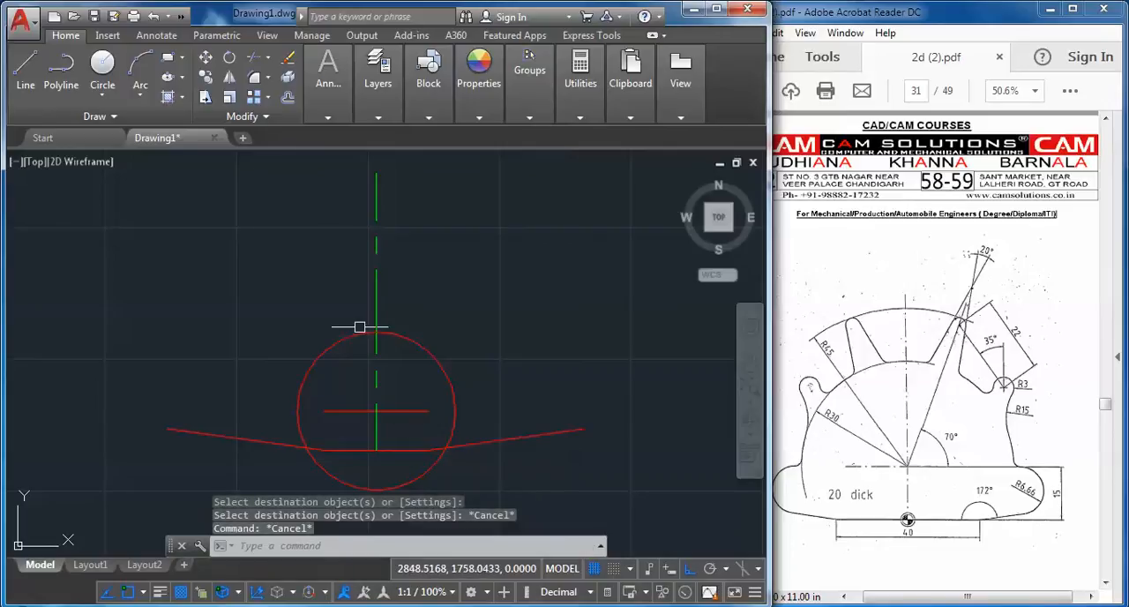
Fillet the upper horizontal line and the right sloping base line with a radius of 6.66
left_click(254, 81)
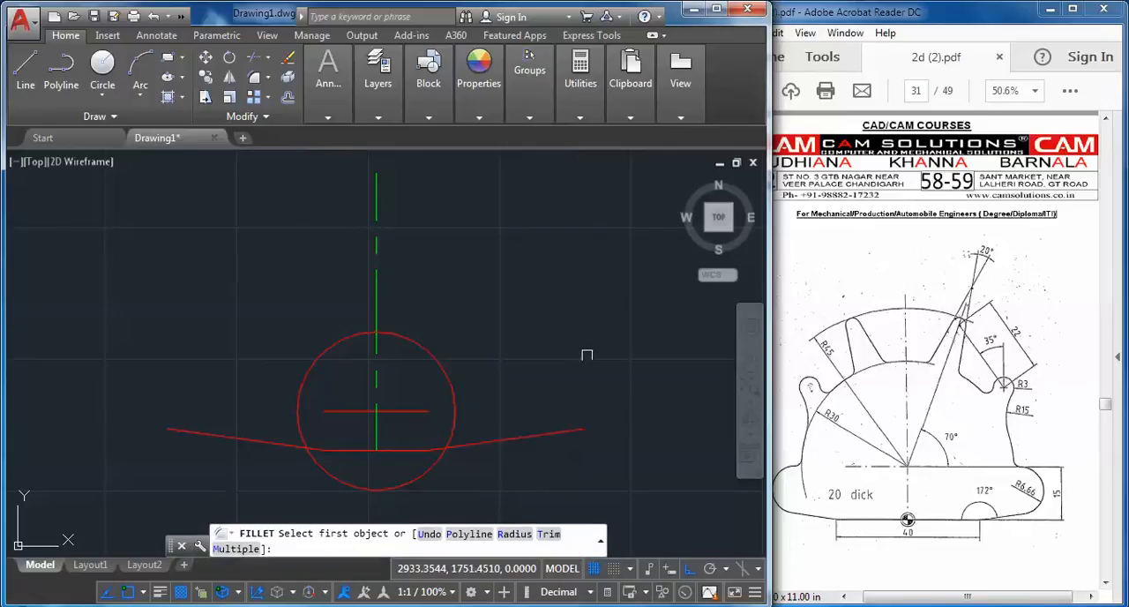
left_click(513, 535)
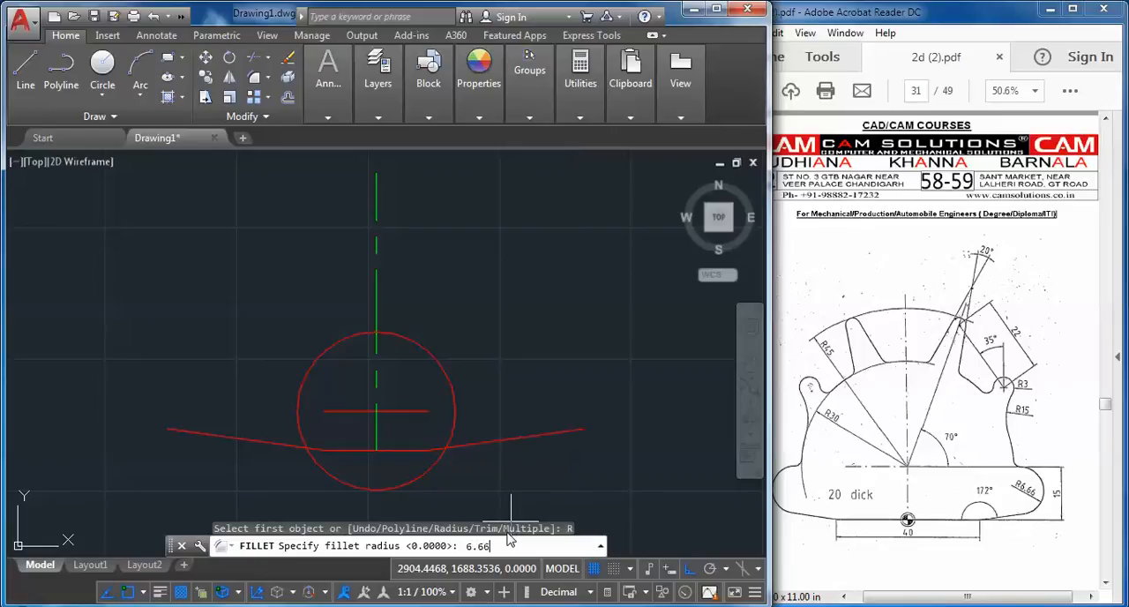
key("Return")
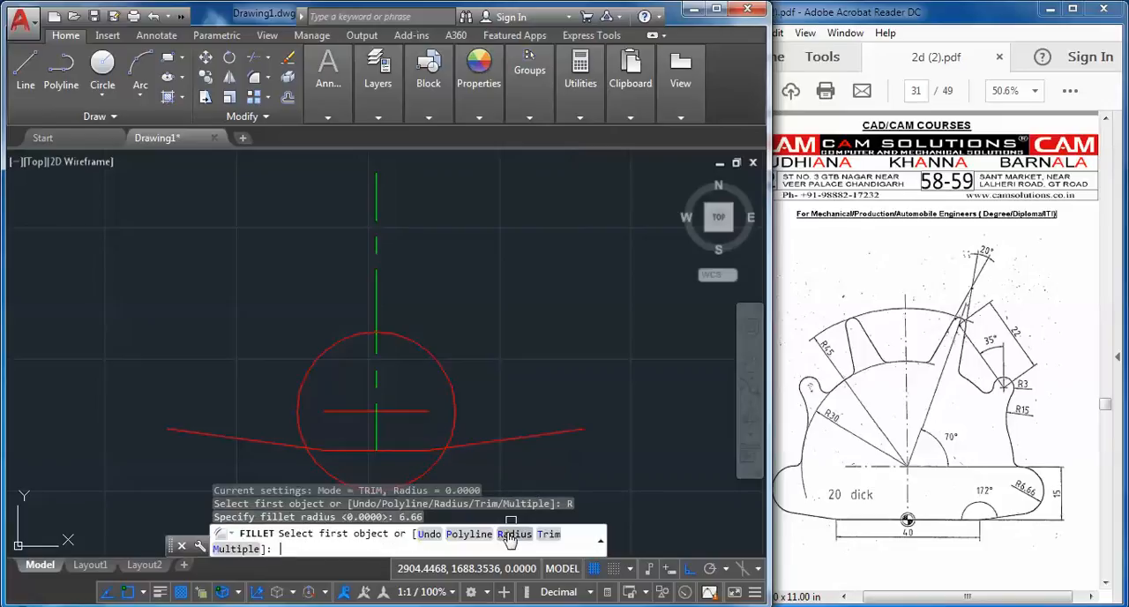
left_click(419, 411)
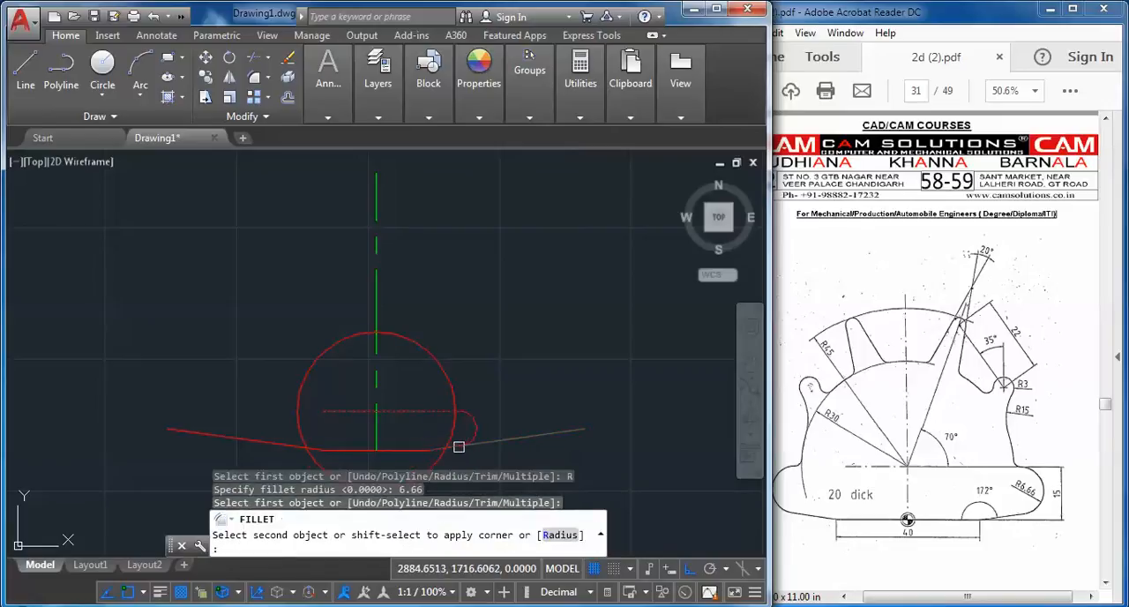
left_click(459, 446)
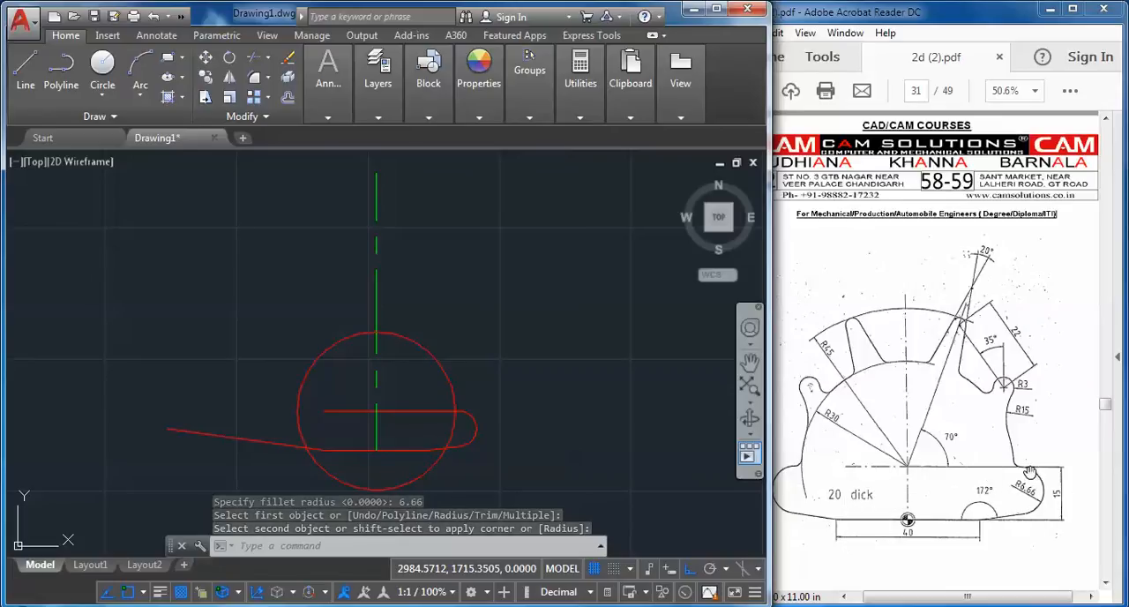
Draw a circle of radius 45 concentric with the radius 30 circle
left_click_drag(1005, 491, 1033, 476)
left_click(532, 345)
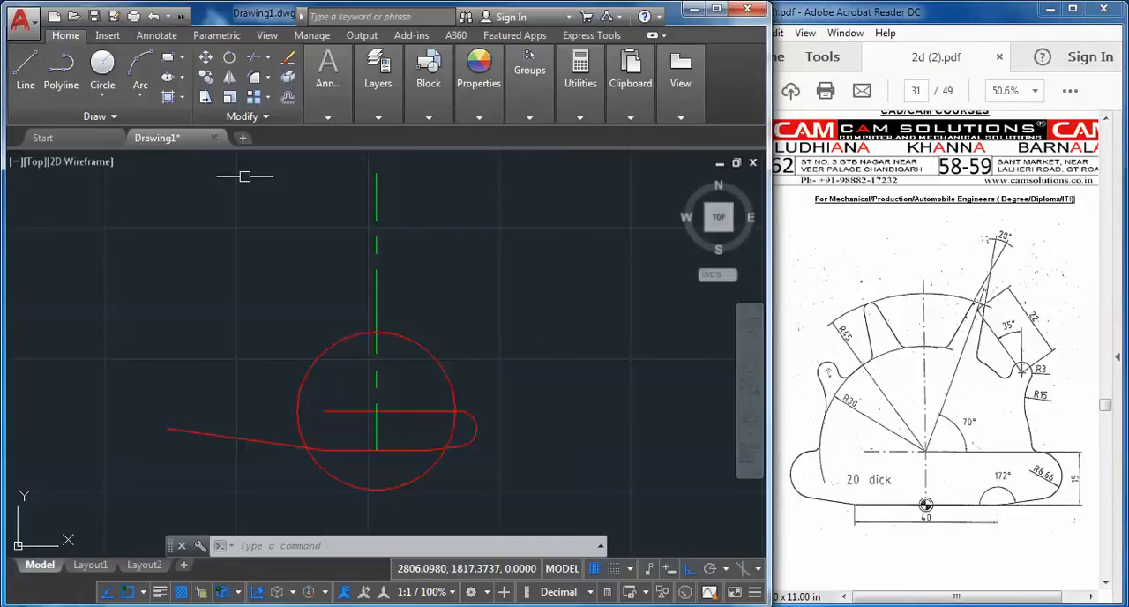
left_click(102, 66)
left_click(376, 403)
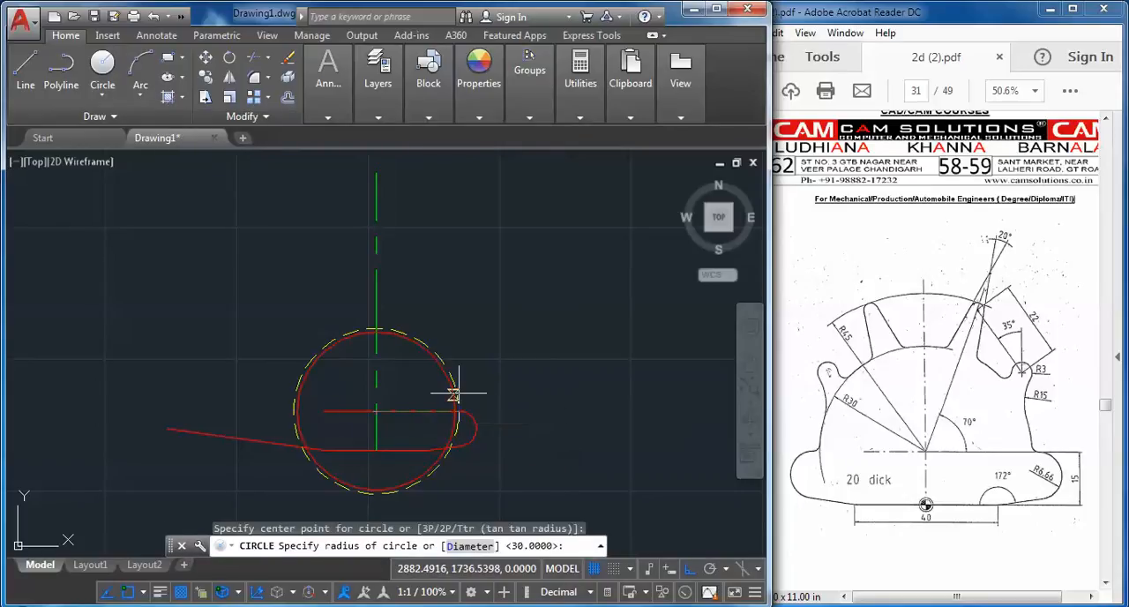
key("Return")
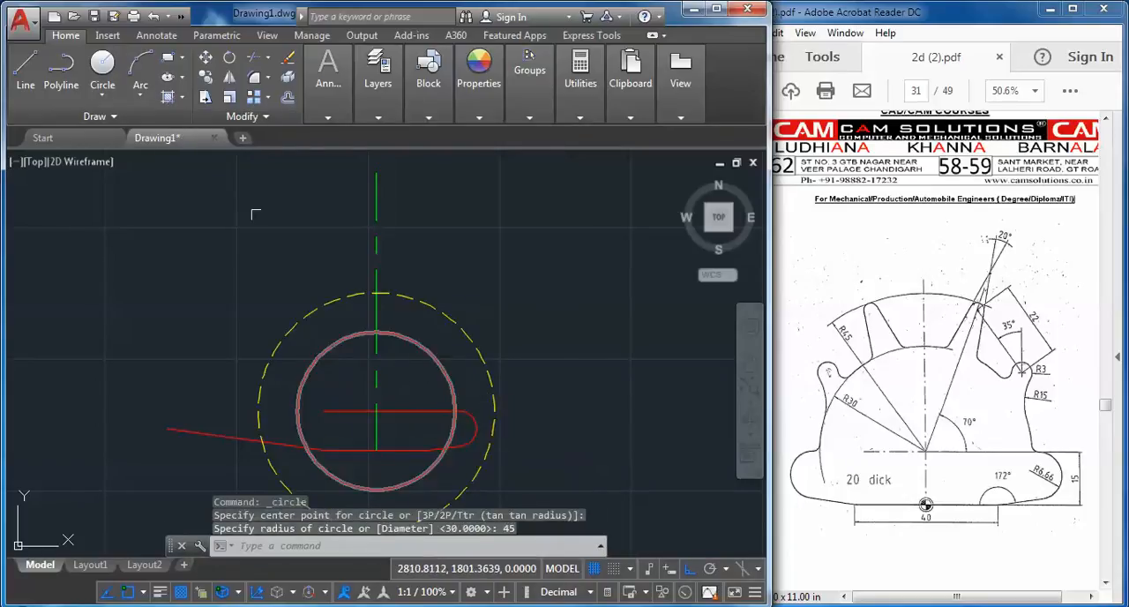
Draw a line 60 units long at 70° from the common center of the circles
left_click(25, 66)
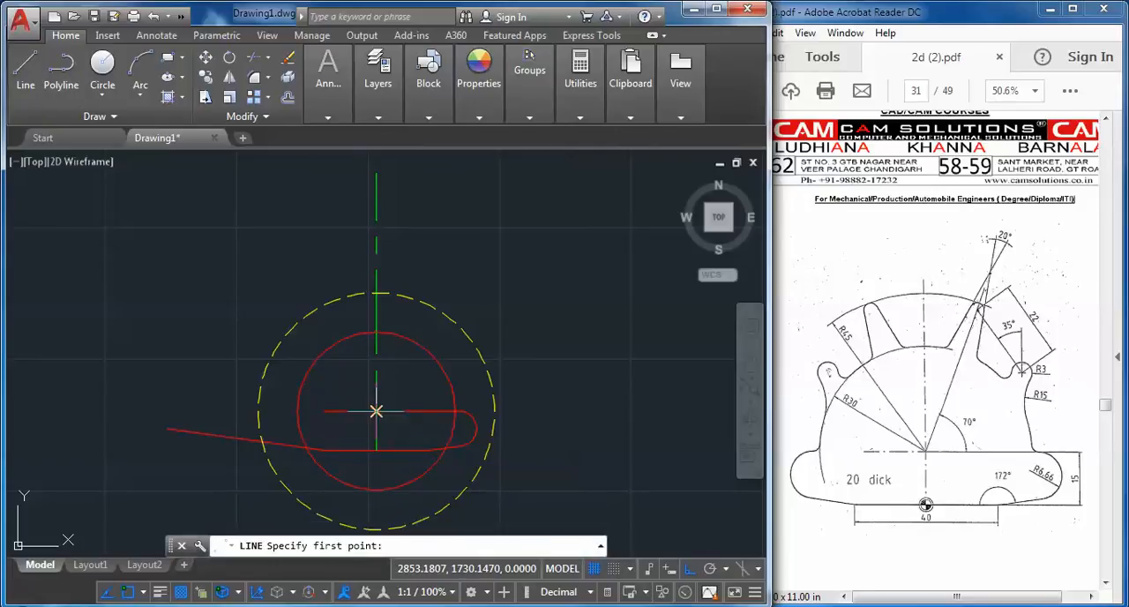
left_click(377, 411)
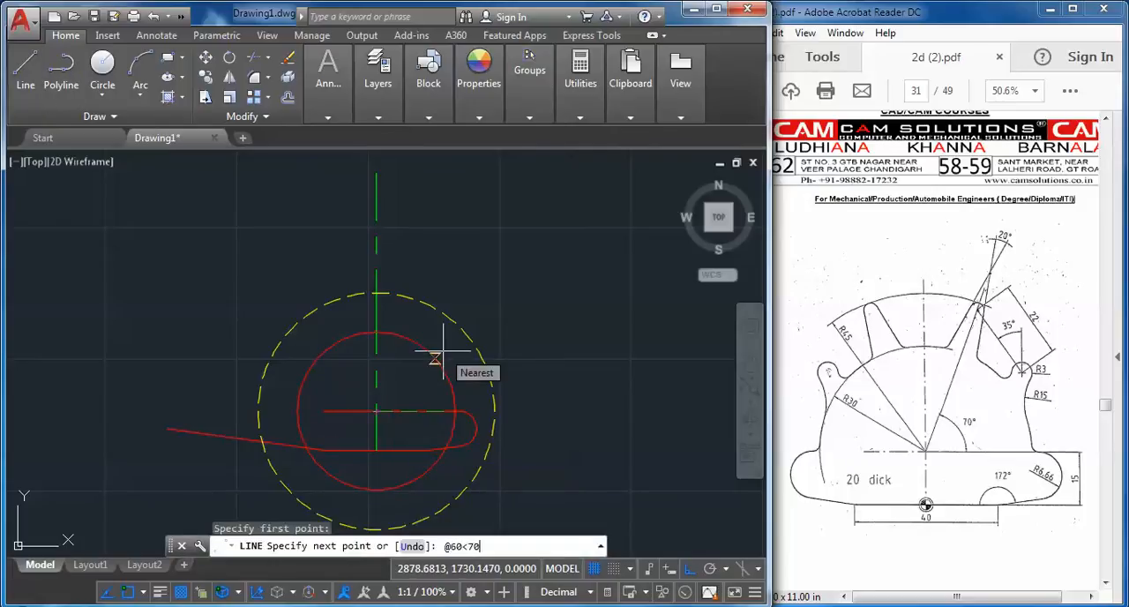
type("@60<70")
key("Return")
key("Escape")
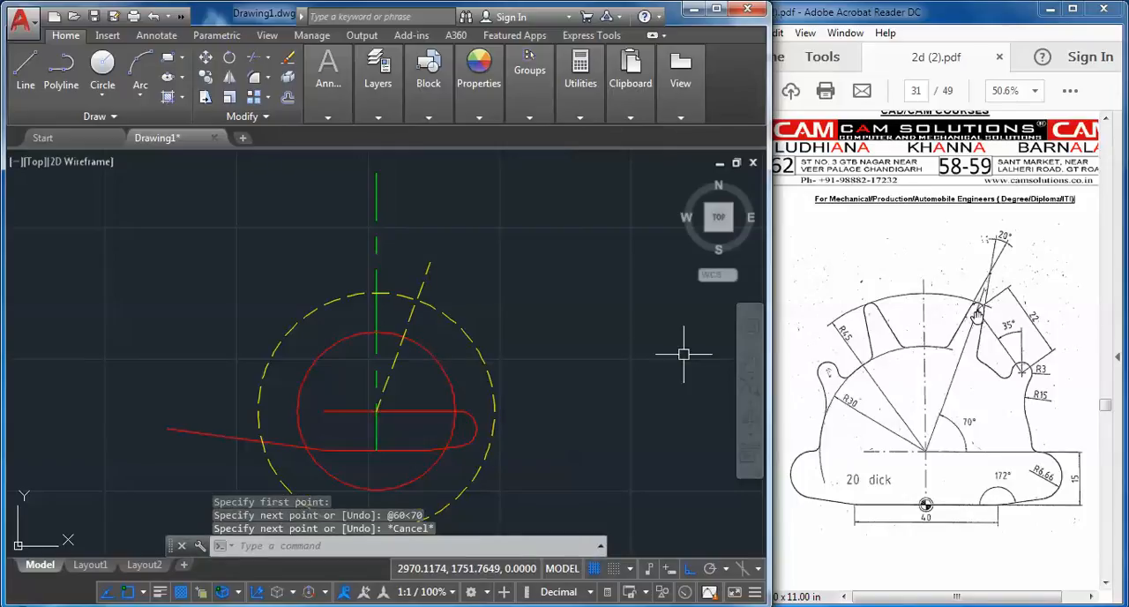
Offset the radius 45 circle 2 units inward
left_click(287, 98)
type("2")
key("Return")
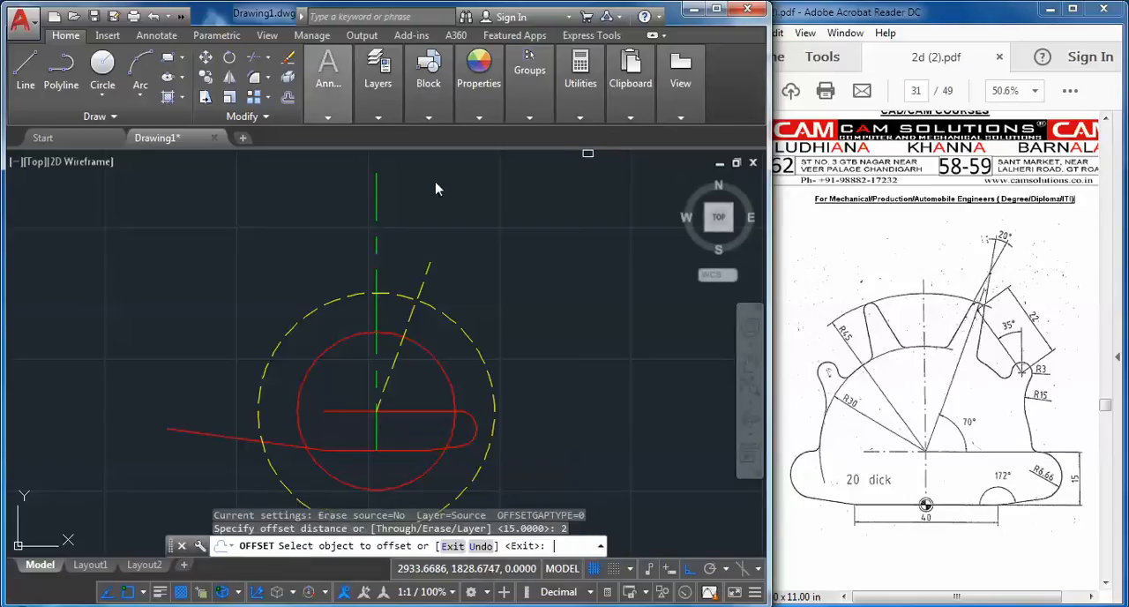
left_click(450, 316)
left_click(433, 322)
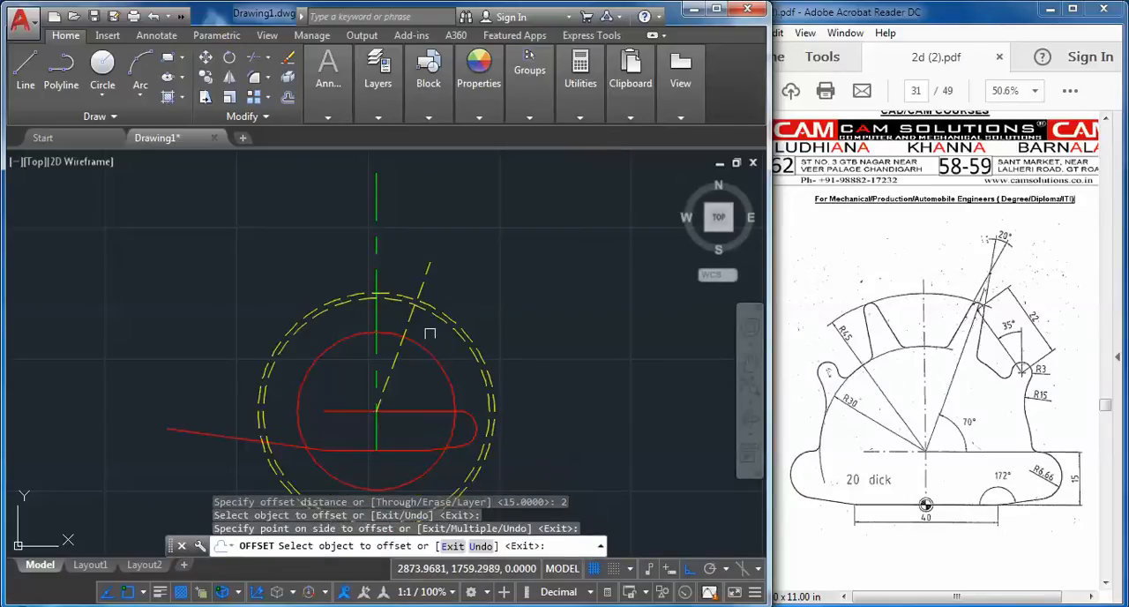
Draw a circle of radius 2 where the 70° line crosses the inner offset circle
scroll(423, 308, "up", 3)
left_click(102, 63)
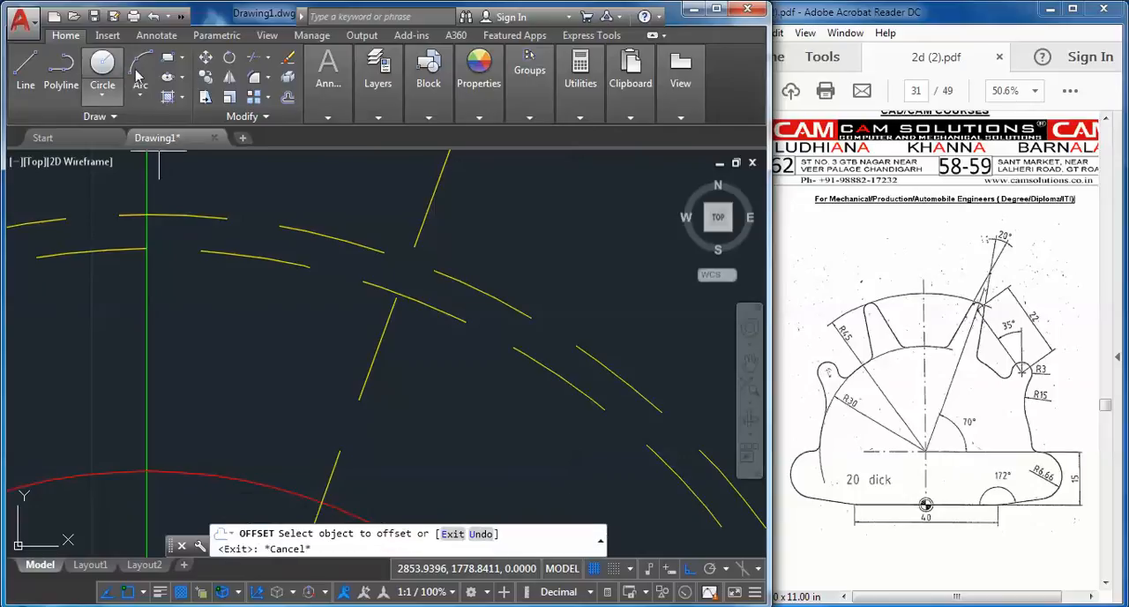
left_click(396, 296)
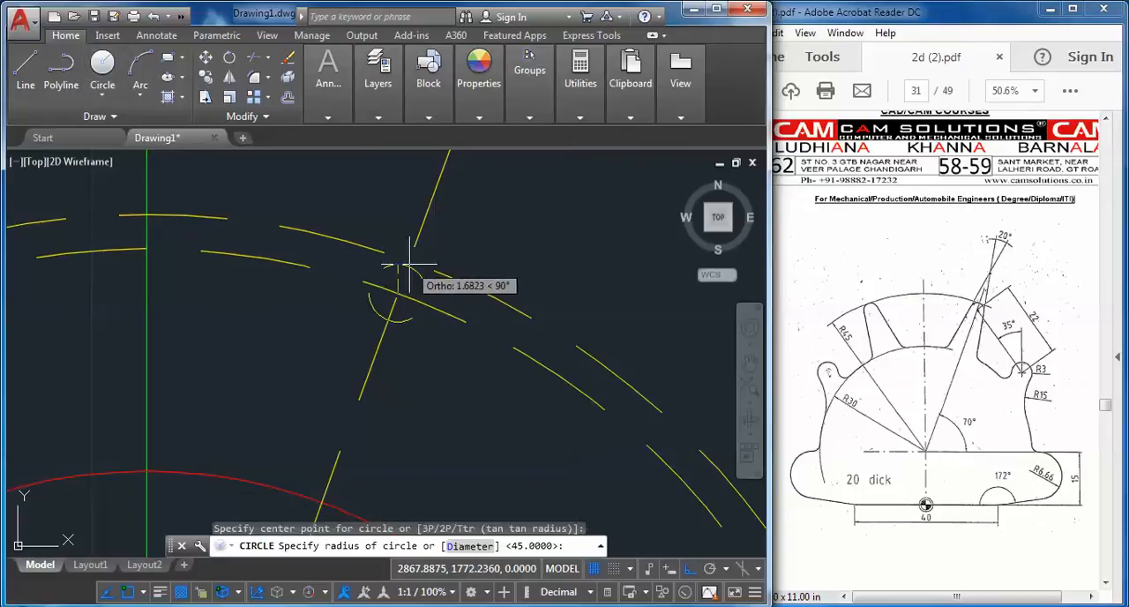
key("Return")
Erase the radius 45 circle and its inward offset copy
scroll(456, 264, "down", 3)
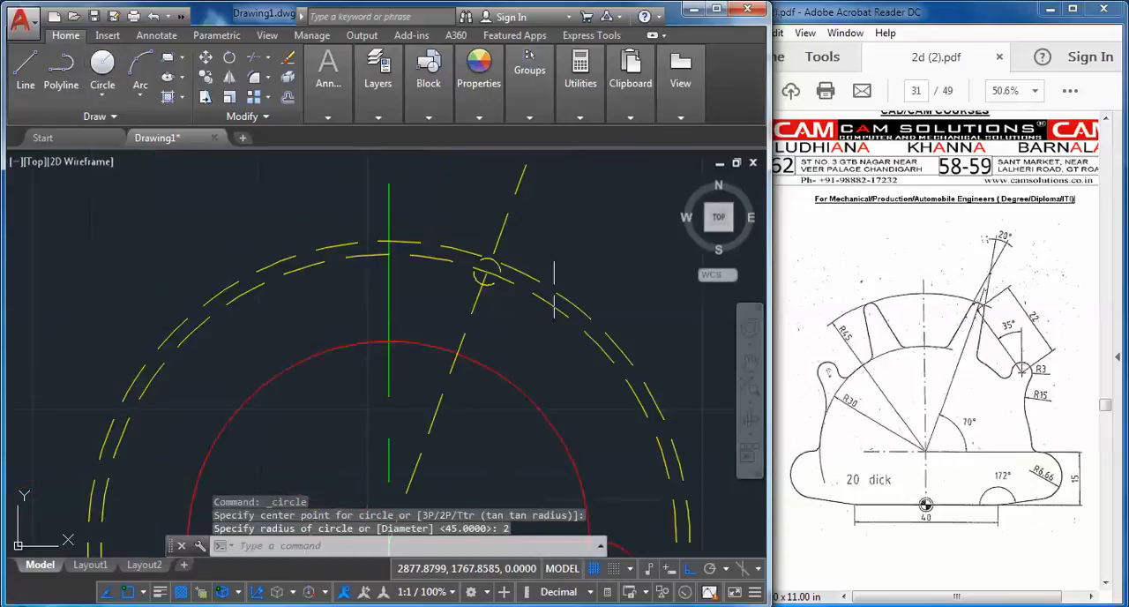
left_click(603, 291)
left_click(529, 327)
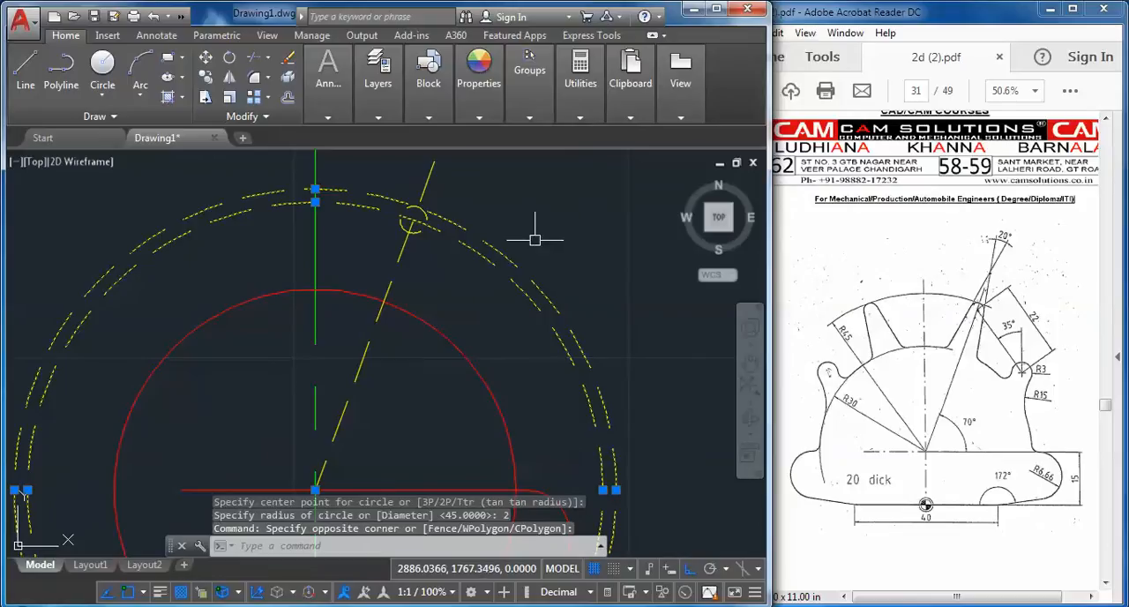
right_click(536, 231)
left_click(574, 329)
Match the small radius 2 circle's properties to those of the red radius 30 circle
scroll(535, 309, "down", 4)
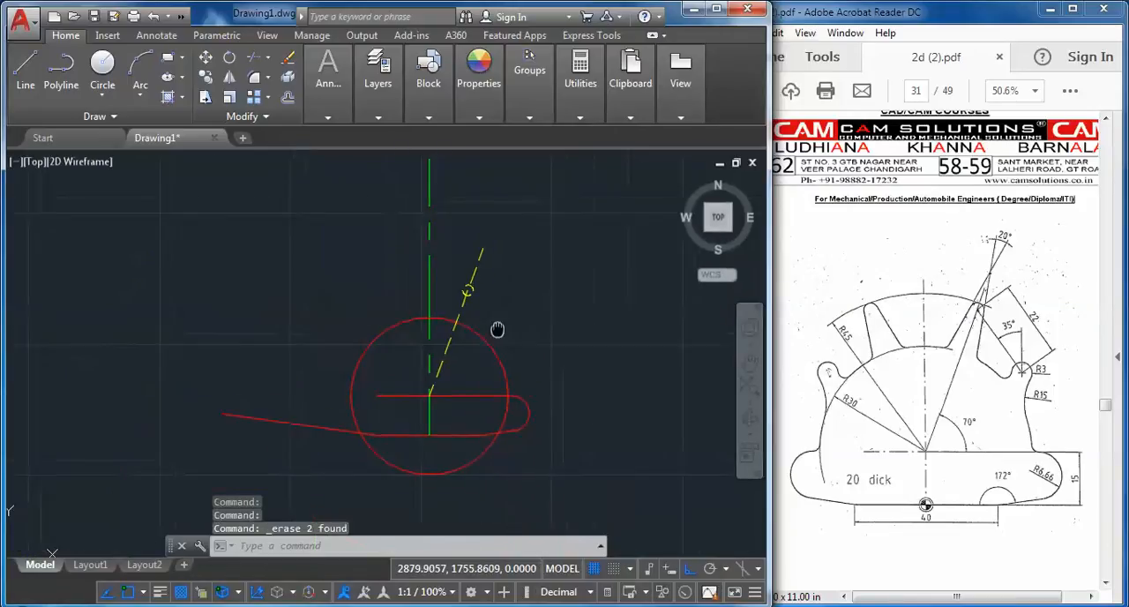
scroll(485, 303, "up", 2)
left_click(529, 117)
left_click(479, 117)
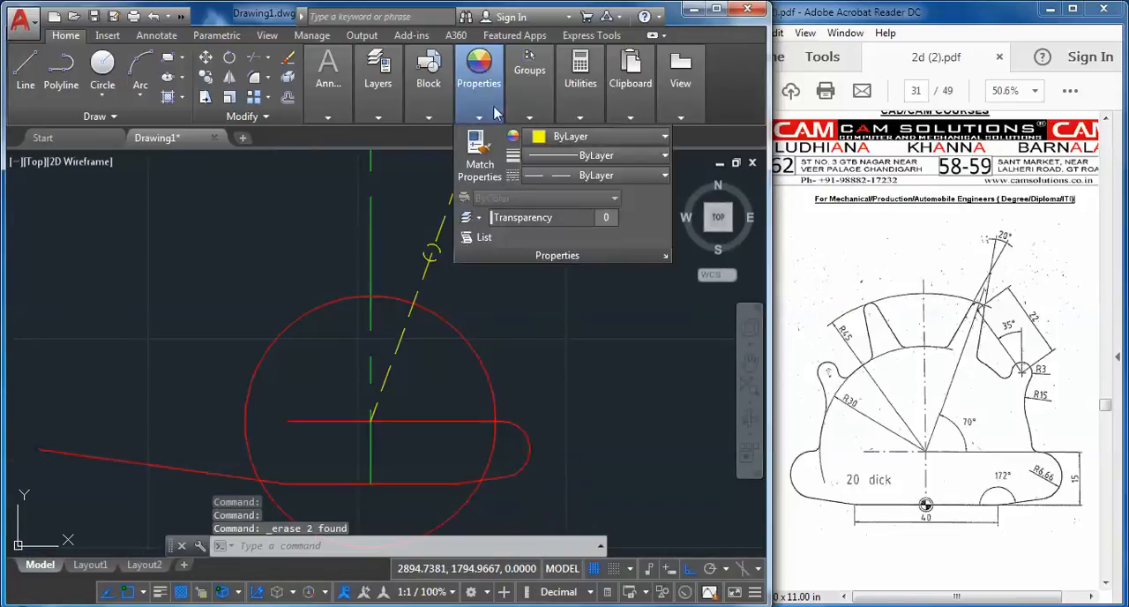
left_click(478, 164)
left_click(407, 333)
left_click(438, 254)
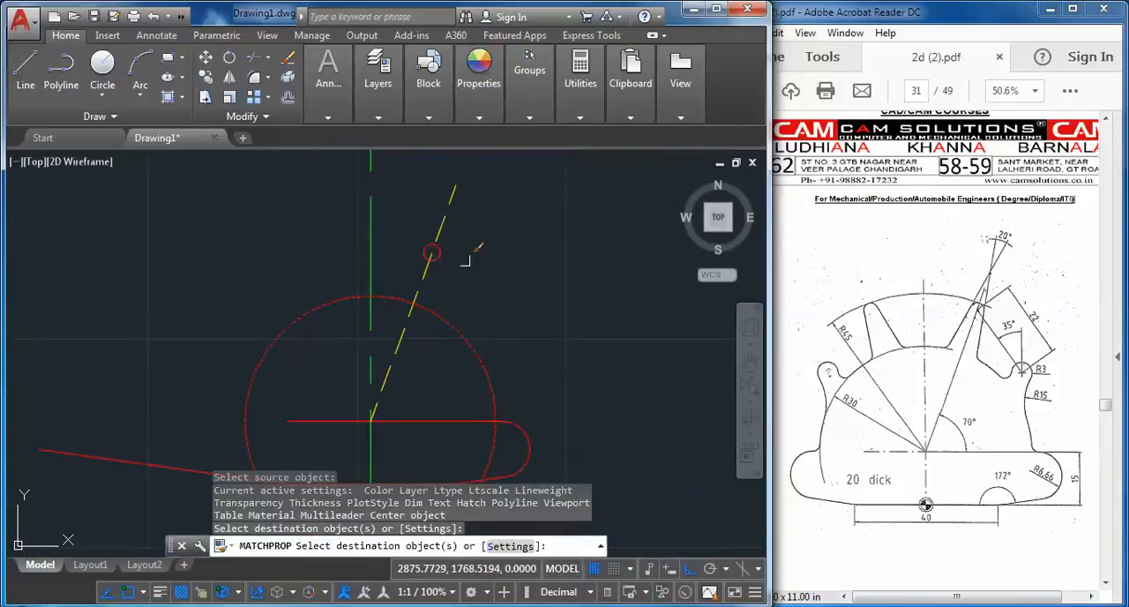
right_click(521, 249)
left_click(542, 267)
Match the 70° line's properties to those of the green vertical center line
left_click(479, 95)
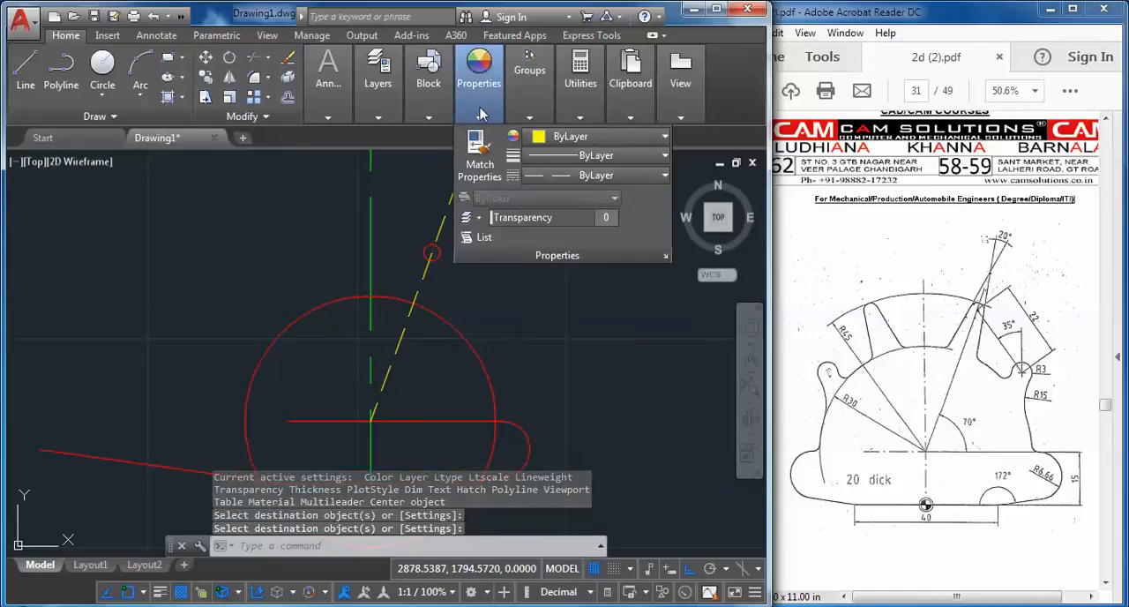
left_click(478, 164)
left_click(371, 353)
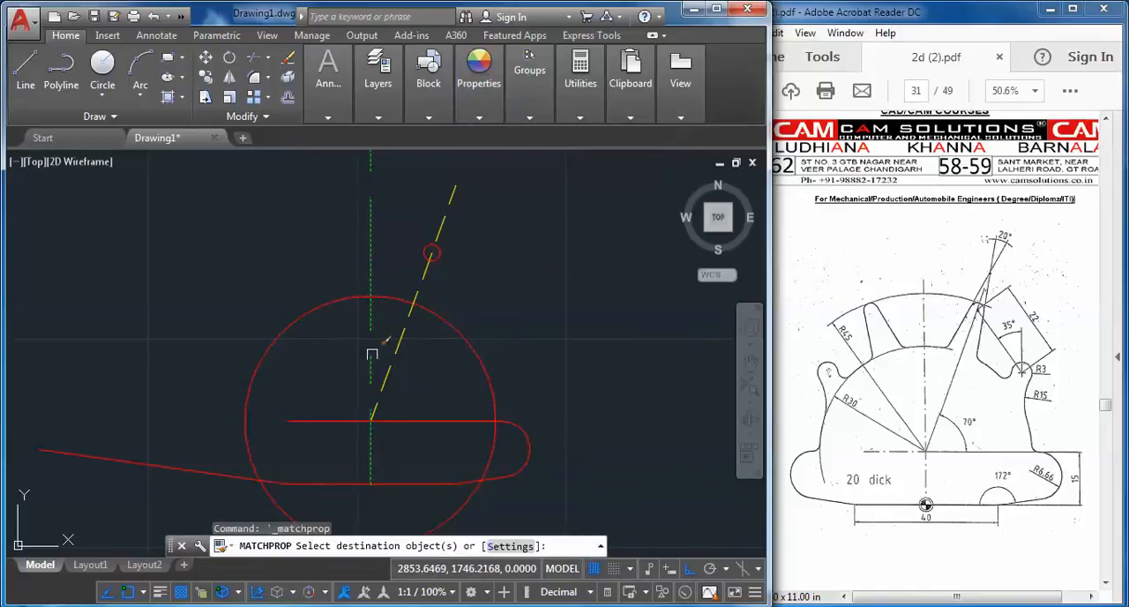
left_click(396, 348)
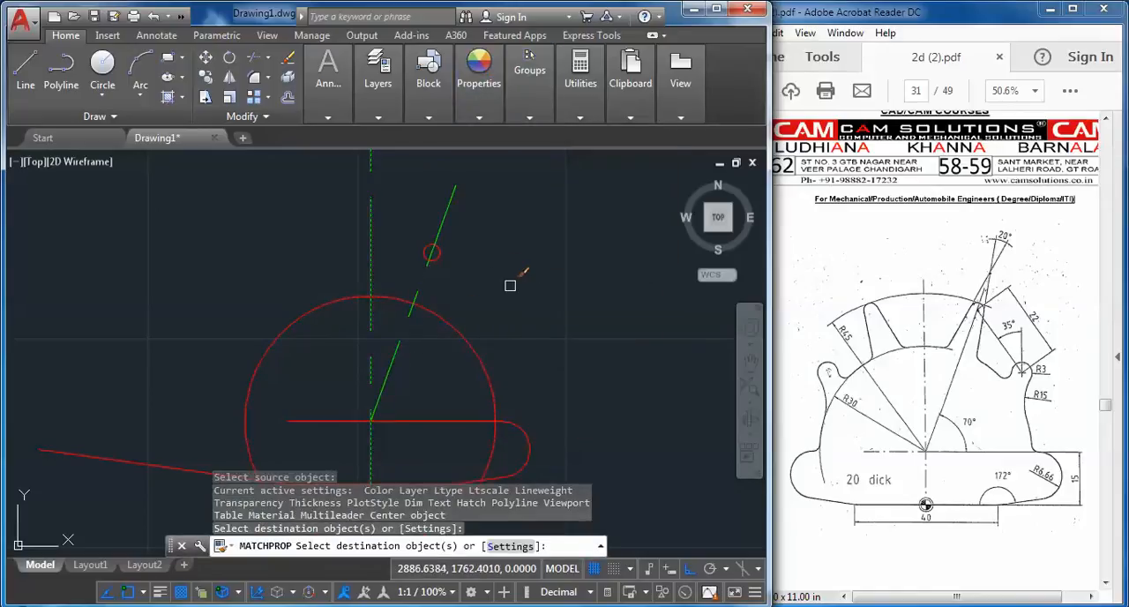
key("Escape")
Draw a 50-long line at 260°, starting tangent to the small radius 2 circle on its side away from the vertical center line
scroll(446, 231, "up", 4)
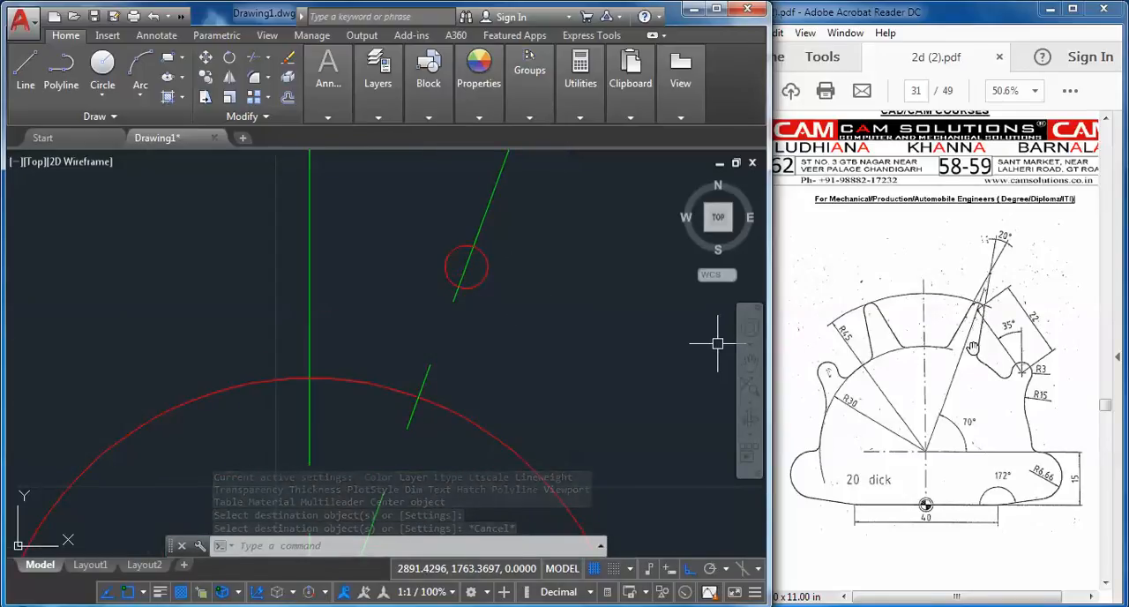
left_click(26, 67)
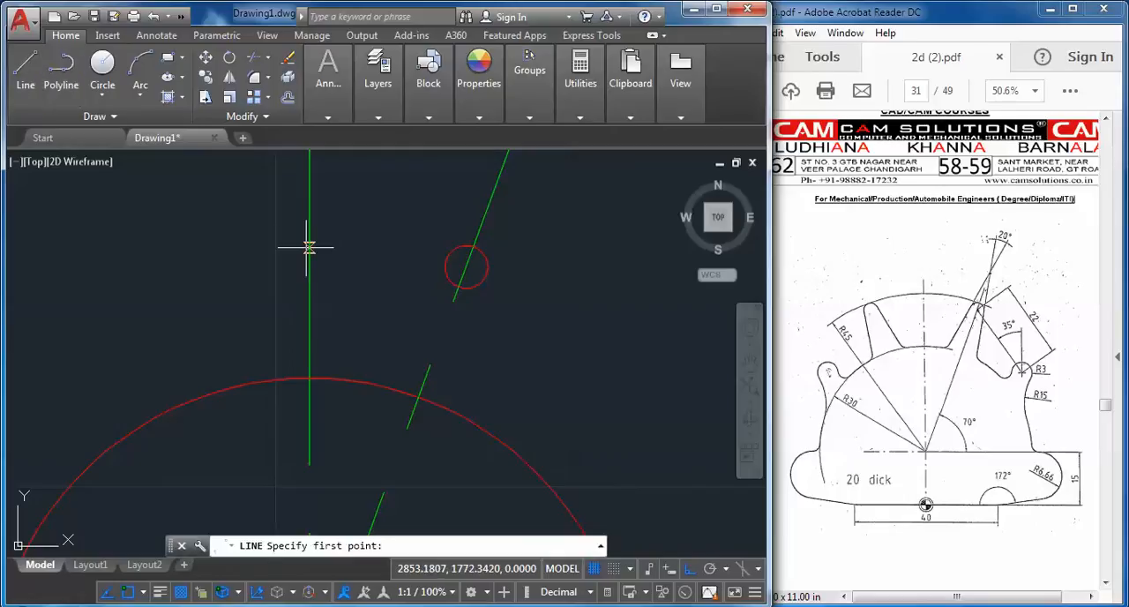
right_click(309, 247, "shift")
left_click(352, 459)
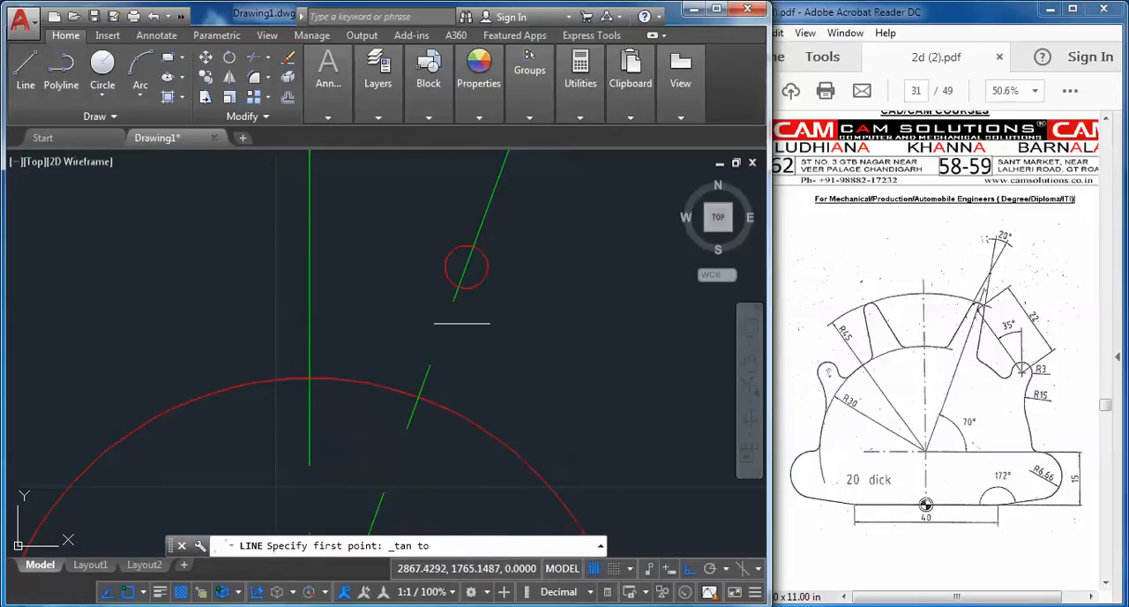
left_click(476, 284)
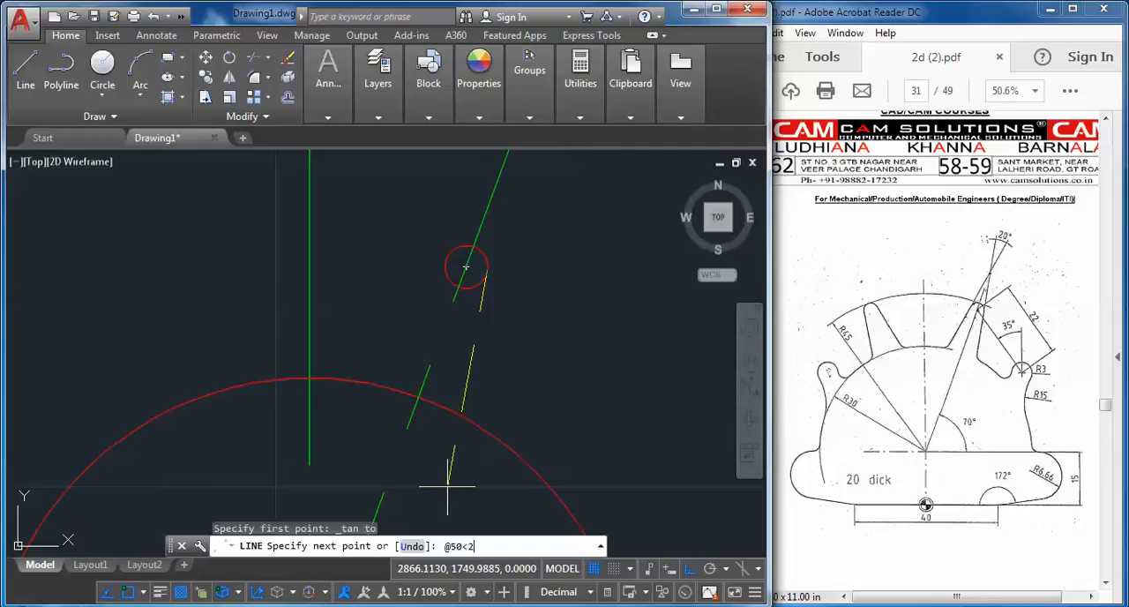
type("@50<260")
key("Return")
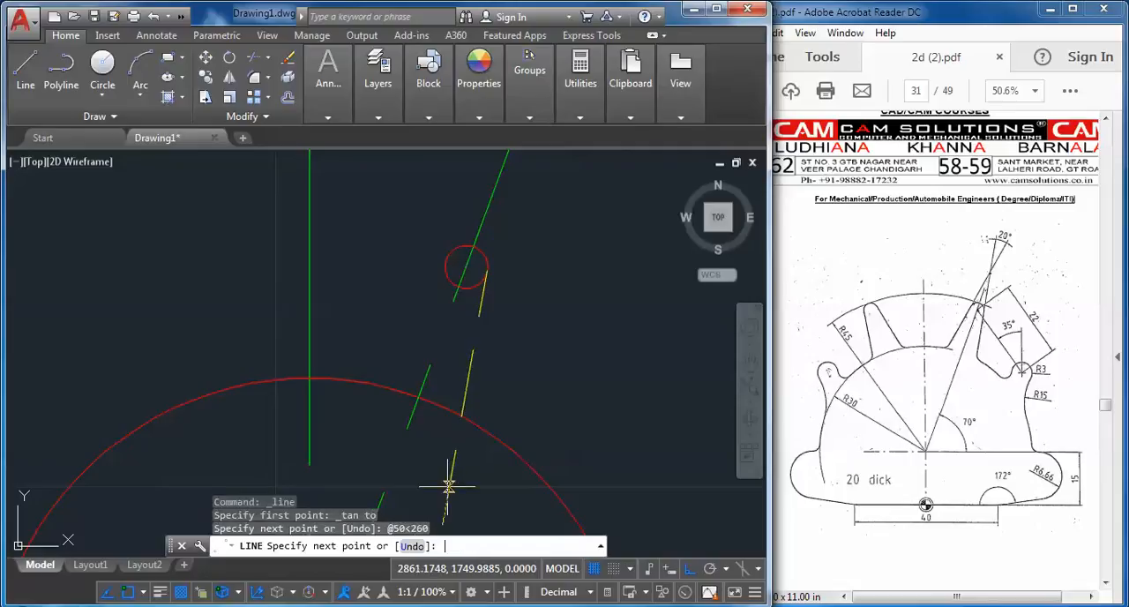
key("Escape")
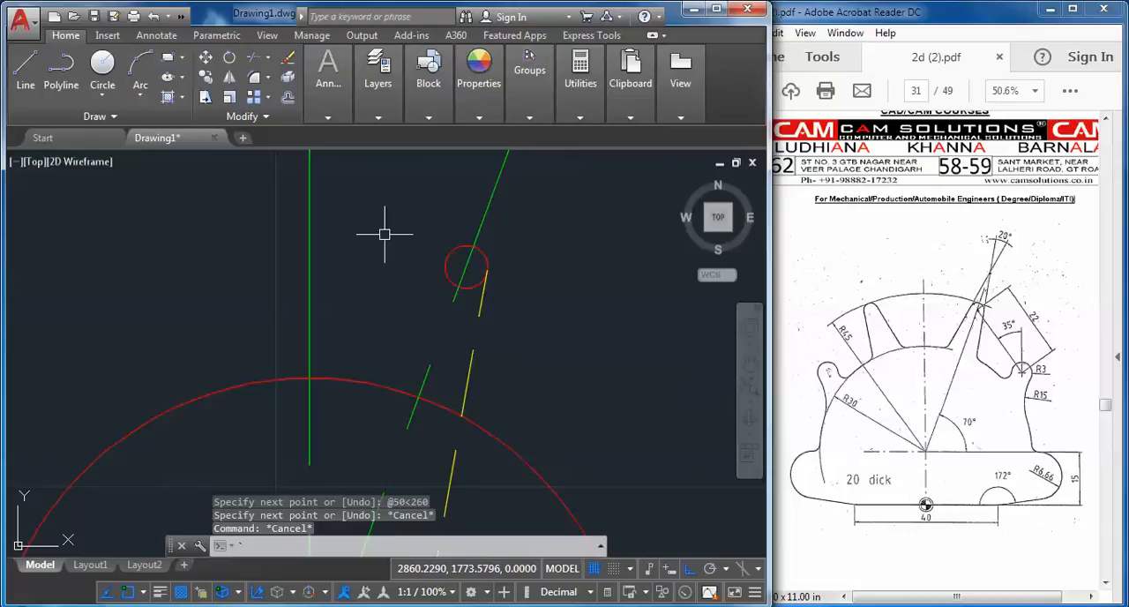
Mirror the yellow tangent line about the 70° center line, keeping the original line
left_click(228, 78)
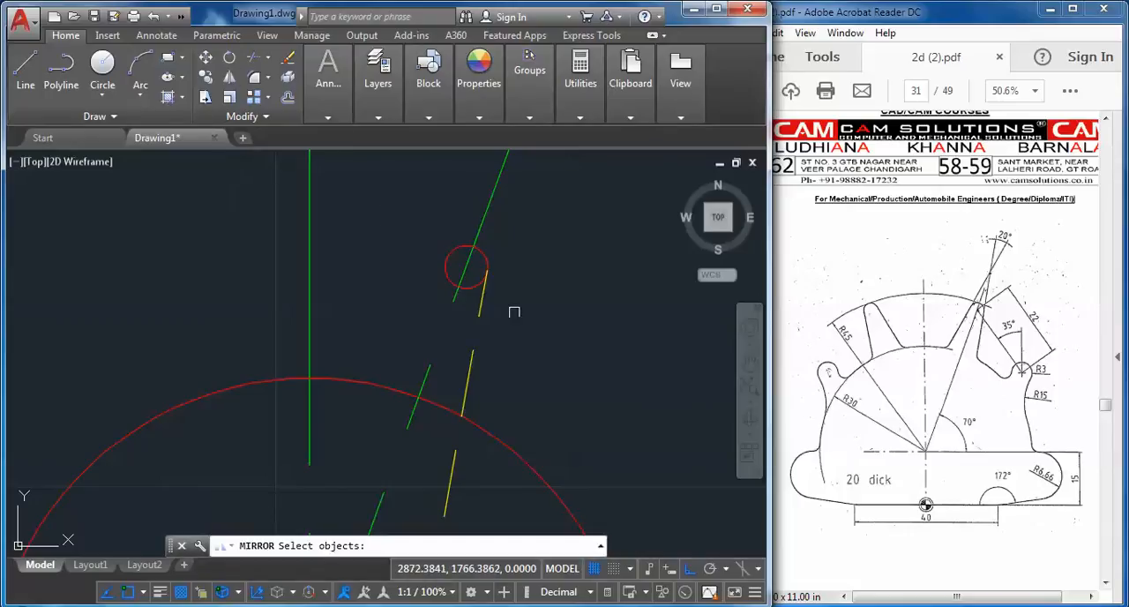
left_click(478, 332)
left_click(448, 413)
key("Return")
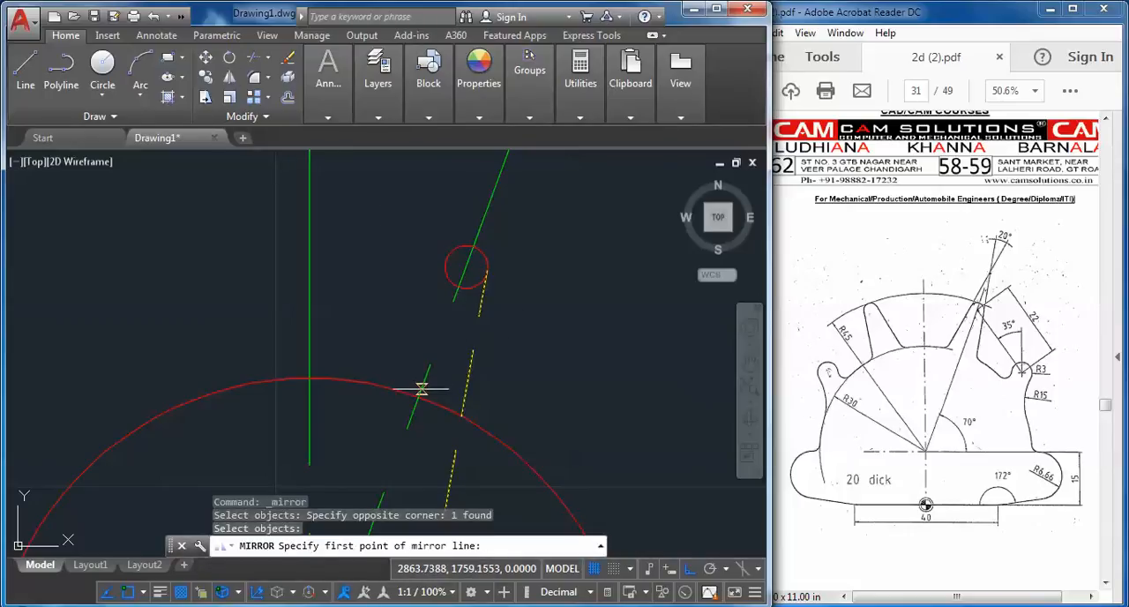
left_click(418, 397)
left_click(465, 266)
right_click(477, 271)
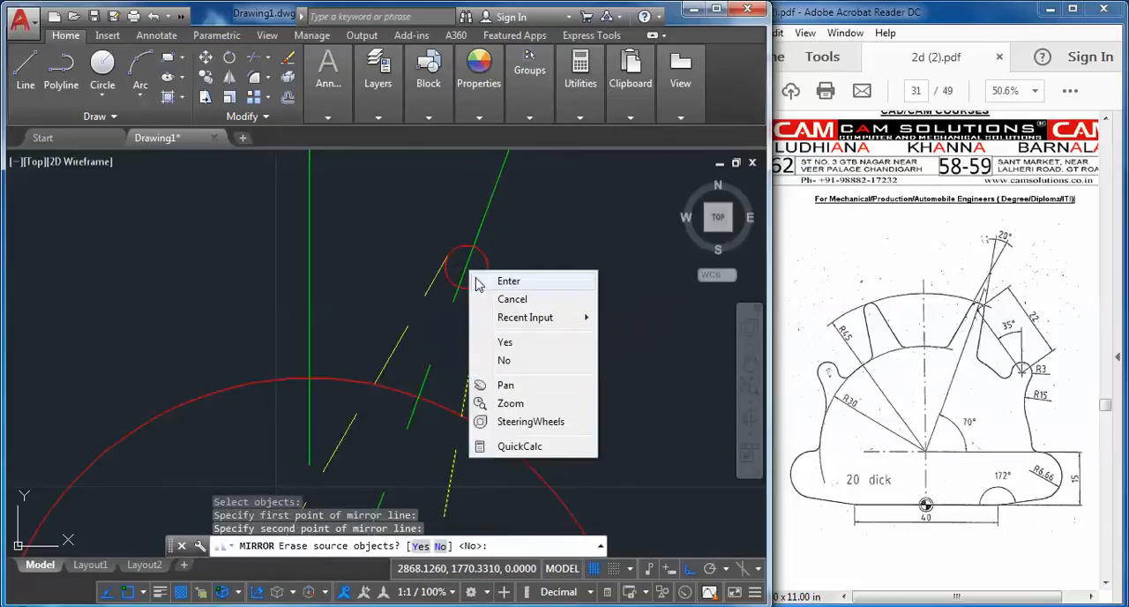
left_click(507, 279)
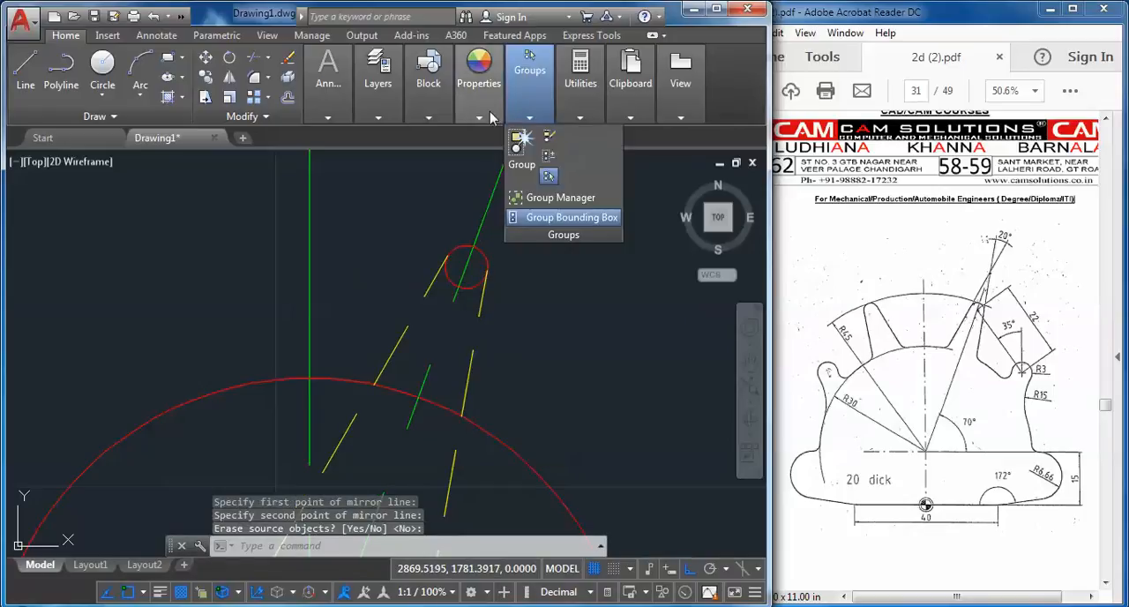
mouse_move(482, 128)
left_click(487, 159)
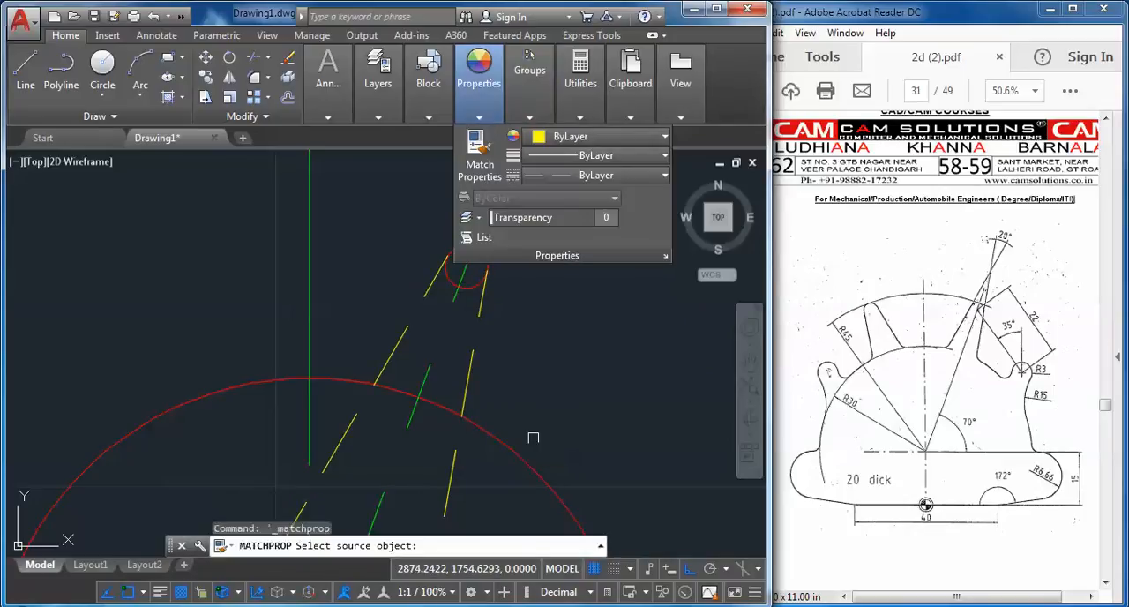
left_click(497, 449)
left_click(468, 384)
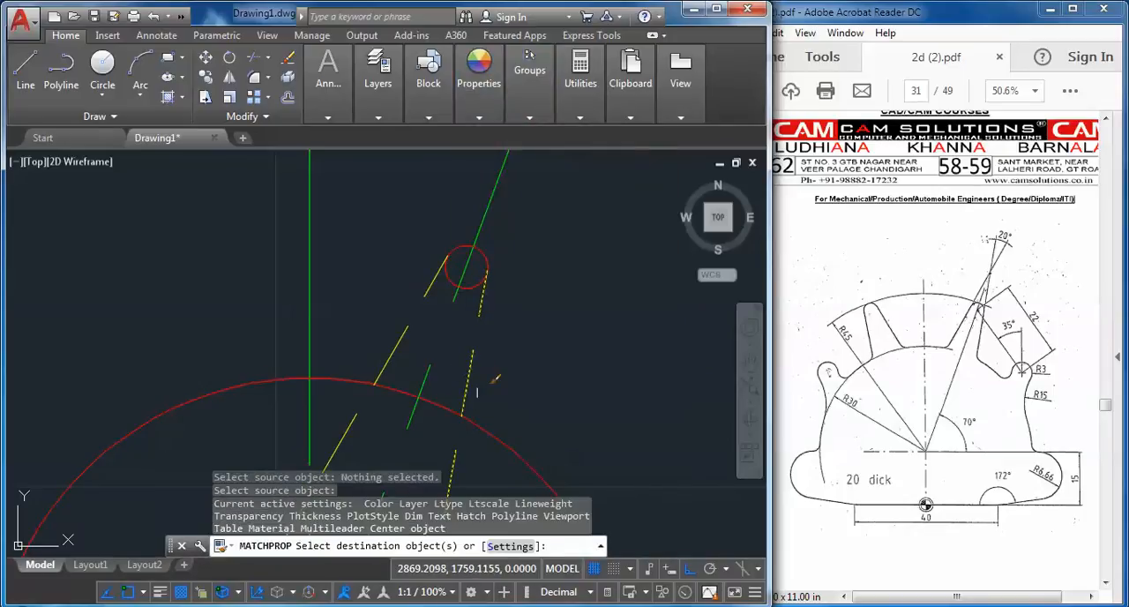
mouse_move(479, 88)
left_click(477, 157)
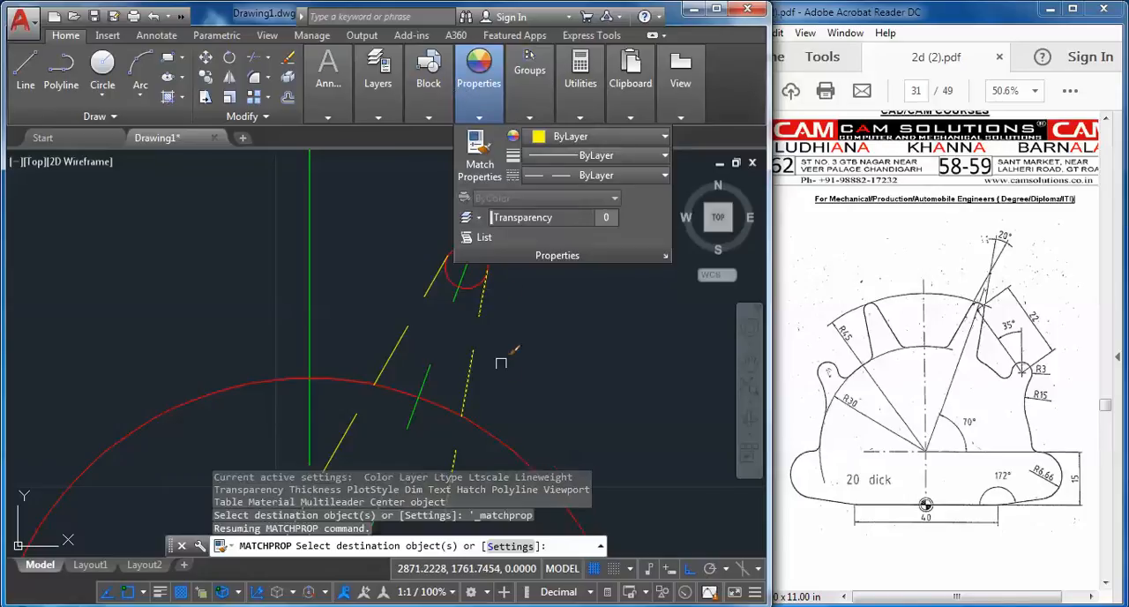
key("Escape")
Match both tangent tooth lines' properties to those of the red radius 30 circle
mouse_move(479, 89)
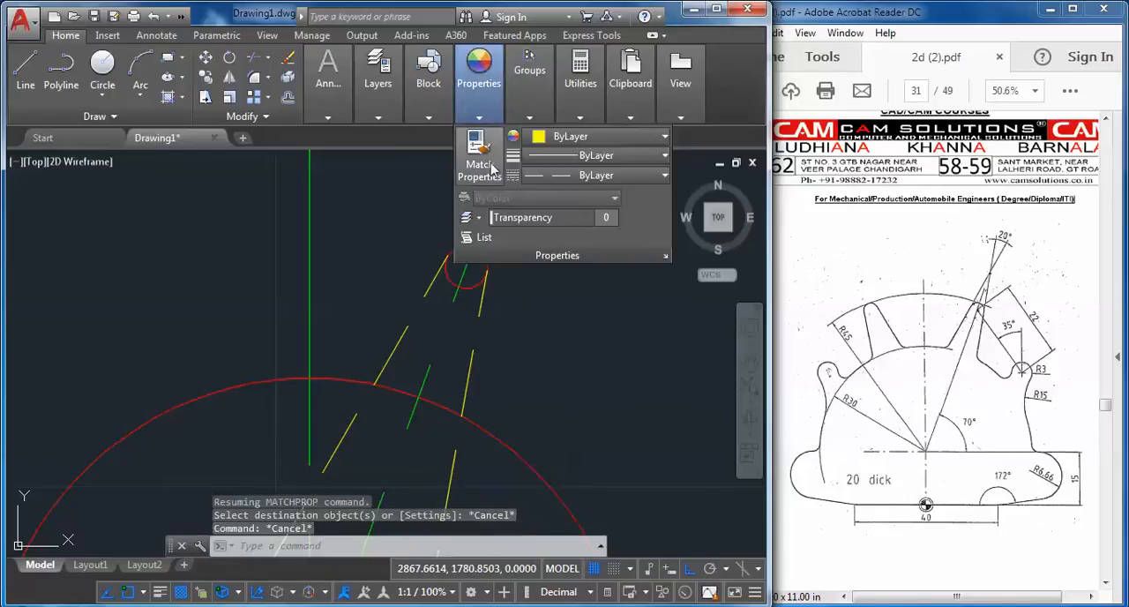
left_click(492, 168)
left_click(492, 440)
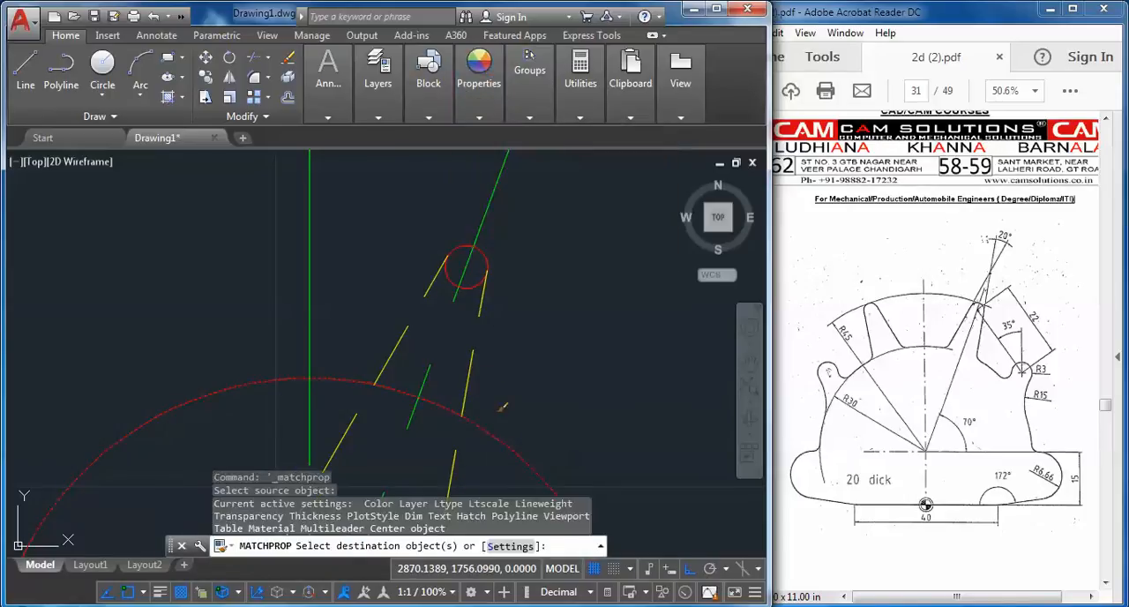
left_click(469, 371)
left_click(395, 338)
right_click(374, 261)
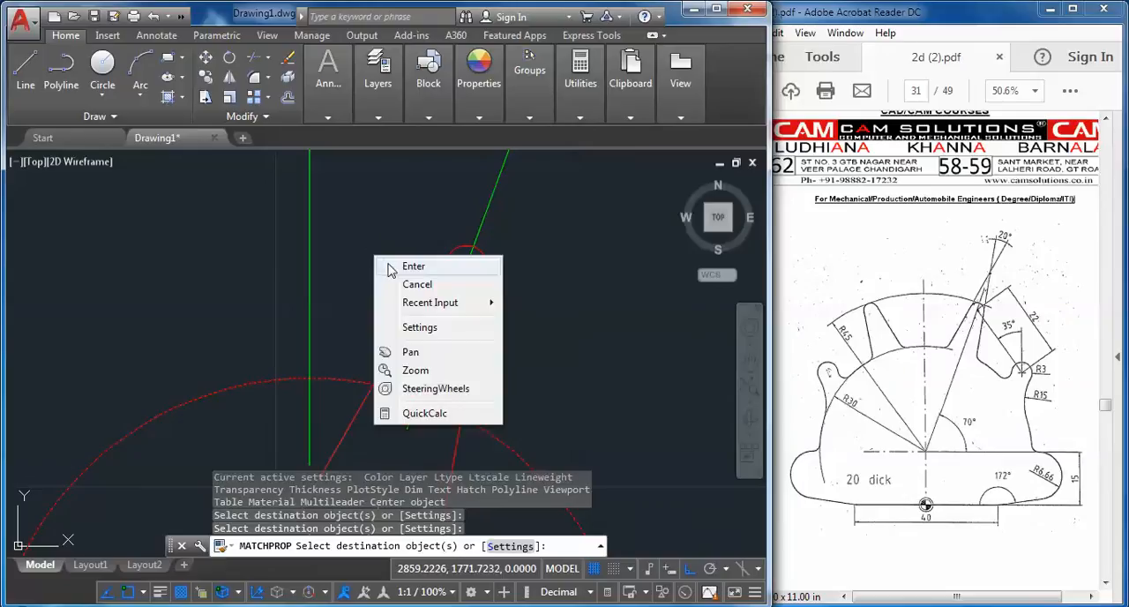
left_click(386, 262)
Draw a 22-long line at 305° from the center of the small radius 2 circle
scroll(456, 269, "down", 2)
mouse_move(456, 269)
middle_mouse_down()
mouse_move(425, 261)
mouse_move(428, 305)
middle_mouse_up()
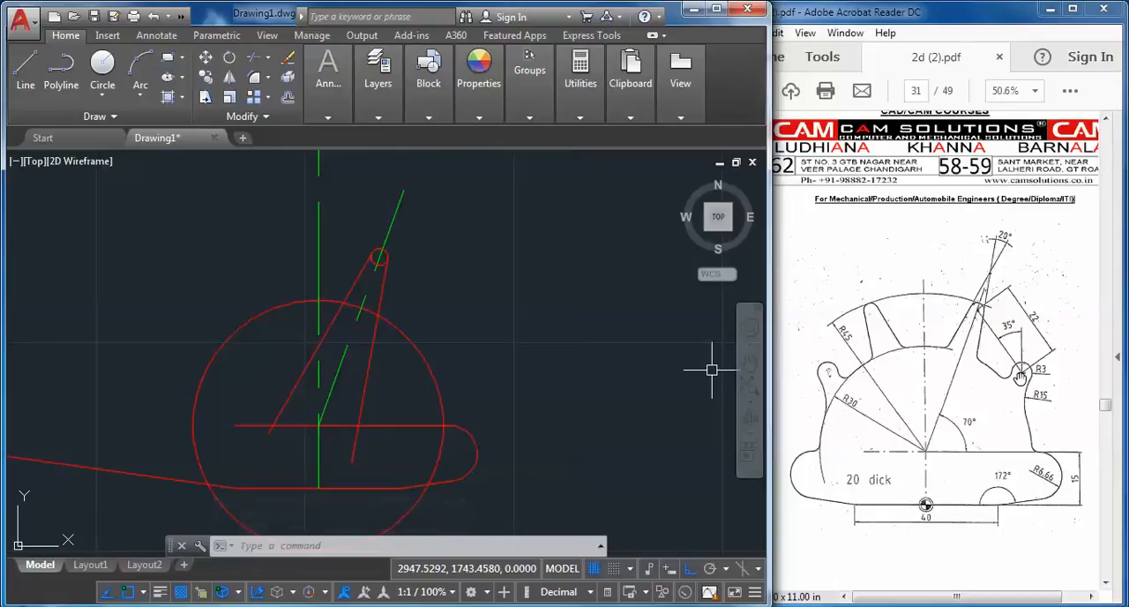
left_click(26, 73)
scroll(386, 274, "up", 2)
scroll(386, 274, "up", 2)
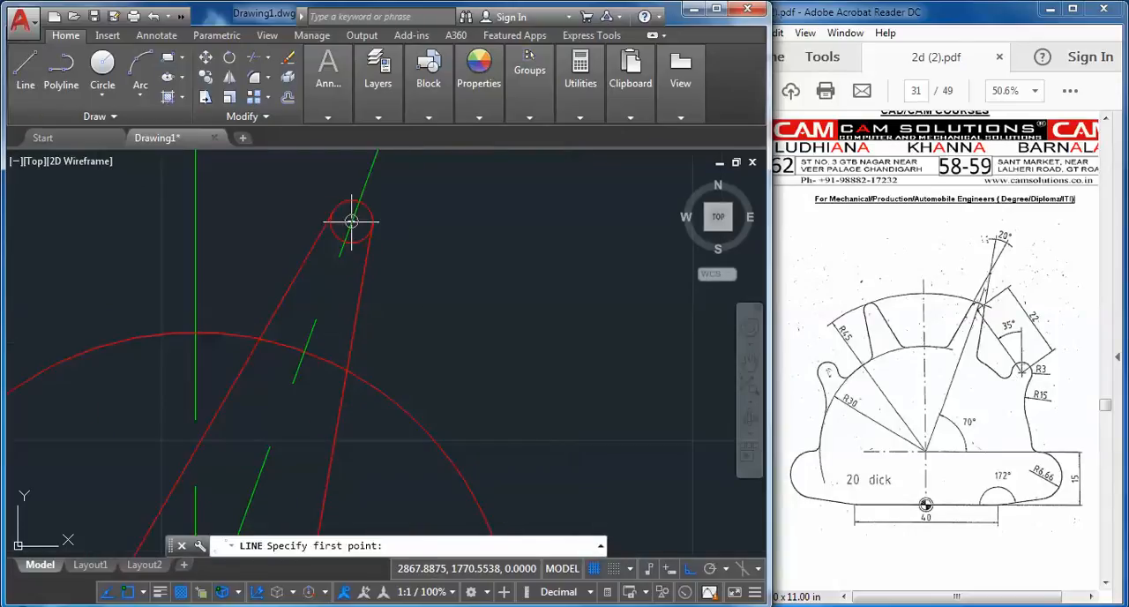
left_click(351, 220)
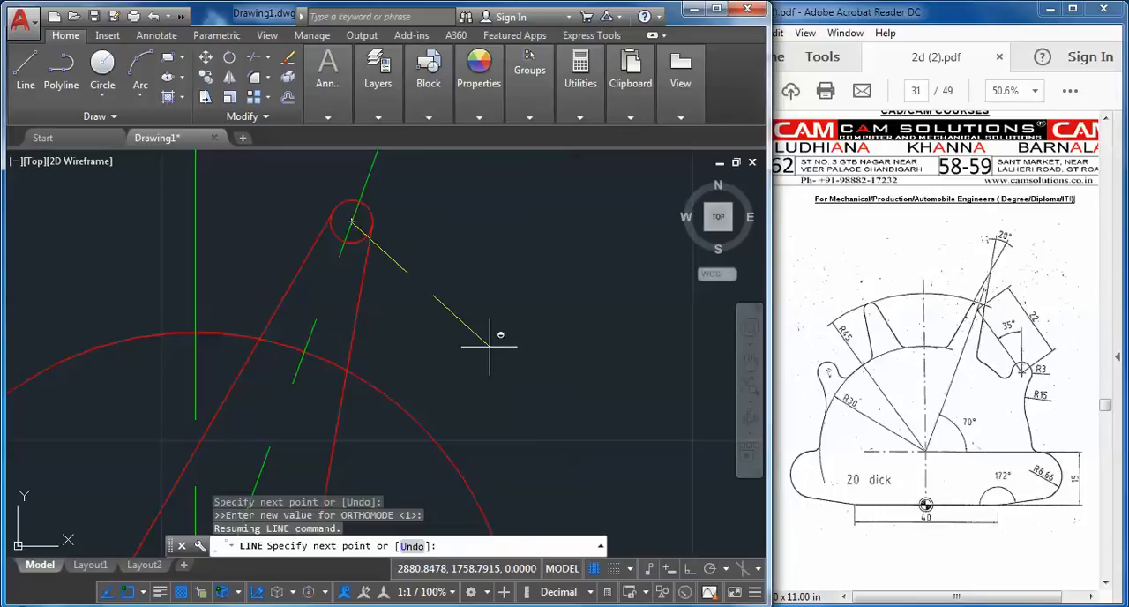
type("@22<305")
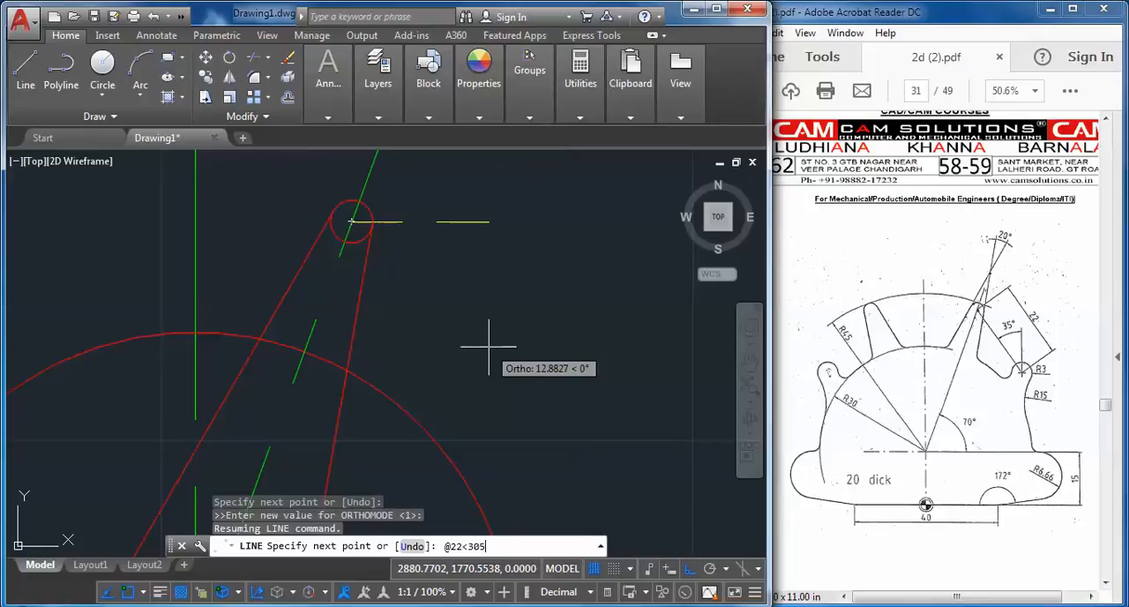
key("Return")
key("Escape")
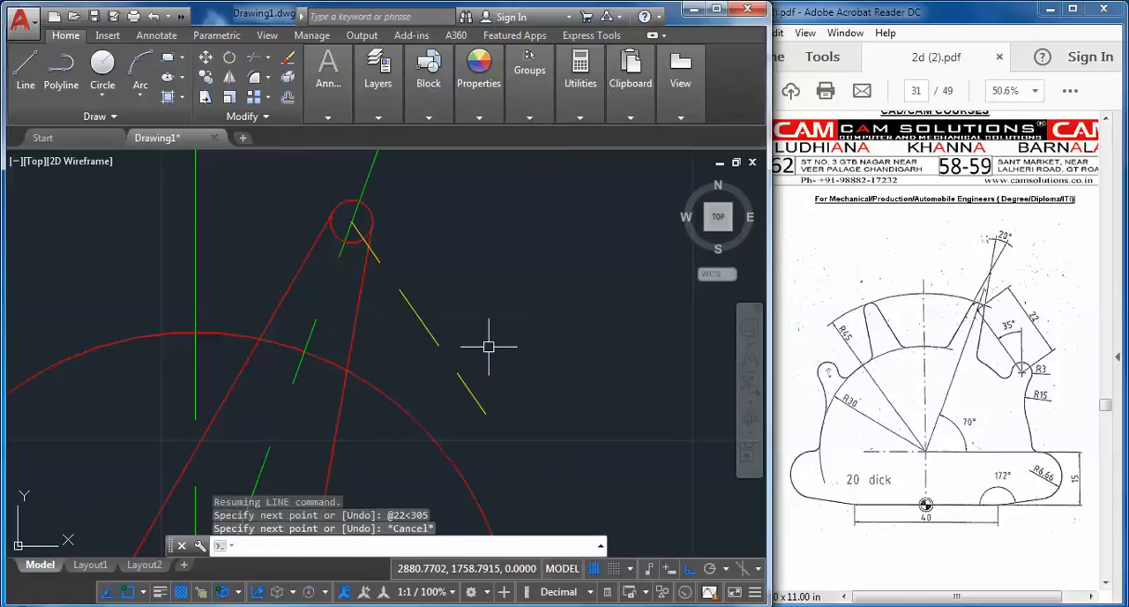
Draw a circle of radius 3 centered on the free end of the 22-long line
left_click(102, 66)
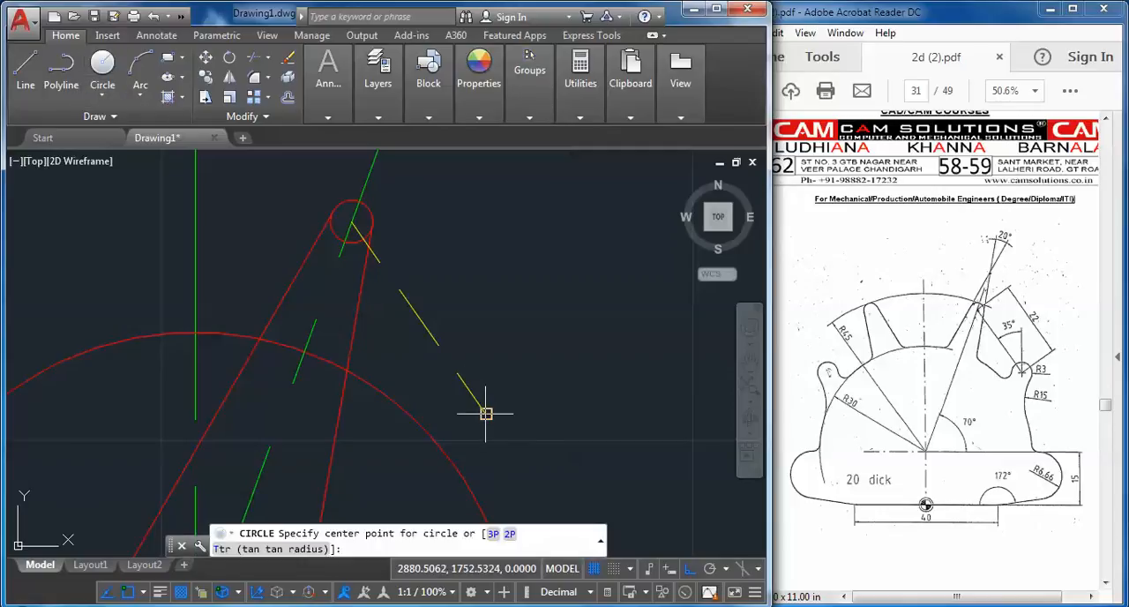
left_click(485, 412)
type("3")
key("Return")
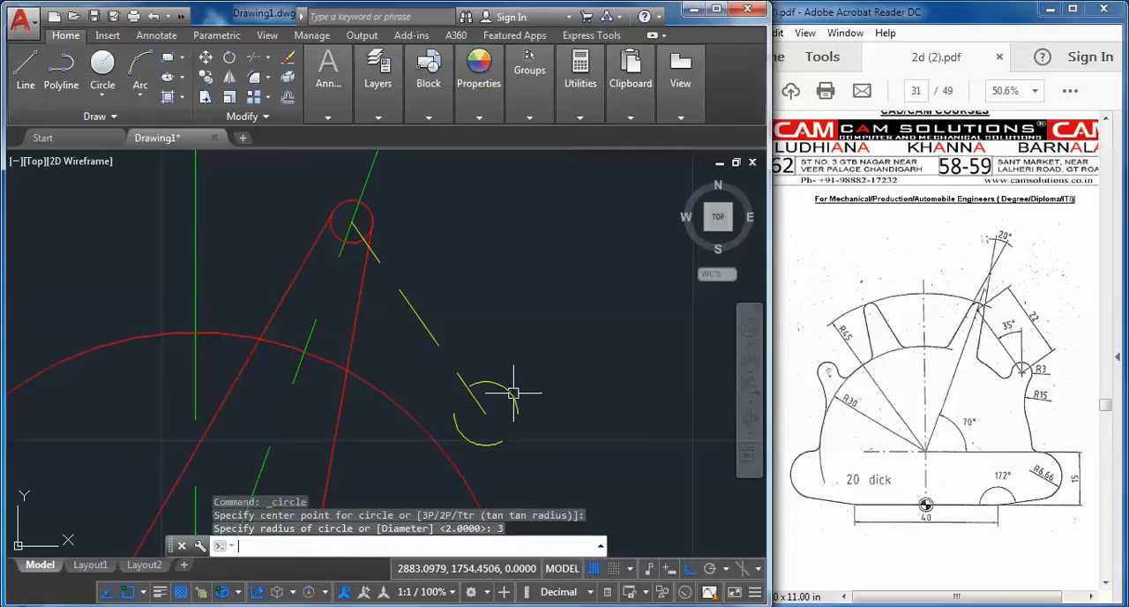
Draw a radius 15 circle tangent to the radius 3 circle and the radius 30 circle, outside the profile
middle_click_drag(616, 368, 572, 269)
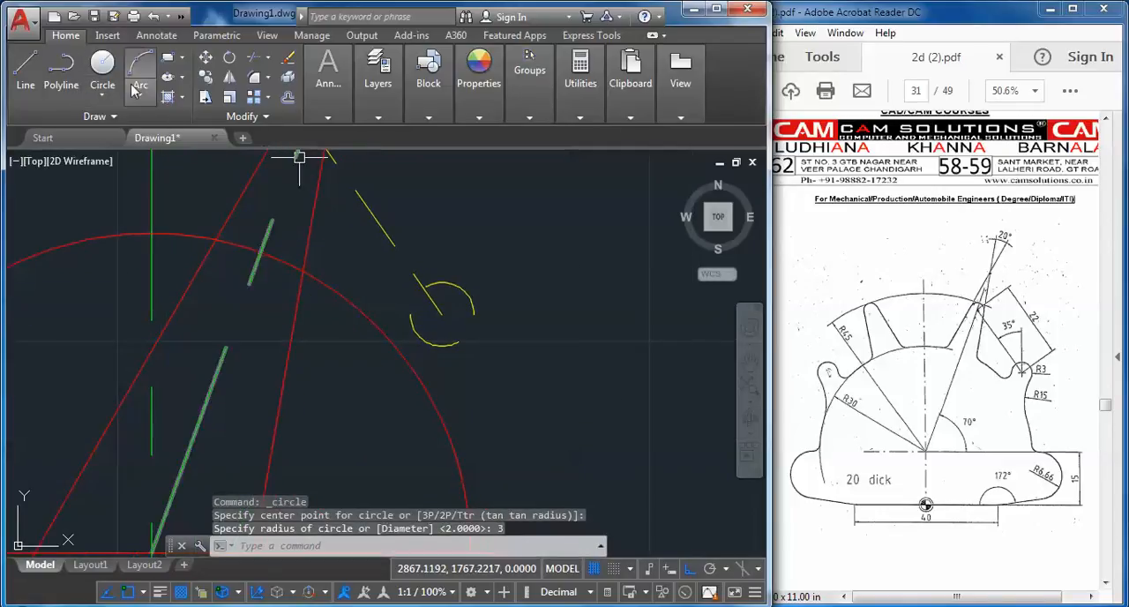
left_click(106, 98)
left_click(114, 256)
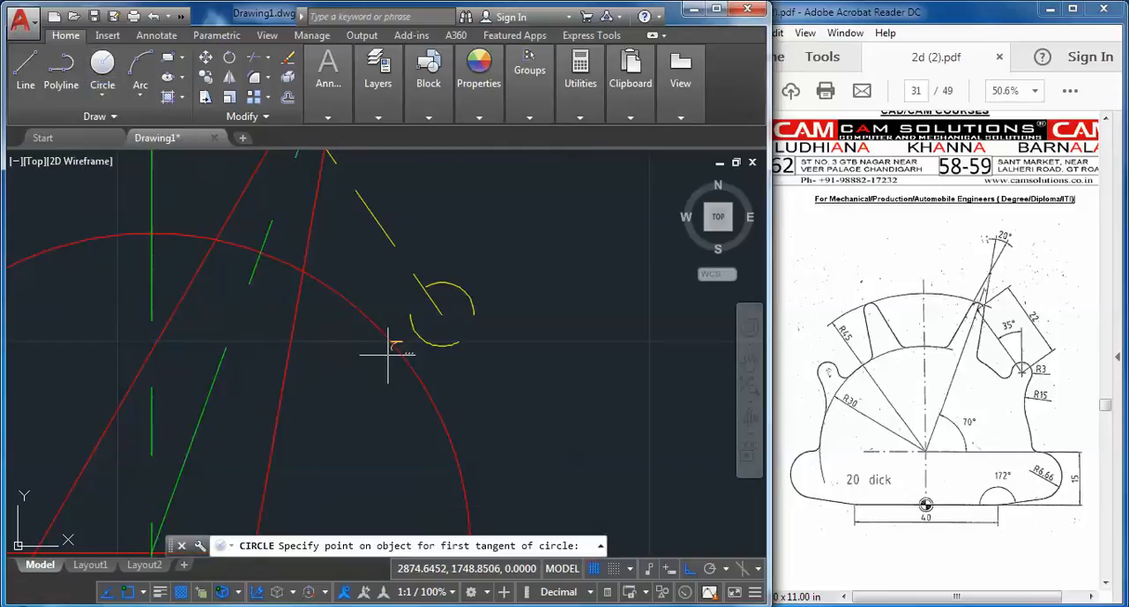
left_click(450, 346)
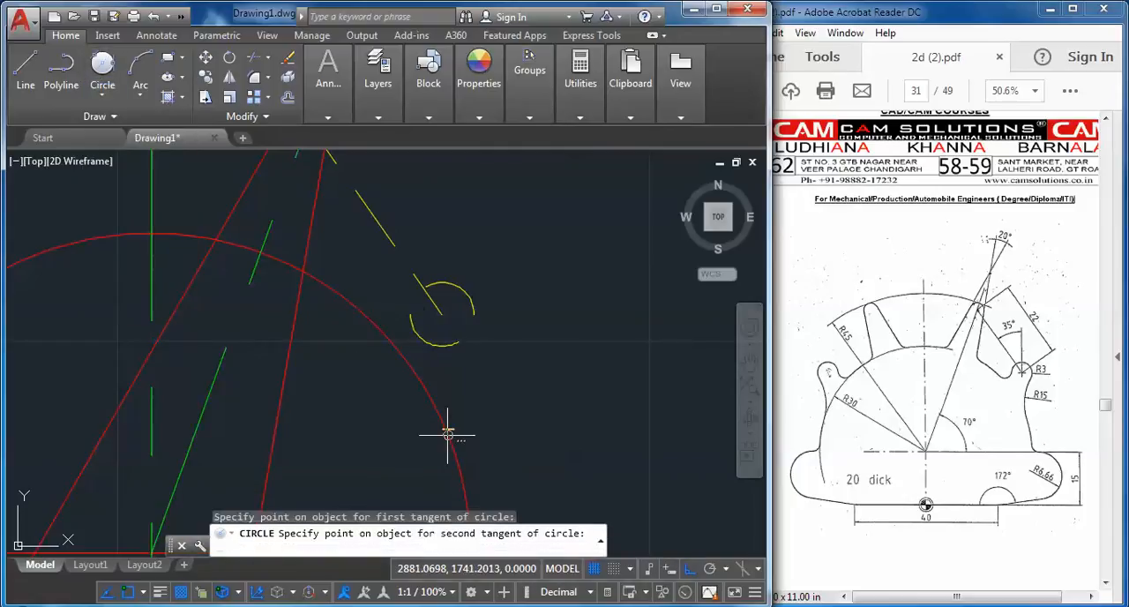
left_click(447, 434)
type("15")
key("Return")
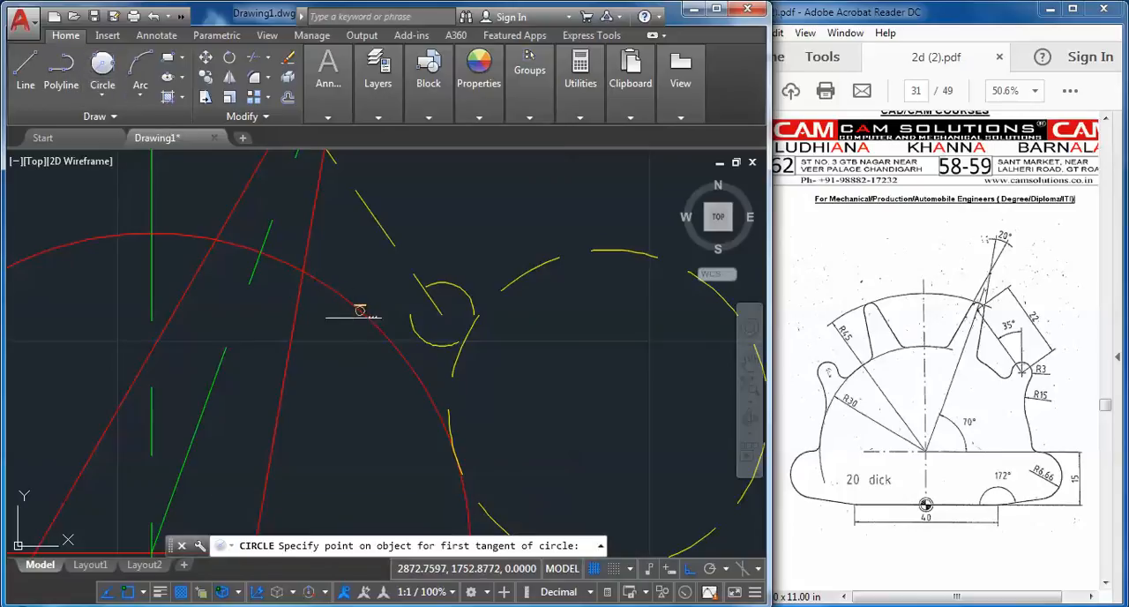
Draw a radius 2 circle tangent to the radius 30 circle and the radius 3 circle, between them on the tooth side
left_click(382, 321)
left_click(411, 325)
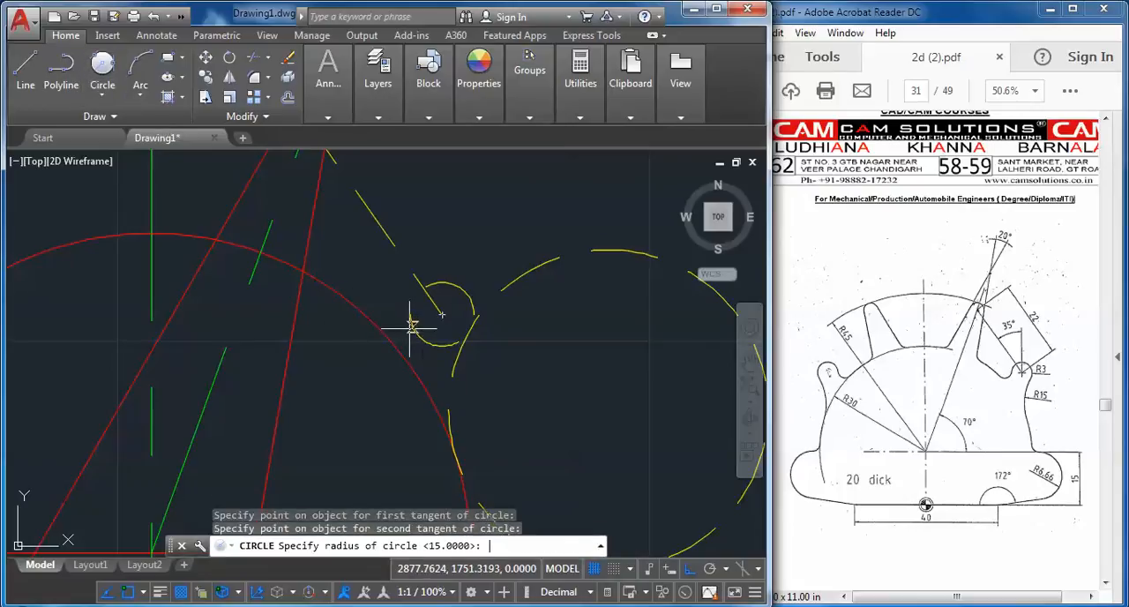
type("2")
key("Return")
Match the properties of the new radius 2, radius 3 and radius 15 circles to those of the red radius 30 circle
left_click(479, 84)
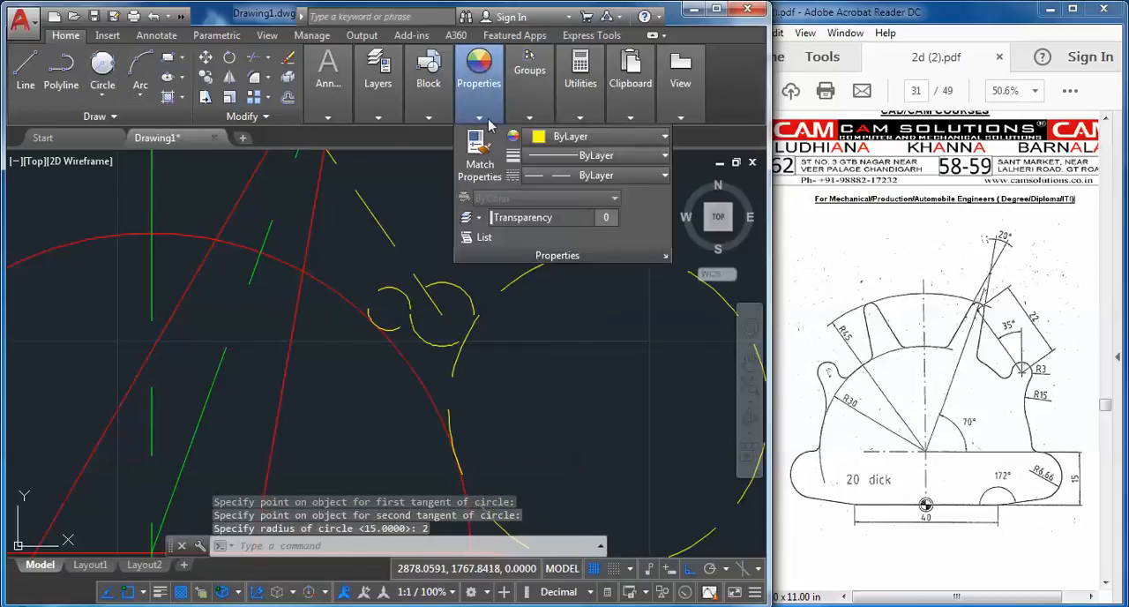
left_click(479, 158)
left_click(337, 290)
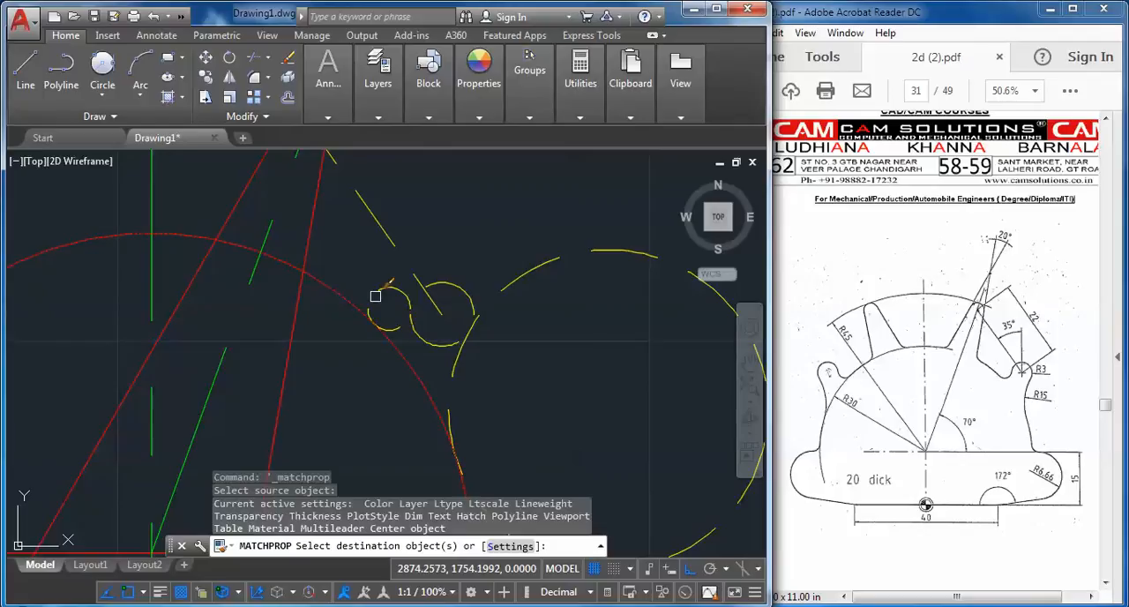
left_click(374, 296)
left_click(418, 328)
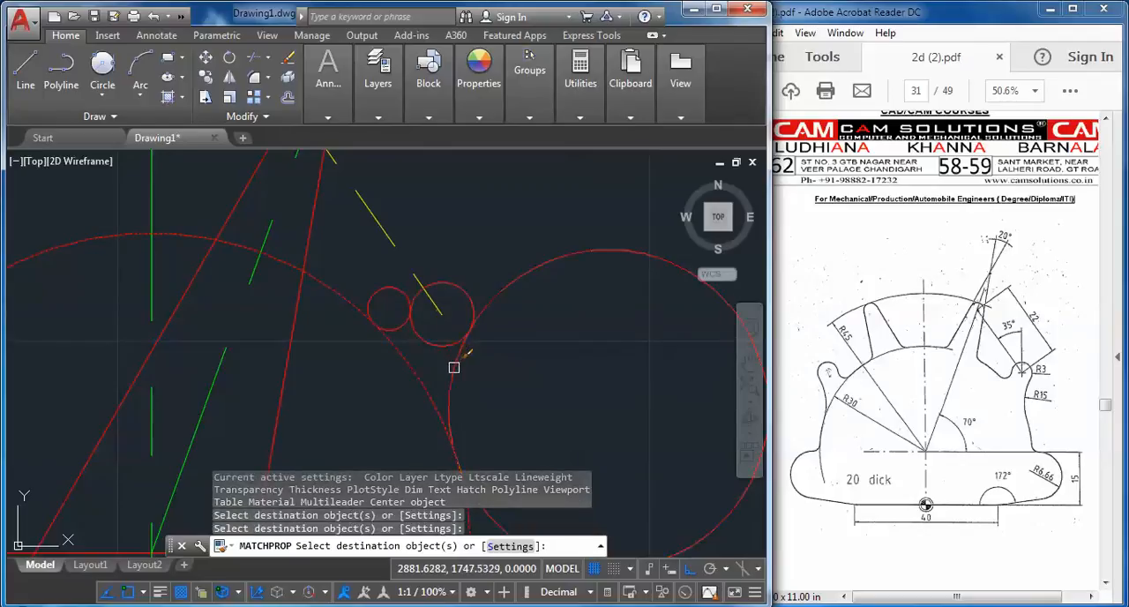
left_click(454, 363)
right_click(518, 231)
left_click(553, 237)
Trim the radius 15, radius 3, radius 2 and radius 30 circles where they meet, leaving one continuous hook-shaped outline
scroll(512, 299, "down", 4)
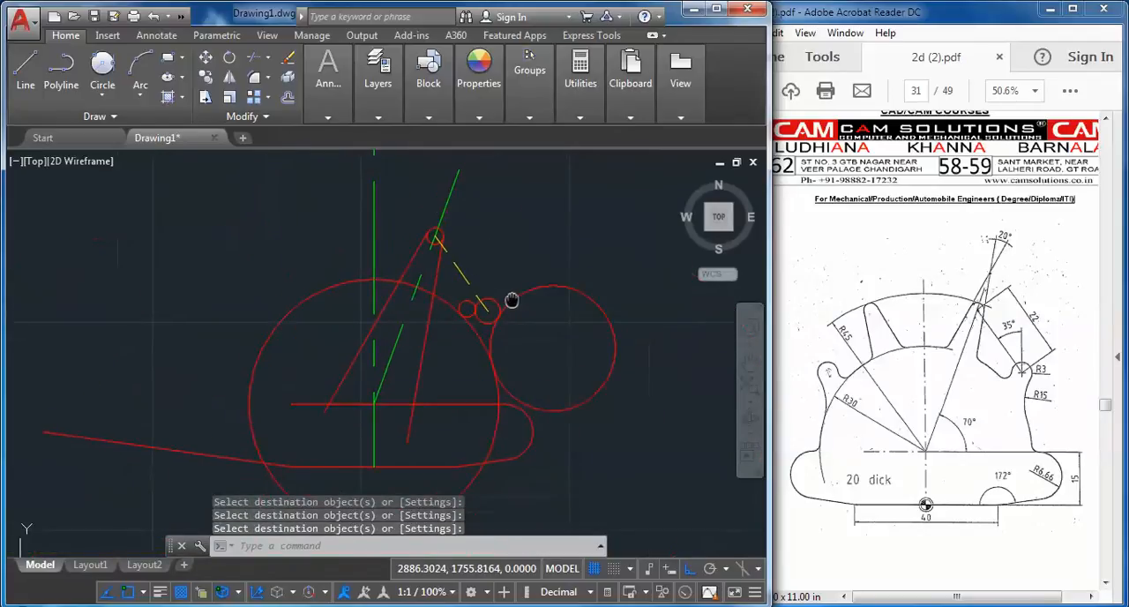
left_click(254, 56)
key("Return")
left_click(582, 267)
left_click(568, 385)
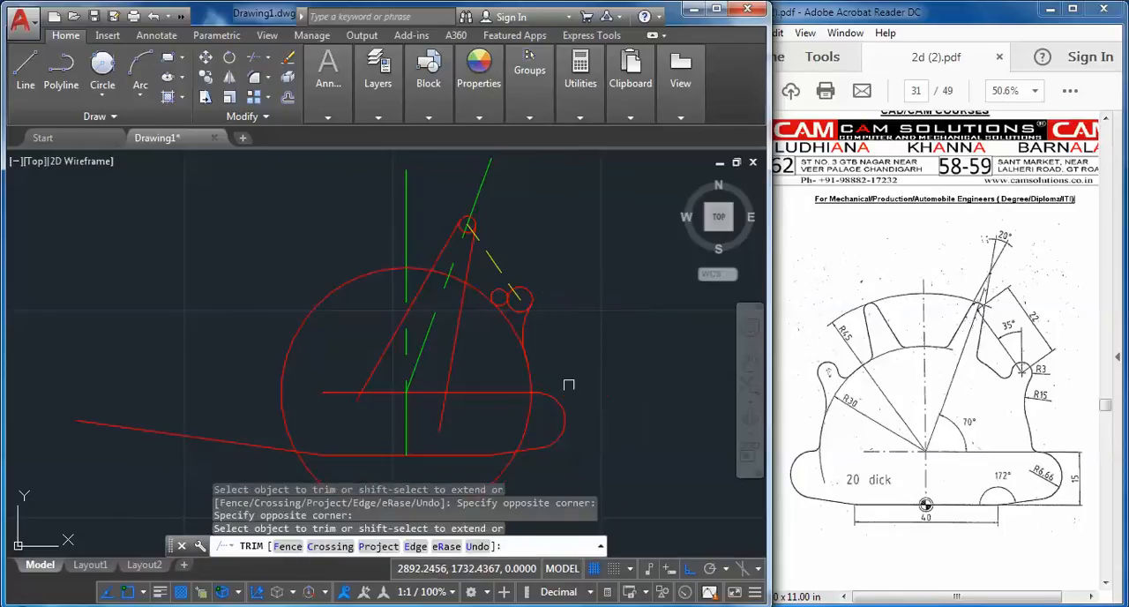
left_click(508, 319)
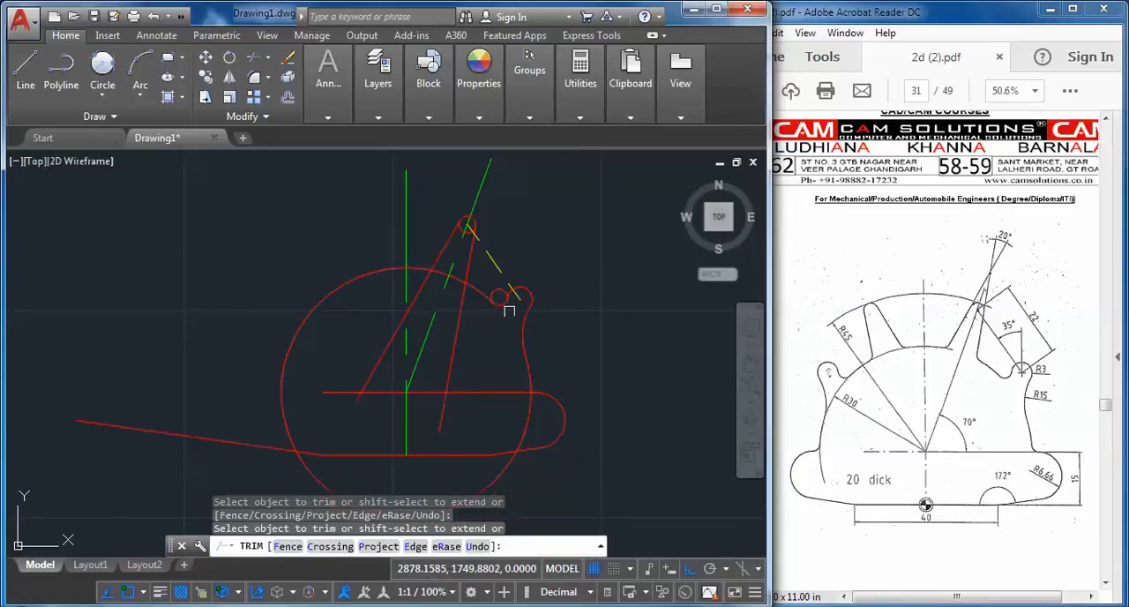
scroll(503, 300, "up", 3)
scroll(489, 287, "down", 2)
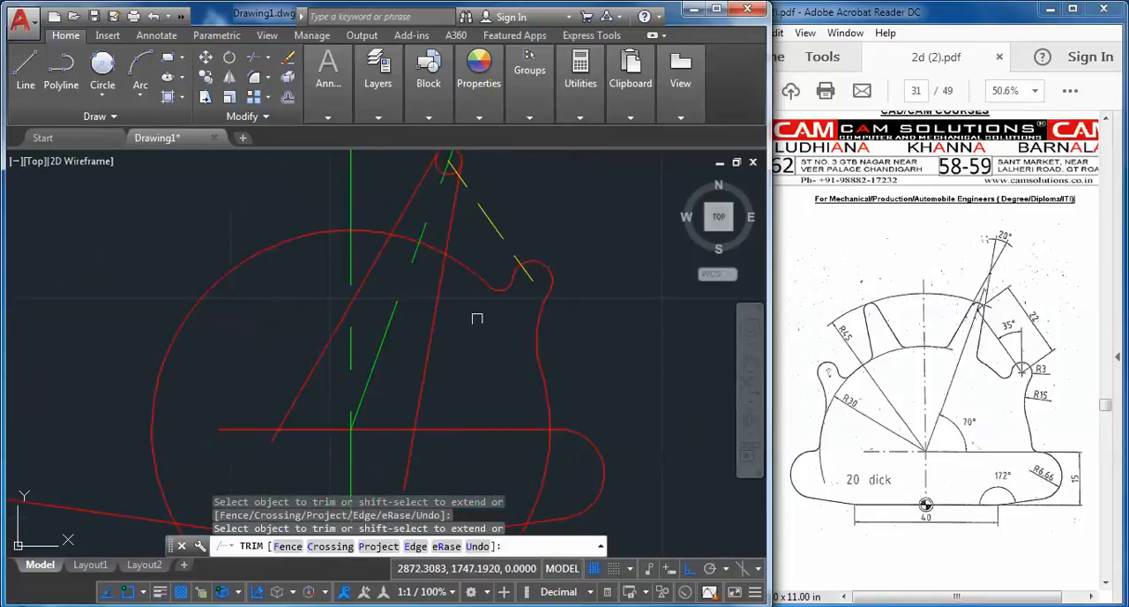
Trim the right tooth's side lines inside the radius 30 circle and the circle's arc between those lines
left_click(426, 396)
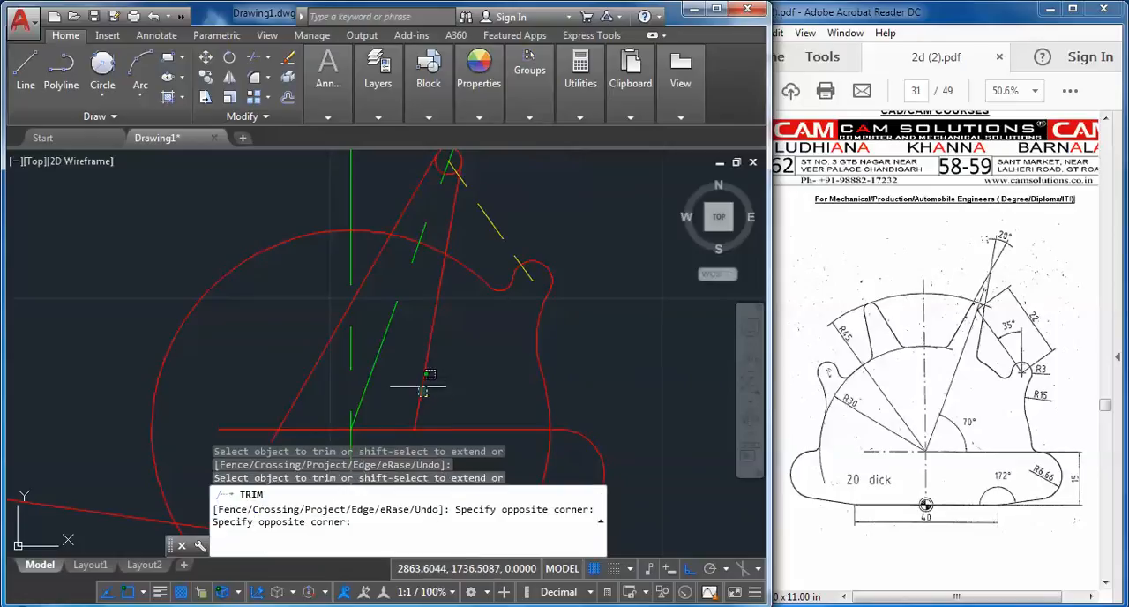
left_click(271, 438)
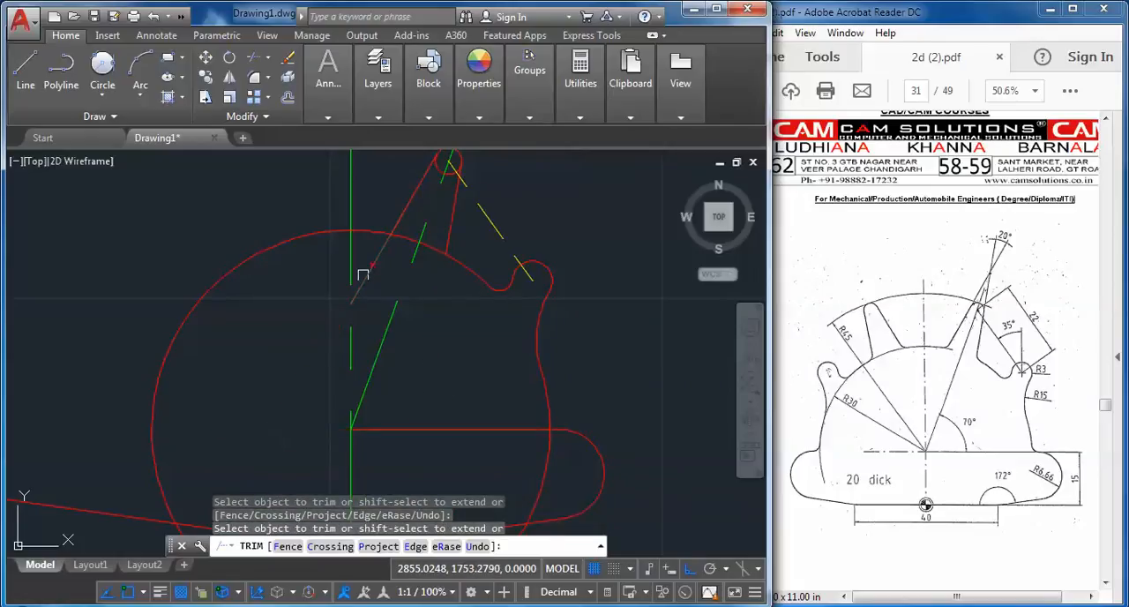
middle_click_drag(383, 244, 369, 313)
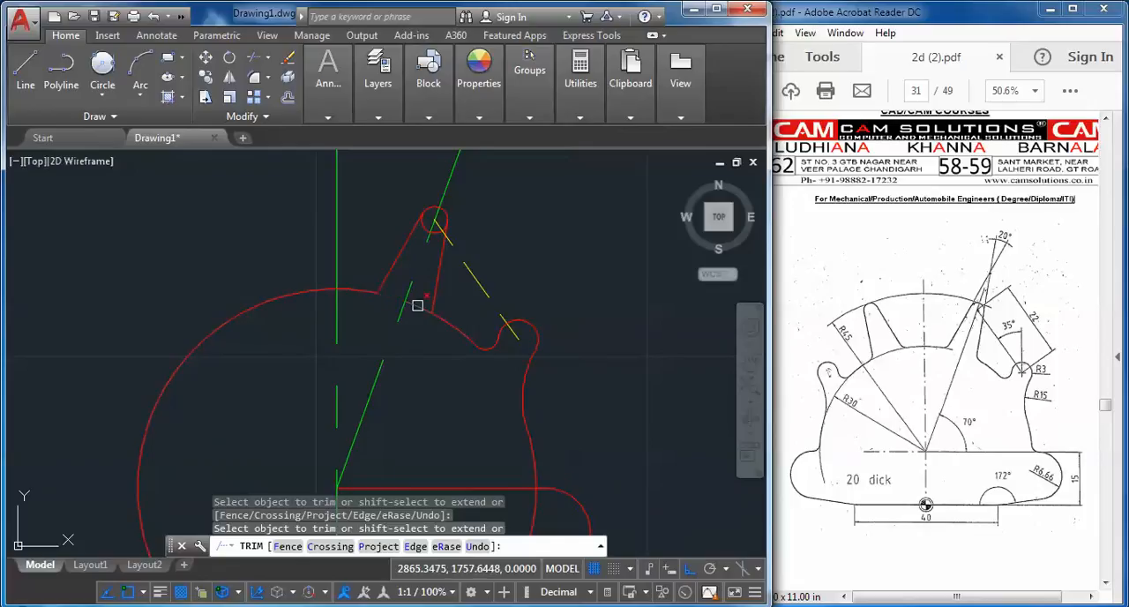
scroll(430, 231, "up", 4)
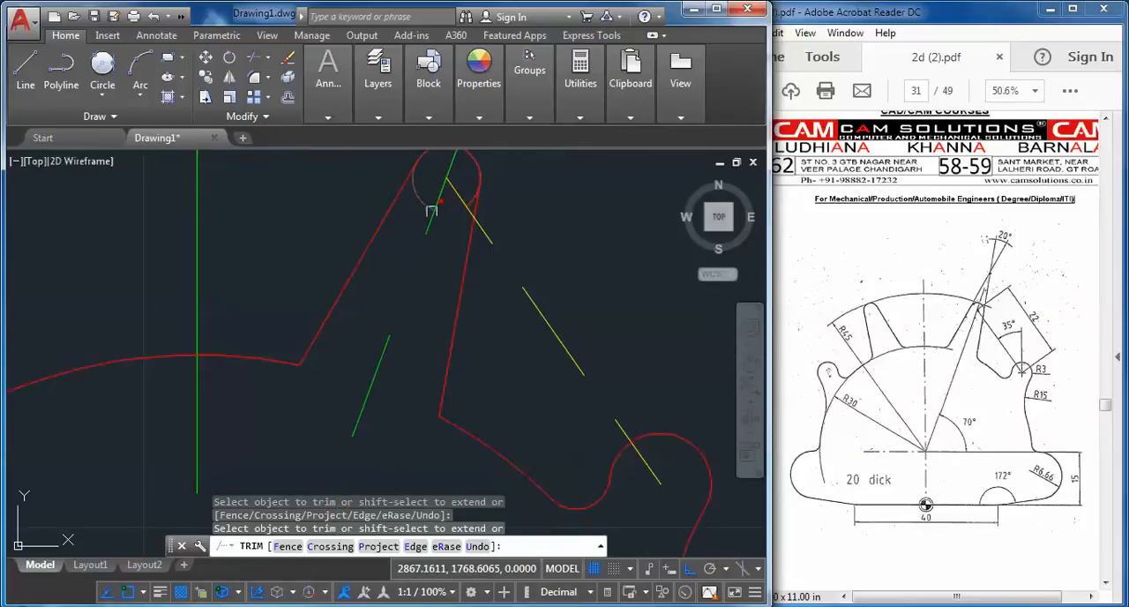
Trim the inner part of the small circle at the right tooth's tip, leaving a rounded end
left_click(415, 203)
left_click(419, 195)
middle_click_drag(422, 226, 372, 334)
scroll(408, 321, "up", 4)
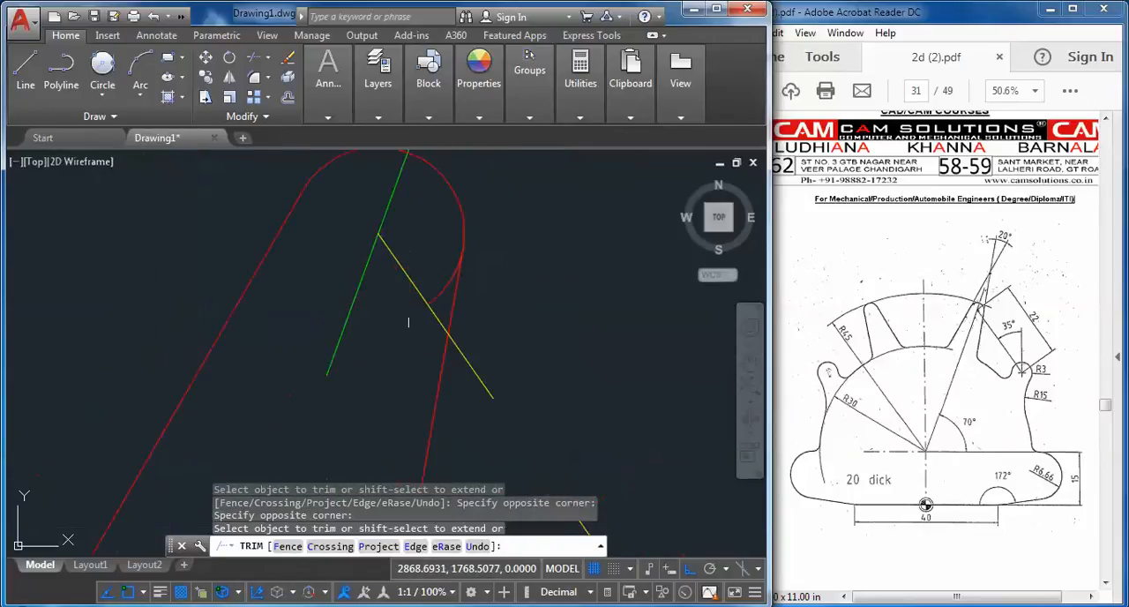
scroll(409, 322, "up", 2)
left_click(455, 276)
scroll(524, 241, "down", 5)
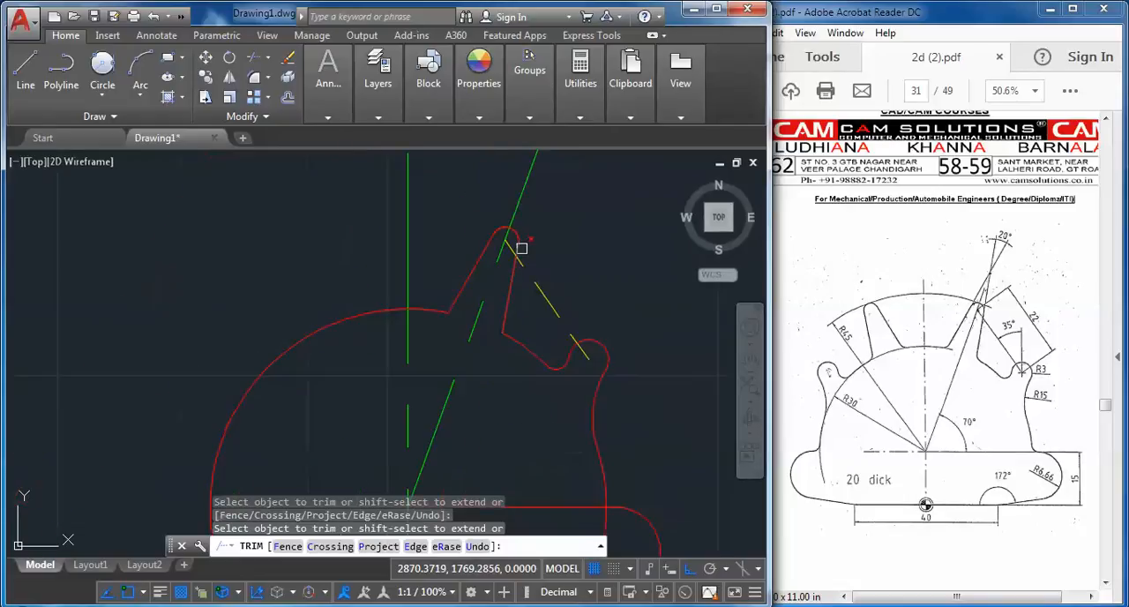
right_click(527, 255)
left_click(564, 268)
Mirror the right tooth, the side hook arcs and the yellow construction line about the vertical centre line, keeping the originals
scroll(567, 308, "down", 4)
mouse_move(561, 330)
middle_mouse_down()
mouse_move(406, 308)
mouse_move(390, 383)
middle_mouse_up()
scroll(373, 335, "up", 2)
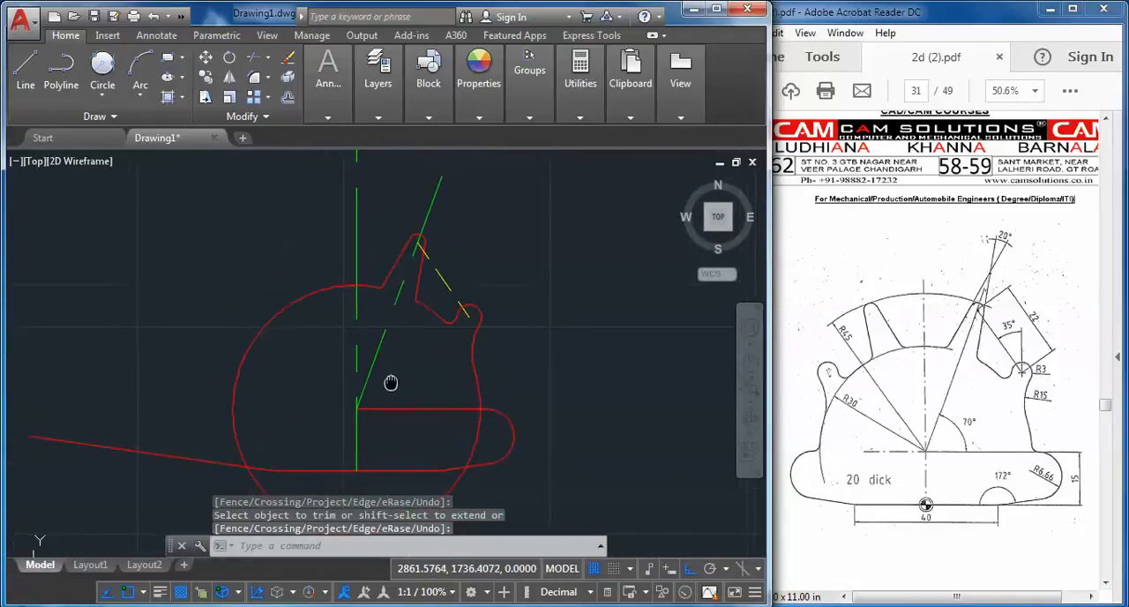
left_click(306, 161)
left_click(537, 386)
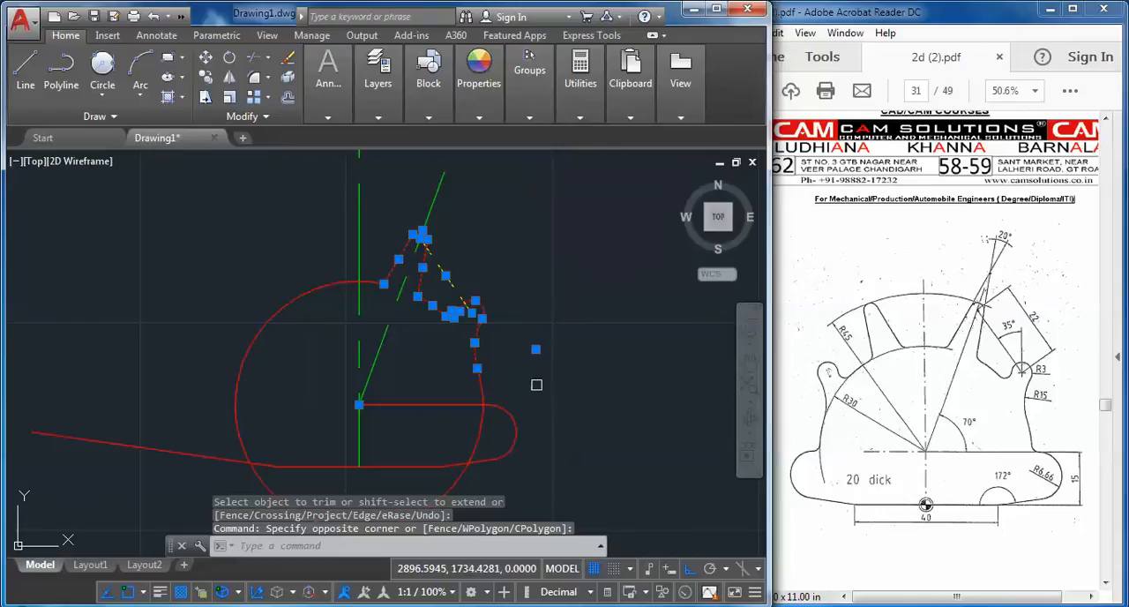
left_click(228, 78)
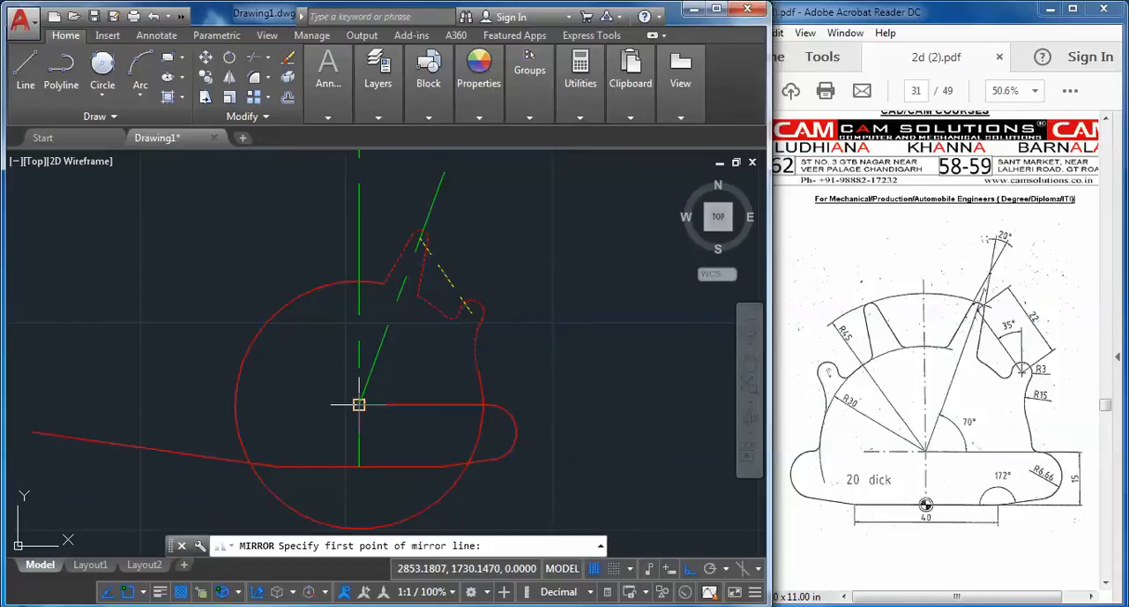
left_click(359, 405)
left_click(359, 282)
right_click(363, 277)
left_click(382, 288)
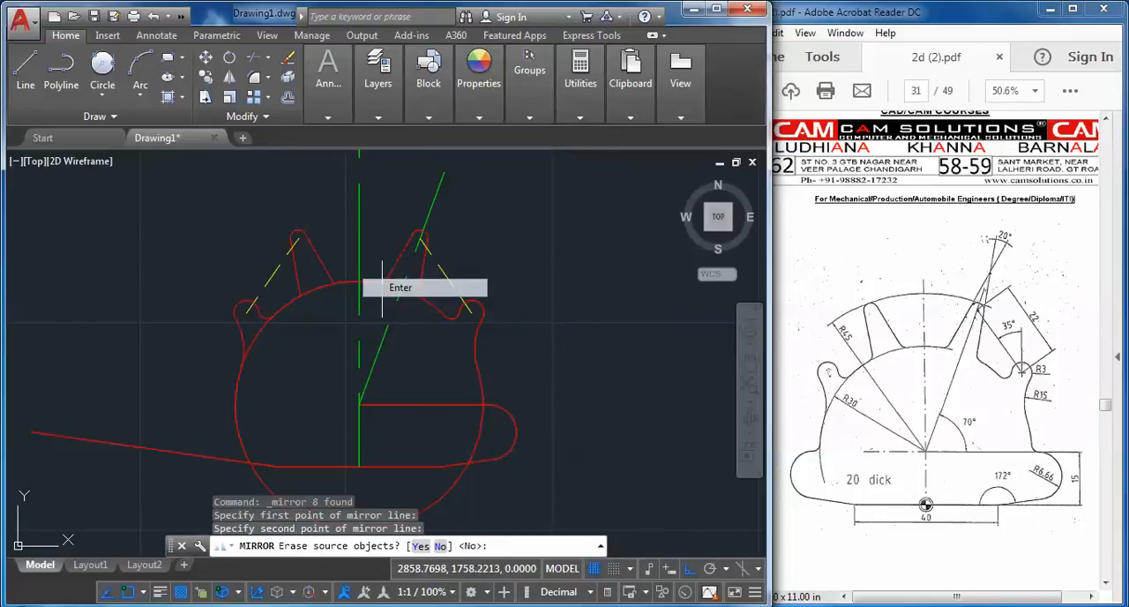
Trim the radius 30 circle between the left tooth's sides and behind the left hook
left_click(255, 56)
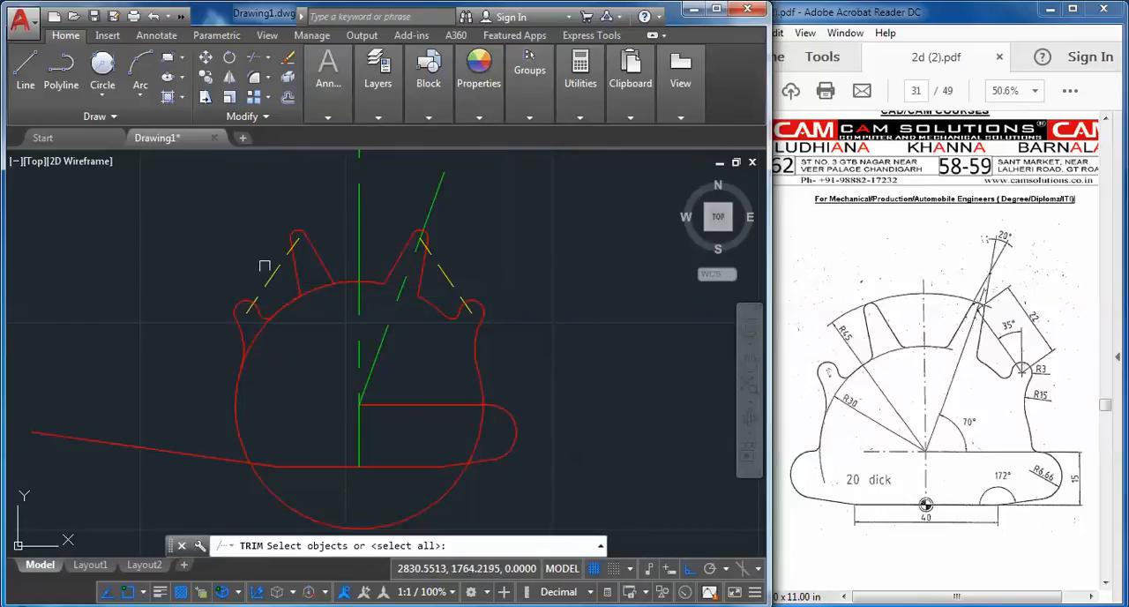
key("Return")
left_click(316, 287)
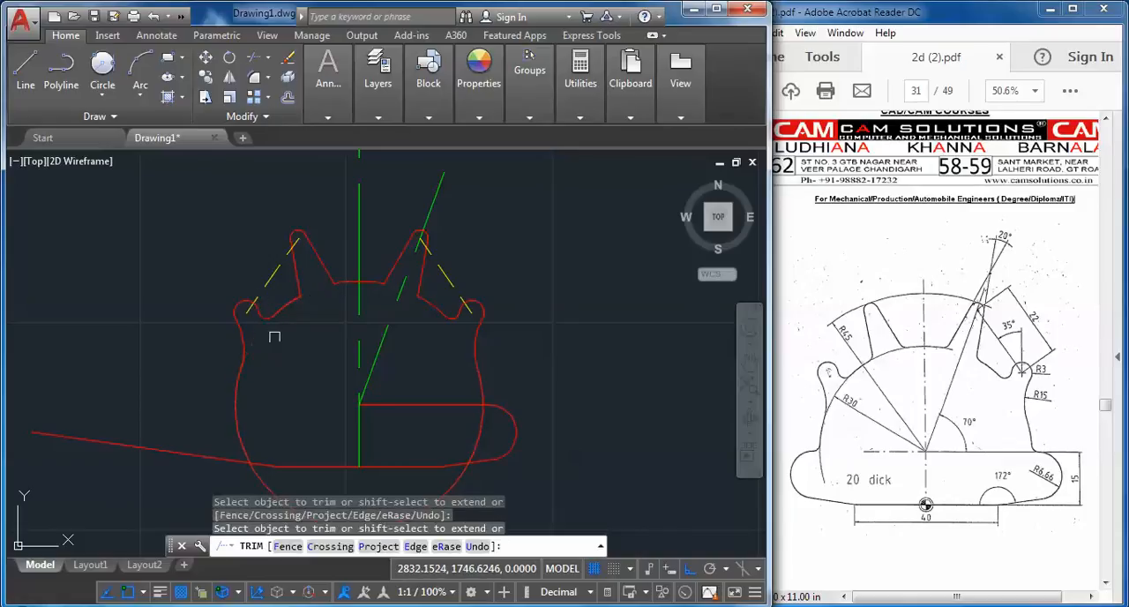
left_click(274, 336)
Fillet the outer base corner of the right tooth with a radius of 2
scroll(383, 281, "up", 3)
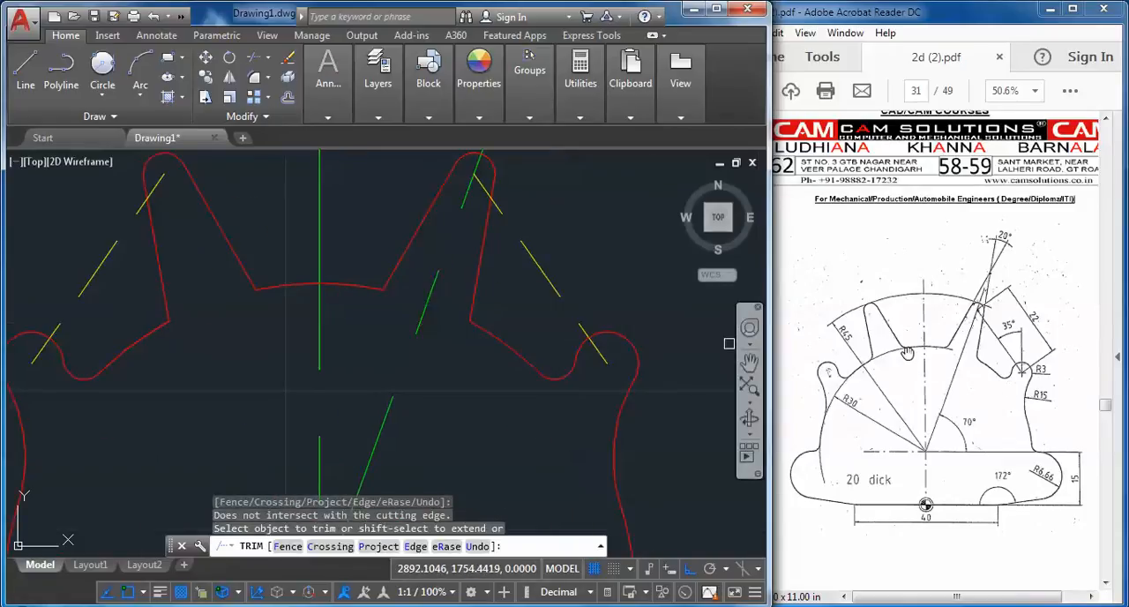
left_click(254, 77)
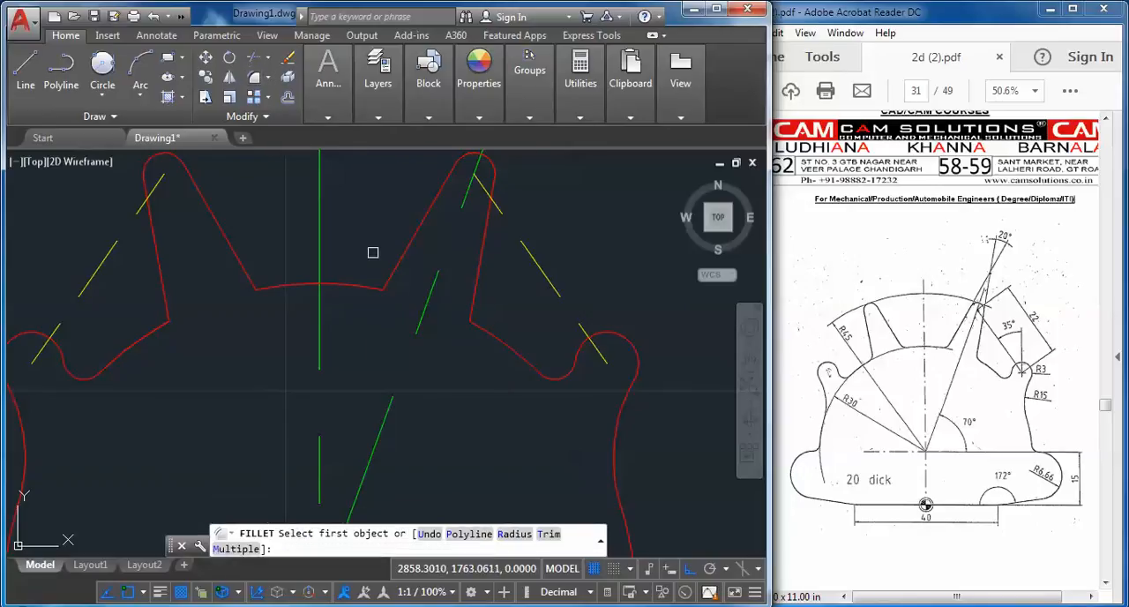
right_click(374, 256)
left_click(421, 367)
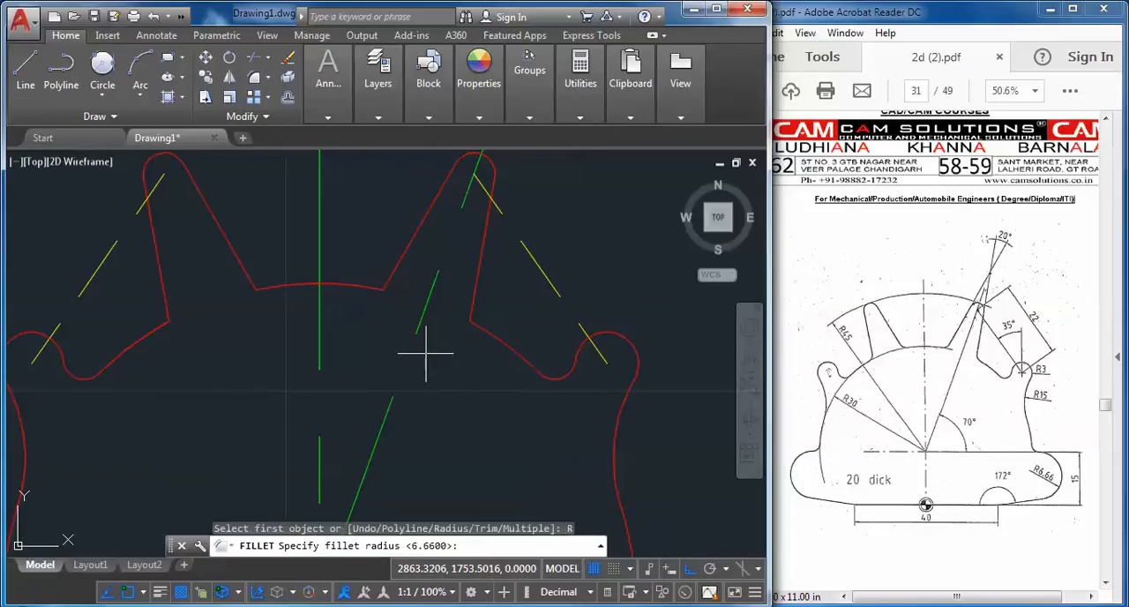
type("2")
key("Return")
left_click(497, 332)
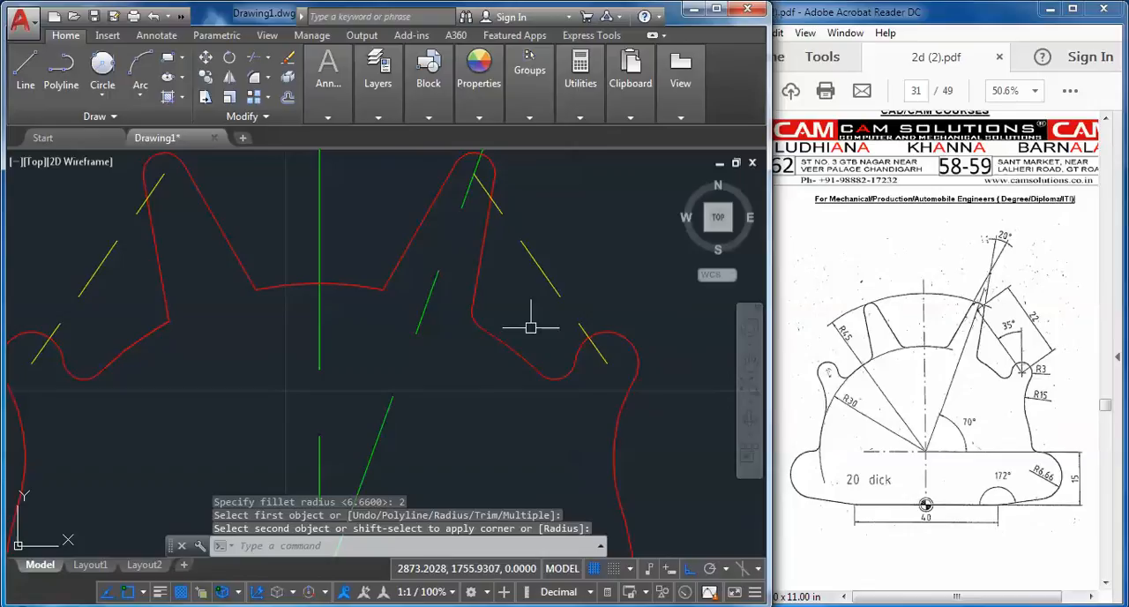
Fillet the inner base corners of both teeth, where they meet the central arc, with radius 2
key("Return")
left_click(387, 279)
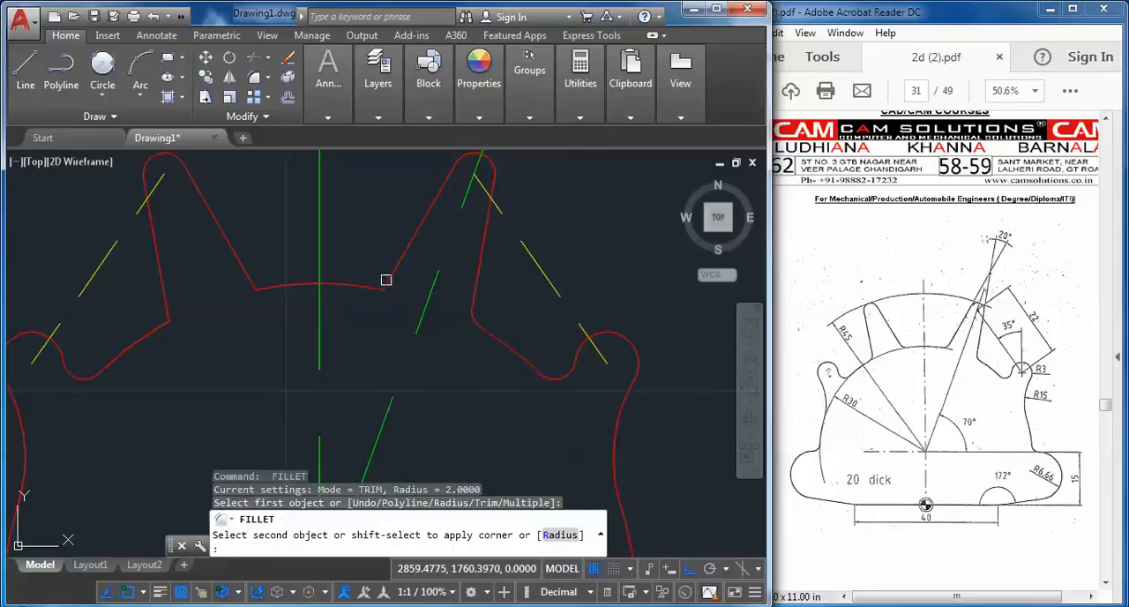
left_click(357, 284)
key("Return")
left_click(253, 277)
left_click(224, 239)
Fillet the outer base corner of the left tooth with radius 2 and end the command
key("Return")
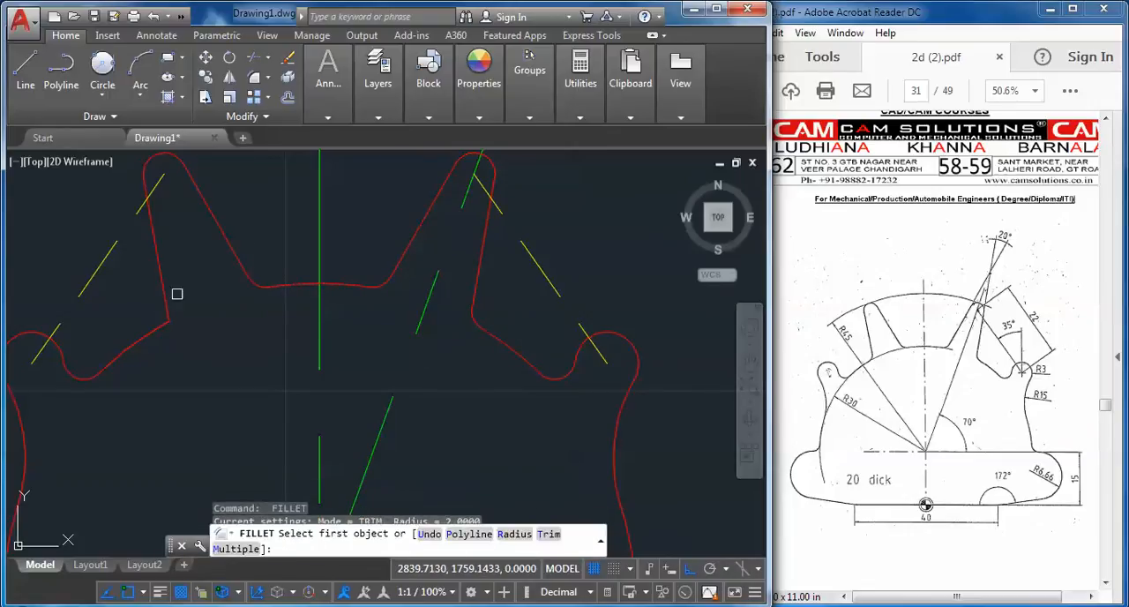
left_click(162, 308)
left_click(156, 328)
key("Return")
scroll(254, 361, "down", 4)
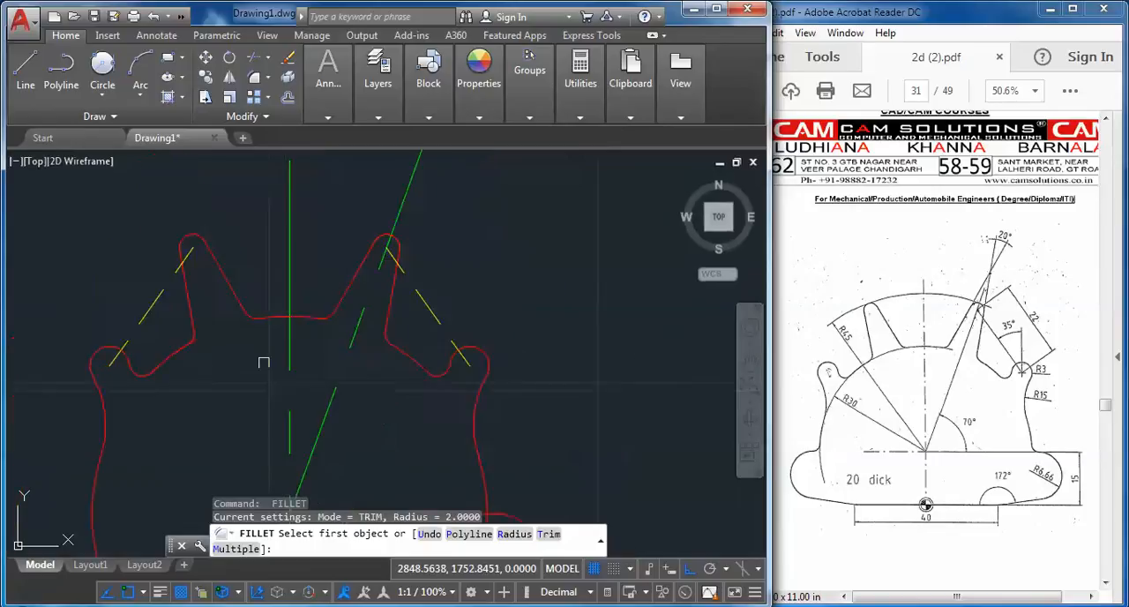
middle_click_drag(314, 353, 444, 269)
key("Escape")
key("Escape")
key("Escape")
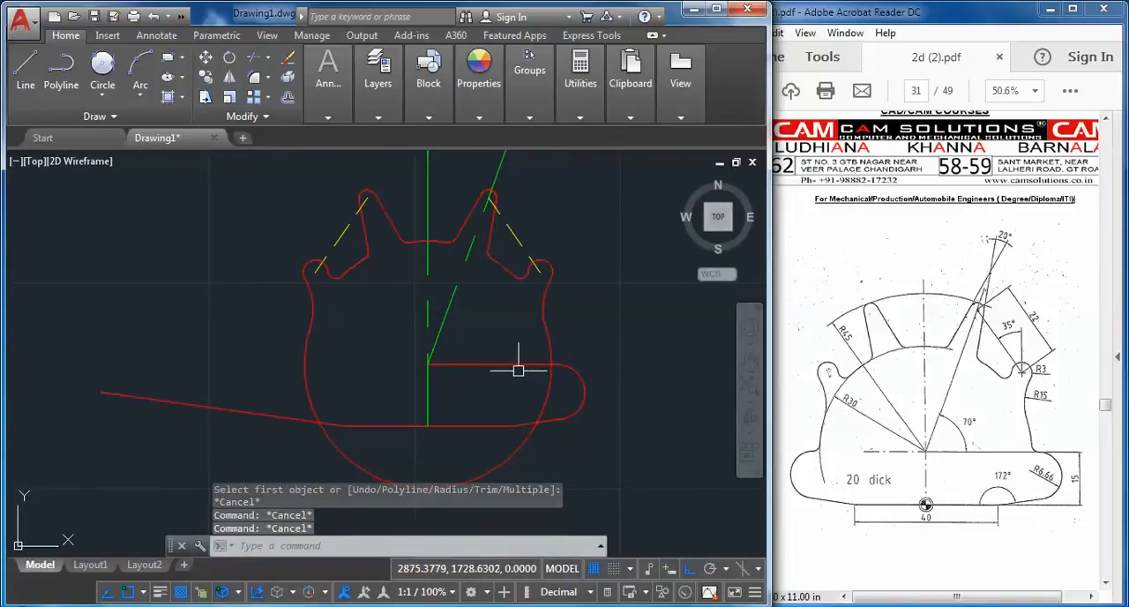
Mirror the base's upper line, rounded end and short slanted line about the vertical centre line, keeping the originals
left_click(401, 356)
left_click(650, 458)
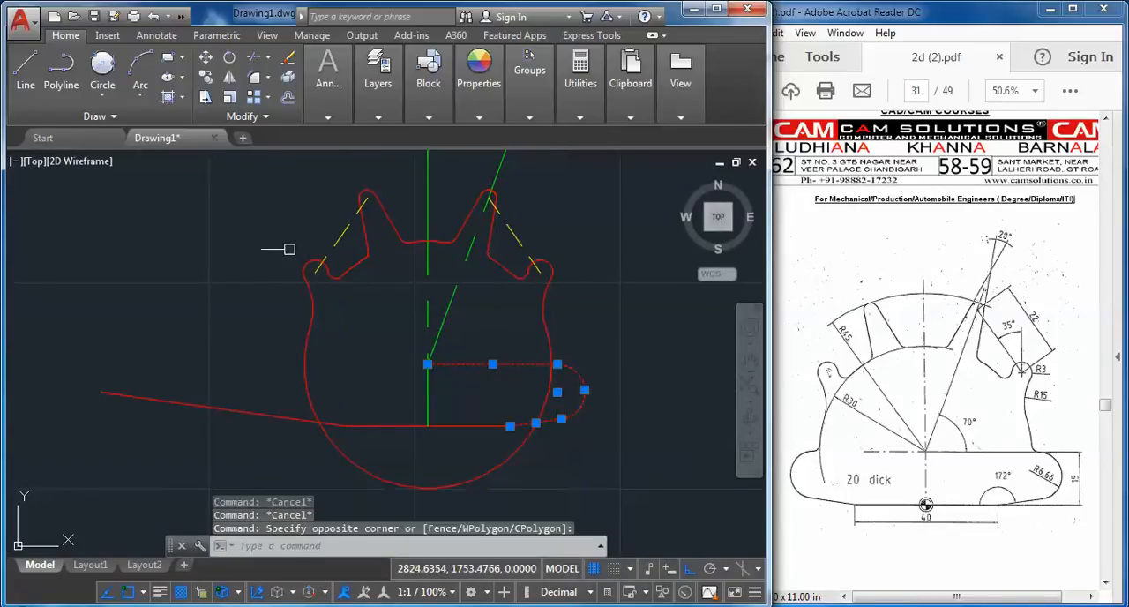
left_click(229, 78)
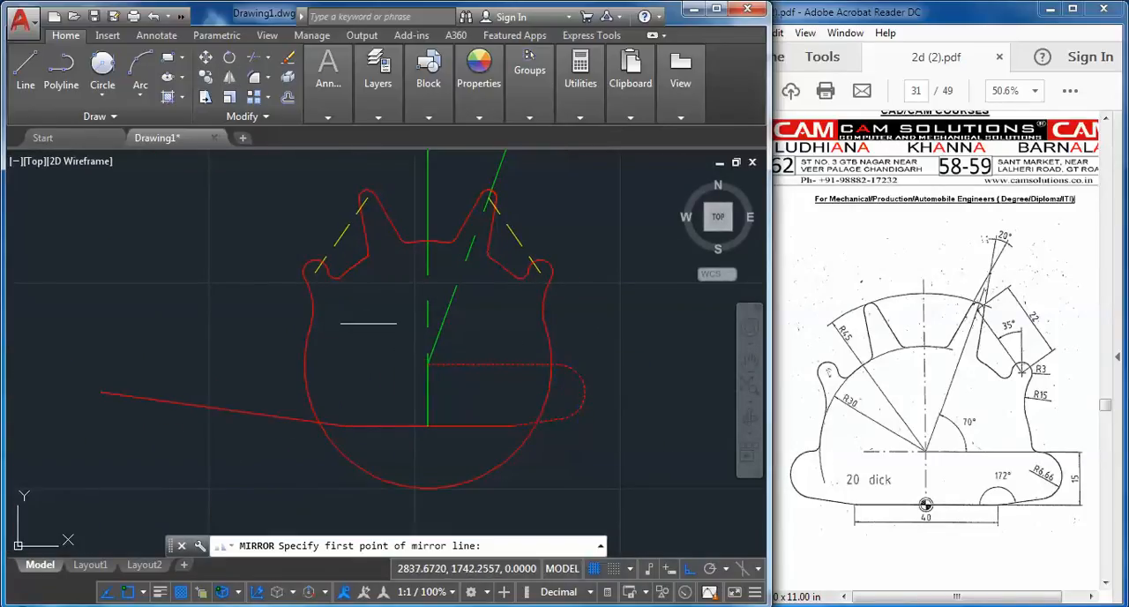
left_click(427, 426)
left_click(428, 371)
right_click(425, 362)
left_click(444, 374)
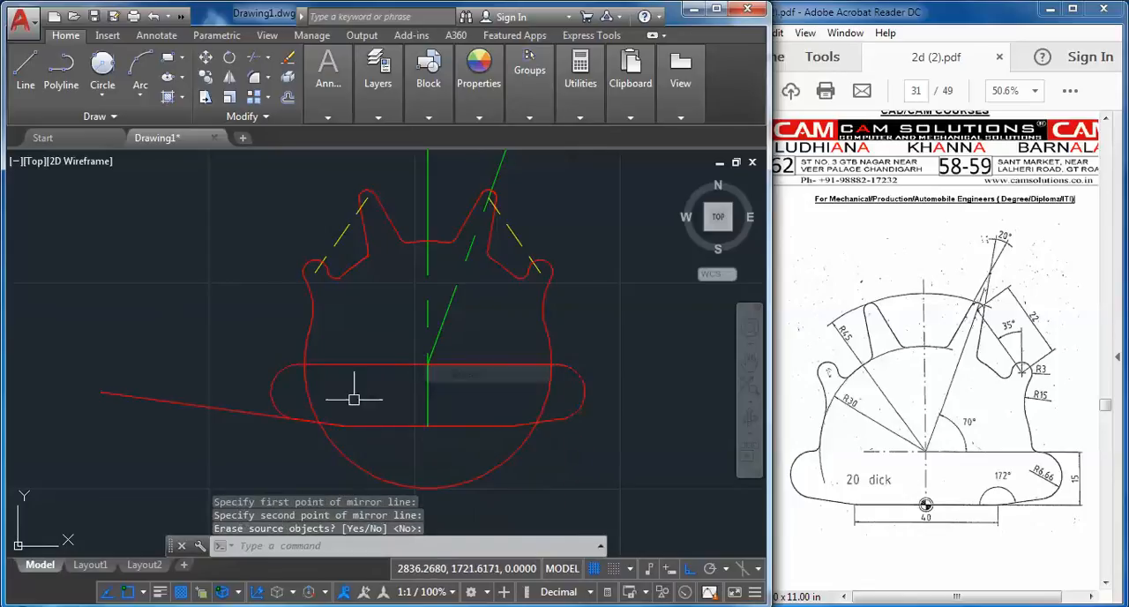
Erase the long slanted line extending beyond the base's left end
left_click(227, 424)
left_click(202, 379)
right_click(196, 361)
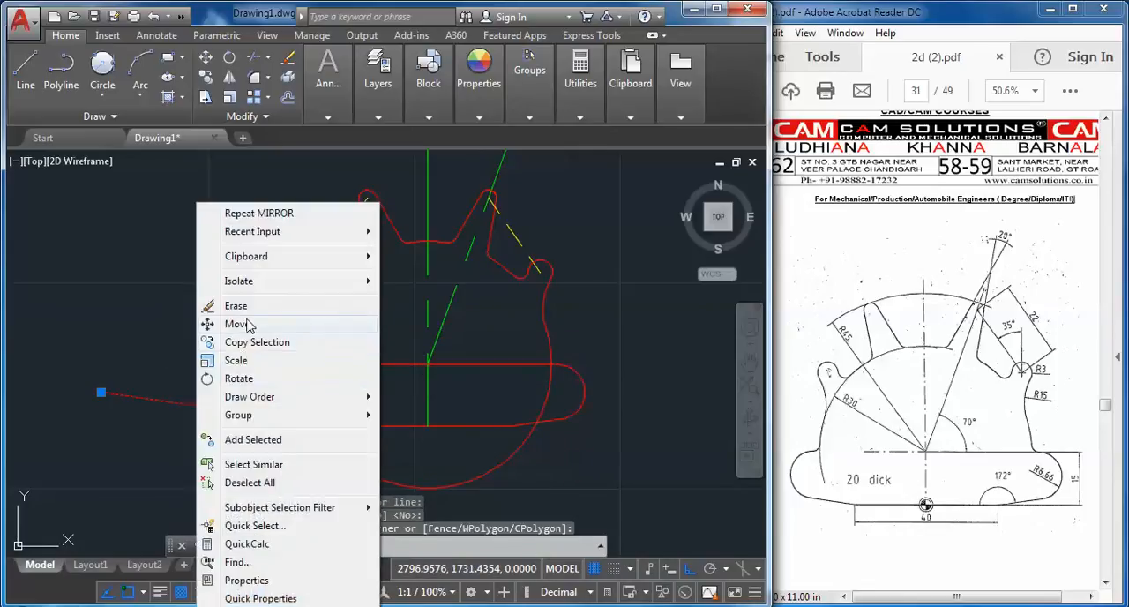
left_click(236, 306)
Trim the radius 30 circle below the base's top line and the base's top line between the body's sides
left_click(256, 60)
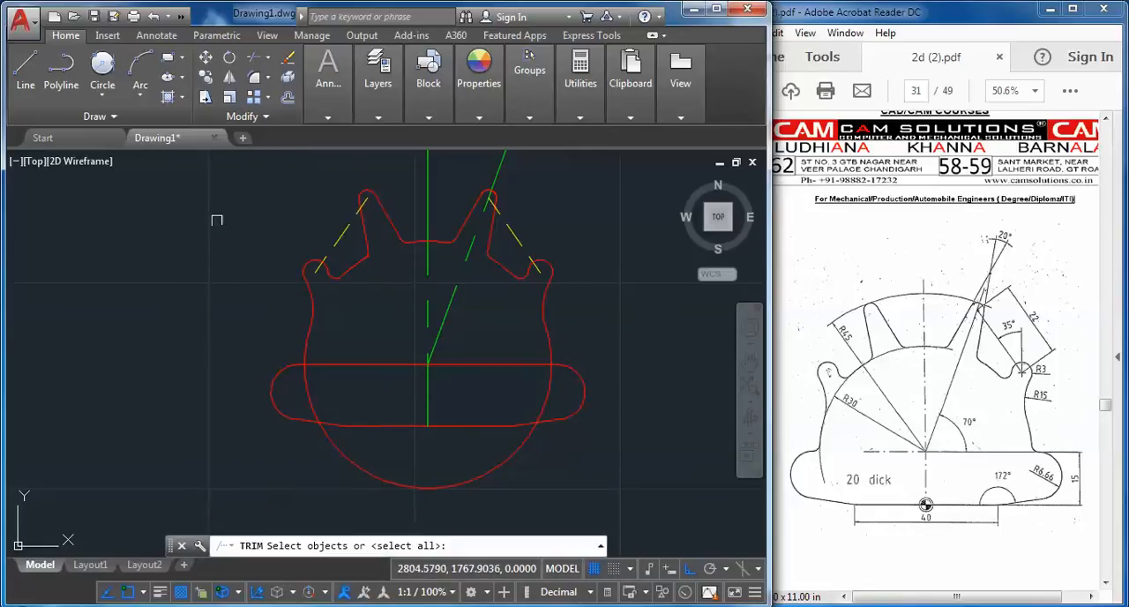
left_click(391, 484)
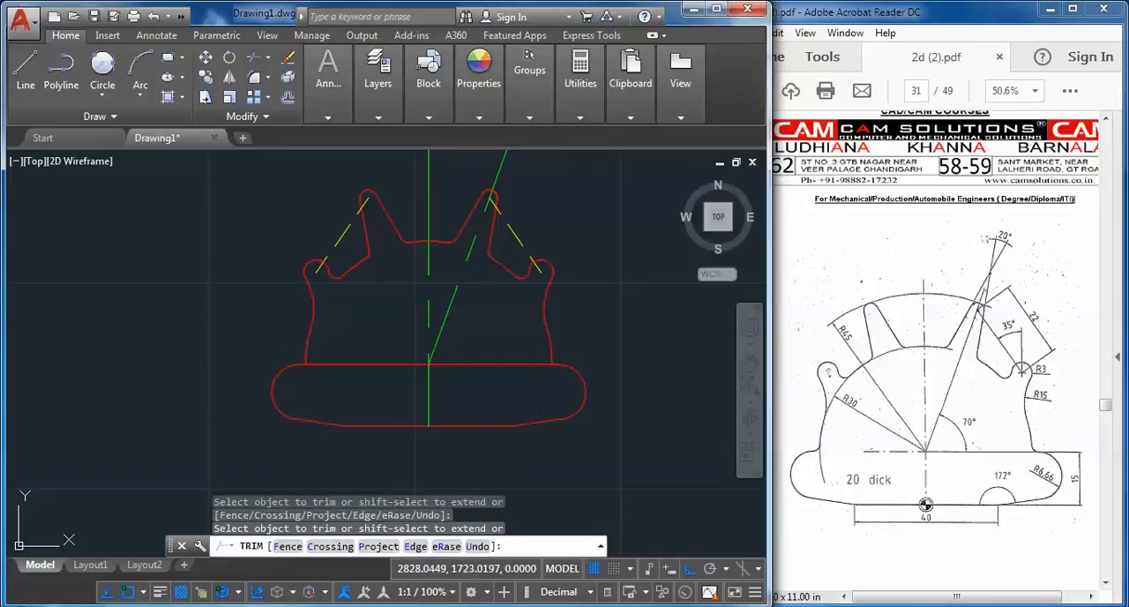
middle_click_drag(357, 367, 325, 397)
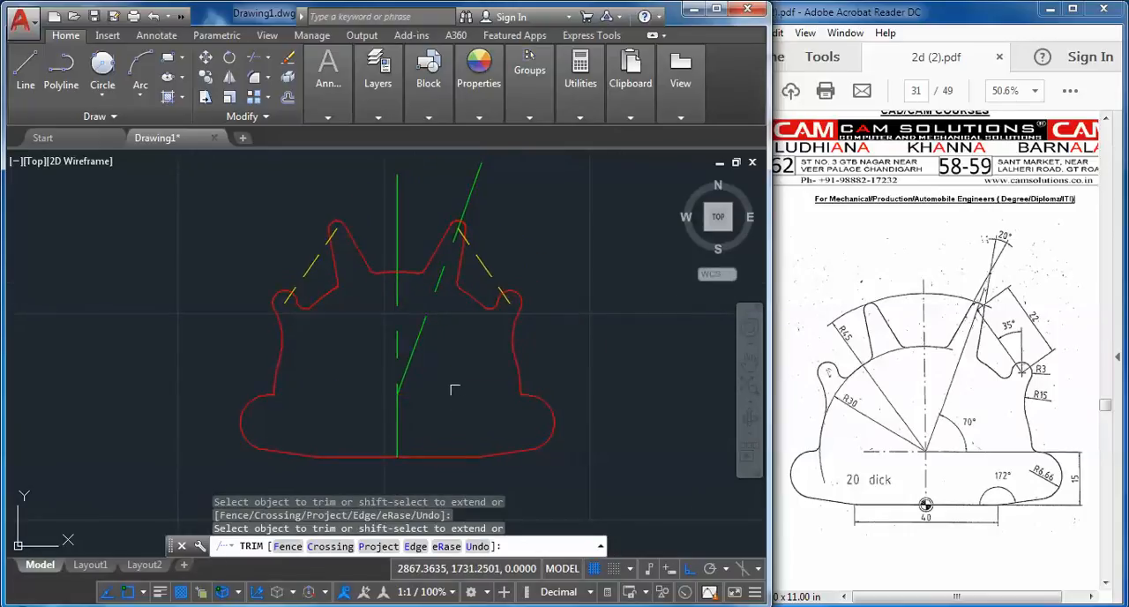
left_click(509, 338)
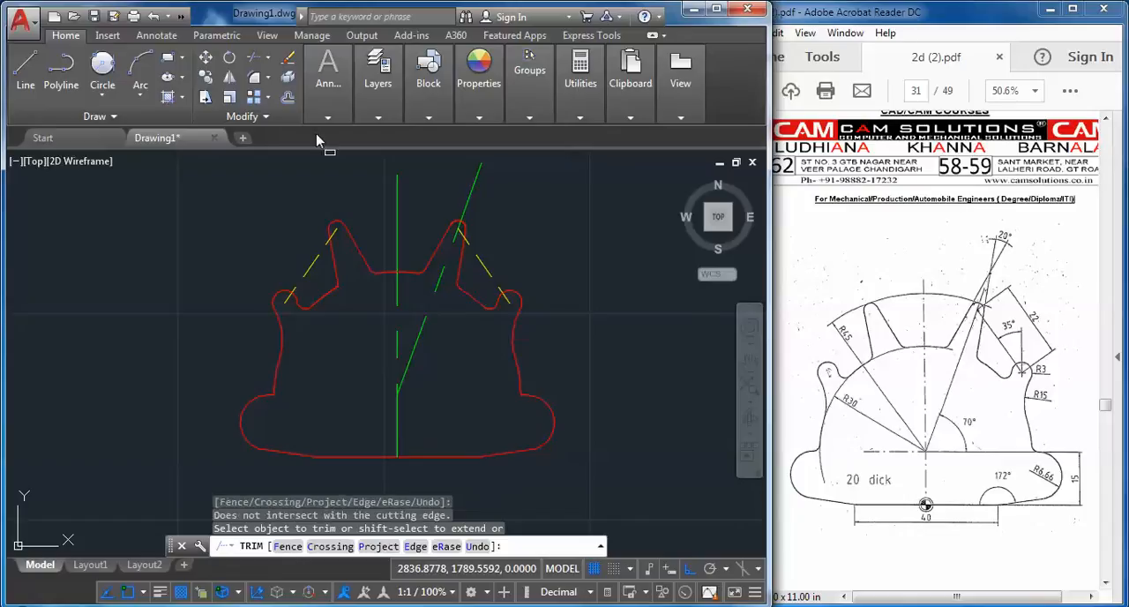
Fillet the left corner between the body's side and the base with radius 2
left_click(257, 78)
scroll(265, 406, "up", 5)
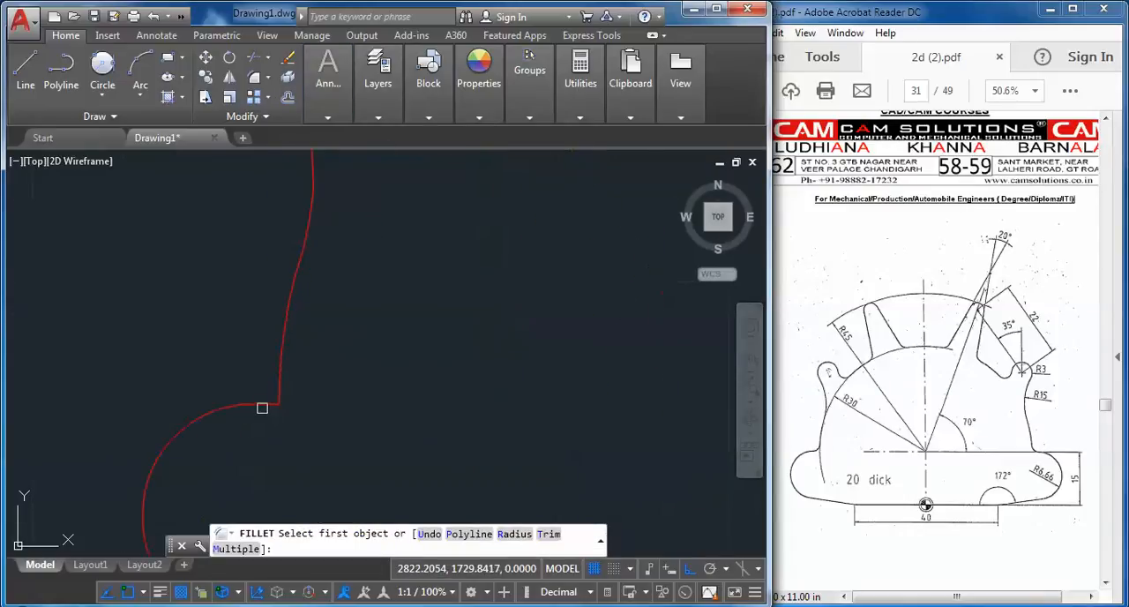
left_click(267, 401)
left_click(280, 372)
scroll(398, 410, "down", 5)
Fillet the right corner between the body's side arc and the base's rounded end with radius 2
middle_click_drag(418, 416, 43, 369)
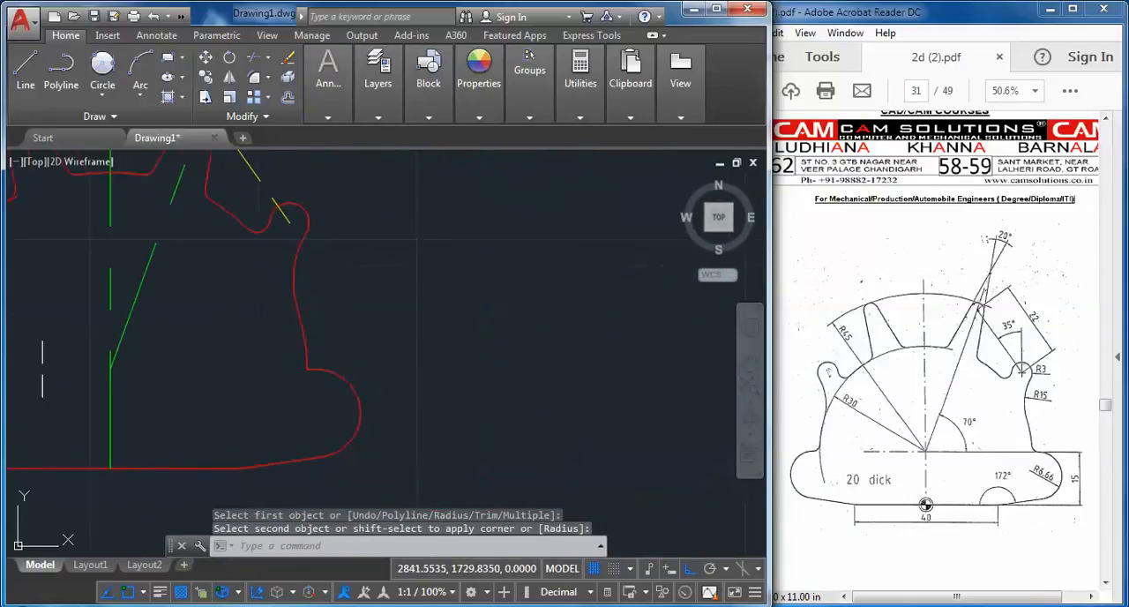
right_click(348, 313)
left_click(414, 16)
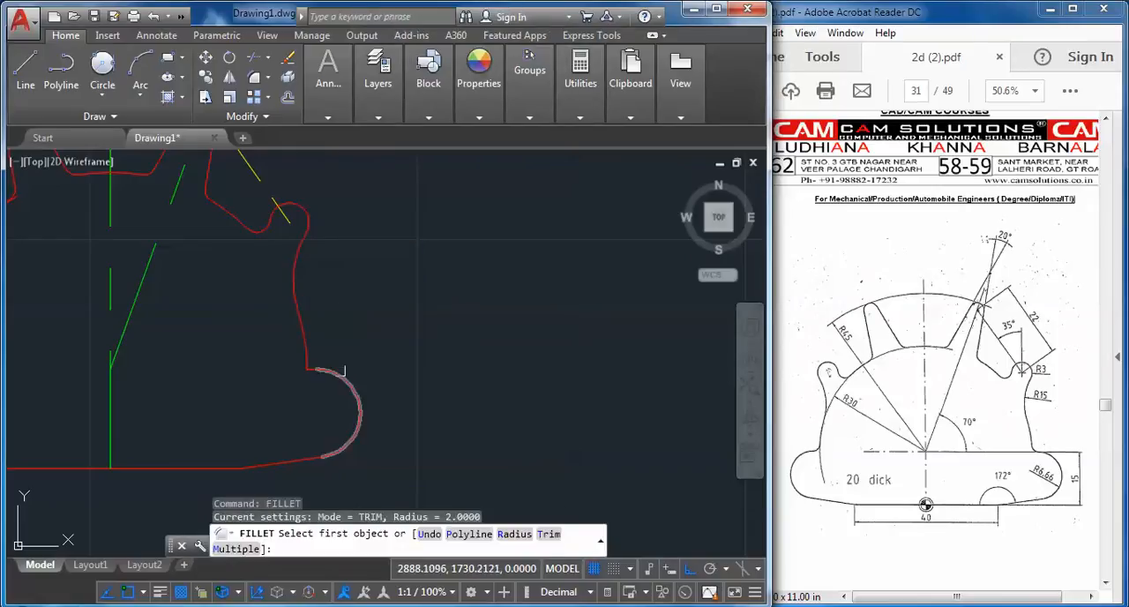
left_click(338, 371)
left_click(302, 335)
Select the short leftover line beside the fillet at the right corner of body and base
left_click(269, 355)
left_click(341, 380)
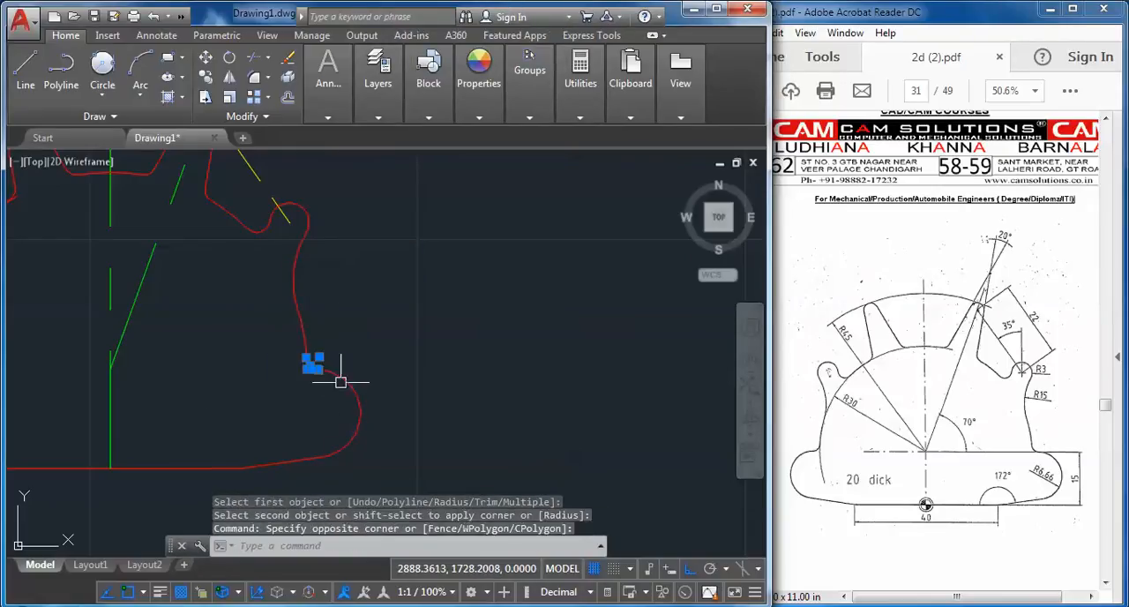
middle_click_drag(209, 406, 406, 422)
scroll(461, 384, "up", 6)
key("Escape")
key("Escape")
left_click(389, 375)
left_click(479, 412)
Erase the short leftover lines beside the fillets at the right and left corners of body and base
scroll(404, 421, "down", 4)
middle_click_drag(360, 418, 785, 351)
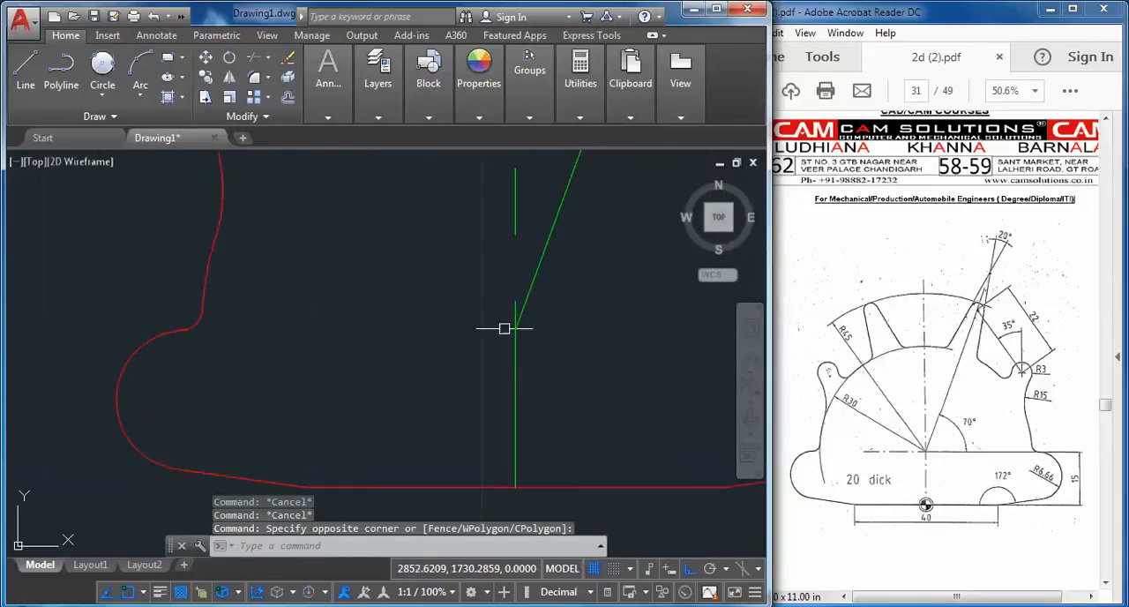
scroll(188, 320, "up", 3)
scroll(149, 337, "up", 5)
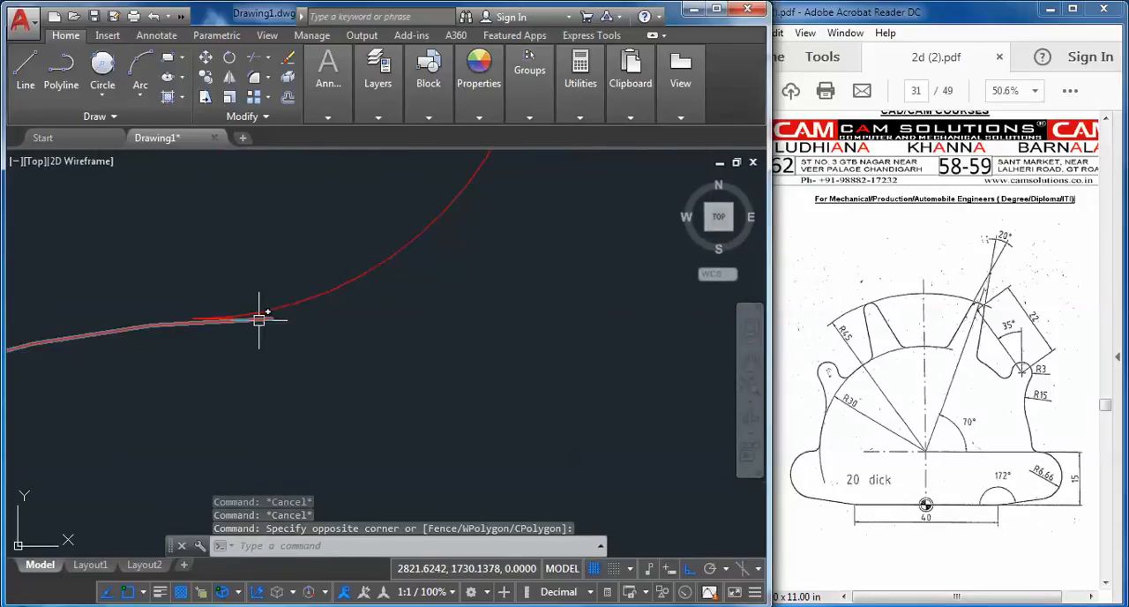
scroll(241, 309, "up", 5)
left_click(256, 276)
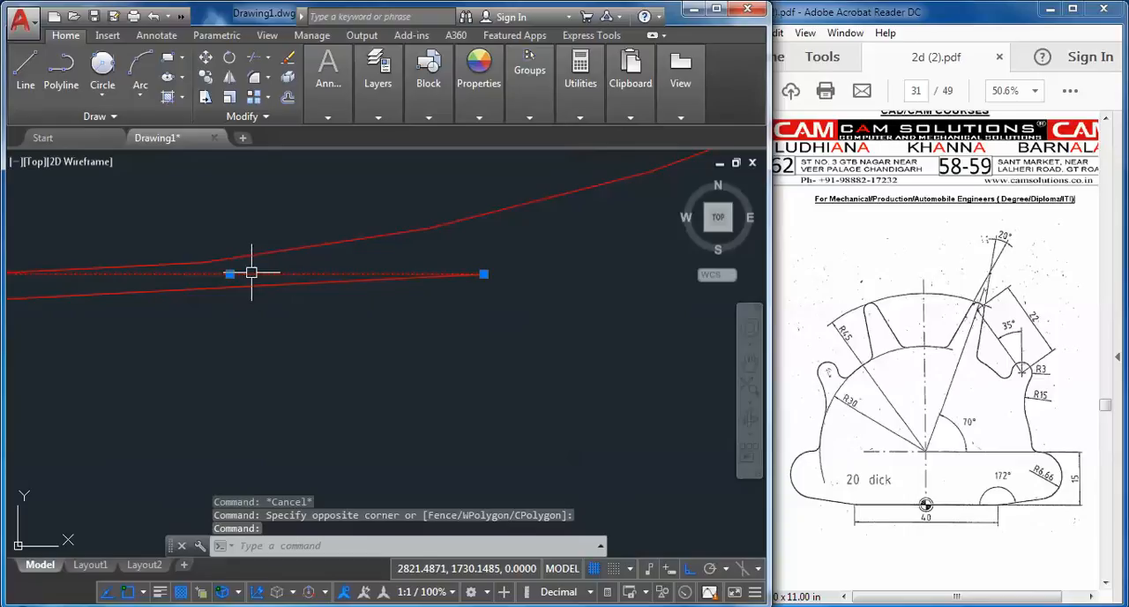
key("Delete")
scroll(296, 303, "down", 2)
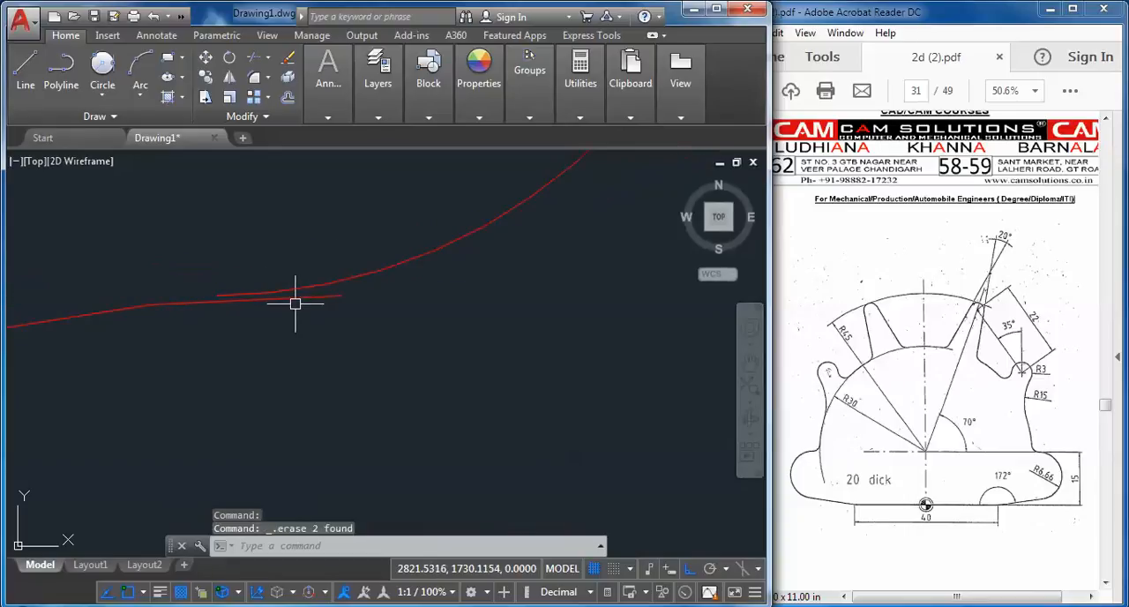
left_click(257, 56)
left_click(303, 294)
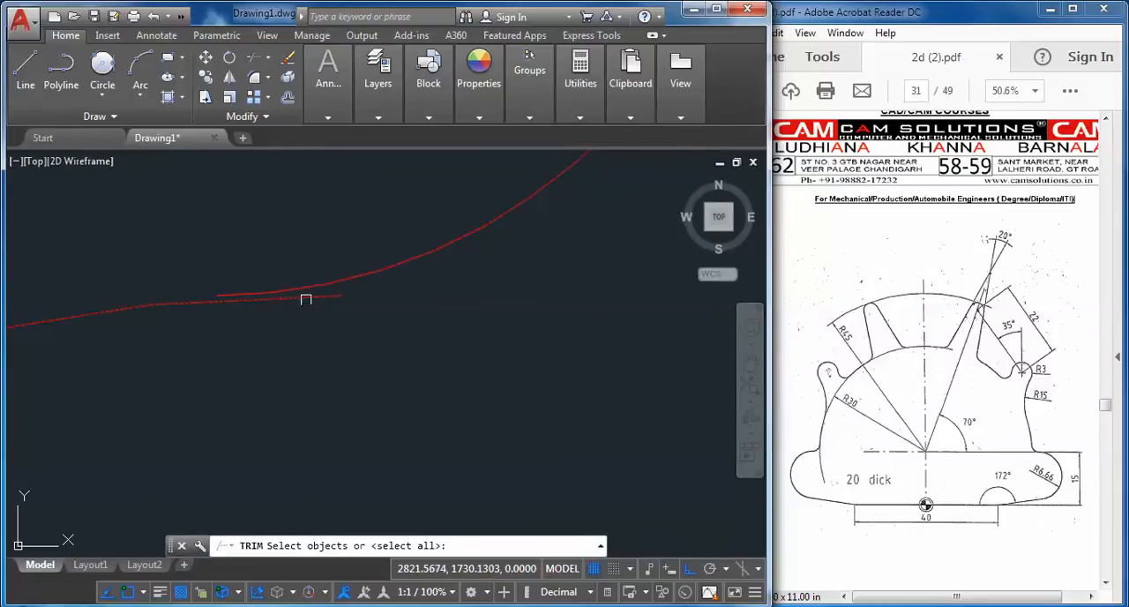
key("Escape")
key("Escape")
Erase the left corner's fillet arc and fillet the body's side to the base's rounded end again
left_click(290, 288)
right_click(320, 328)
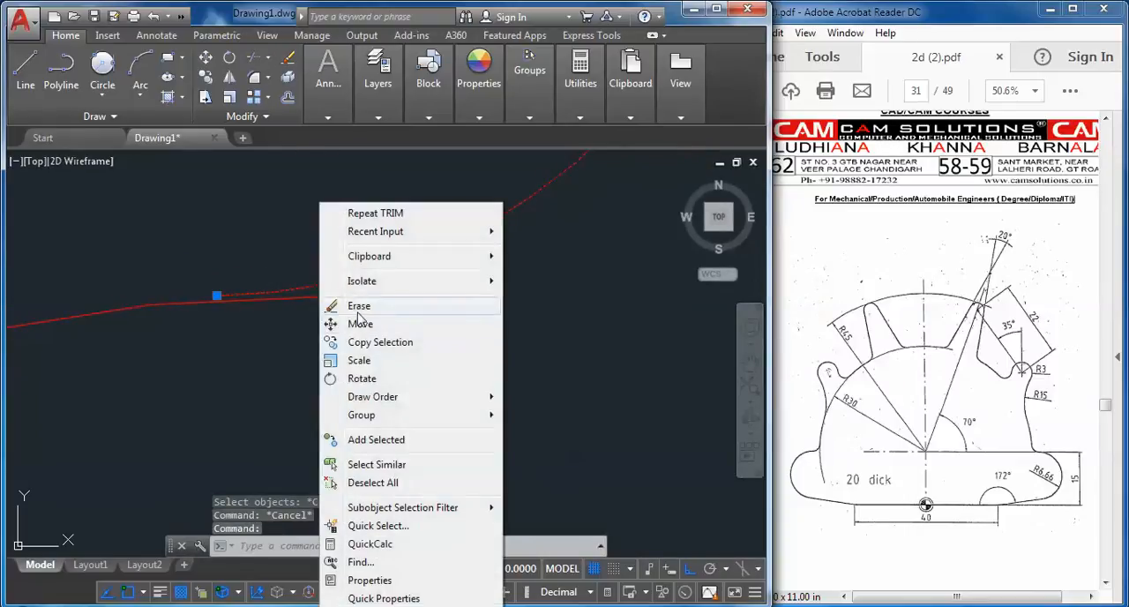
left_click(357, 306)
scroll(369, 362, "down", 2)
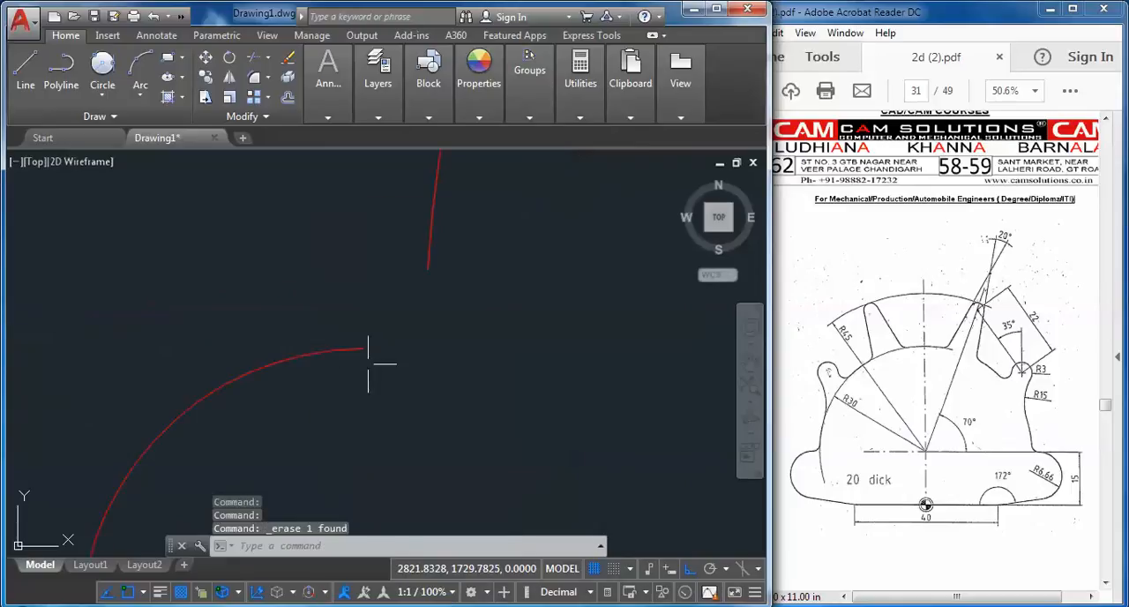
left_click(252, 78)
left_click(317, 349)
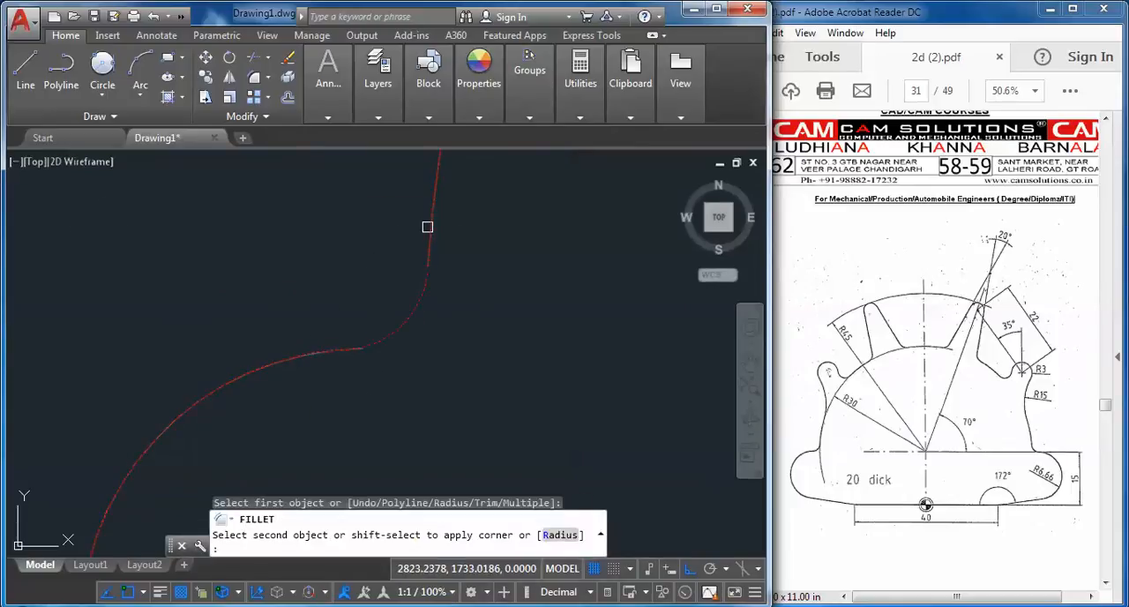
key("Escape")
scroll(418, 330, "down", 5)
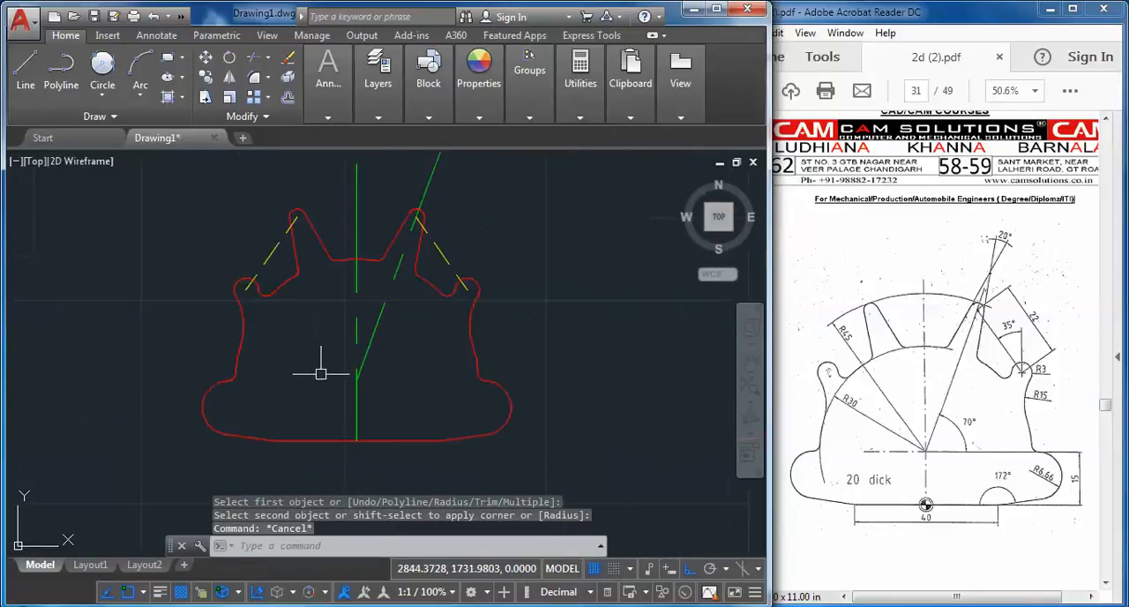
Set the linetype scale of the profile's vertical centre line to 0.25
mouse_move(320, 373)
middle_mouse_down()
mouse_move(337, 390)
mouse_move(360, 360)
middle_mouse_up()
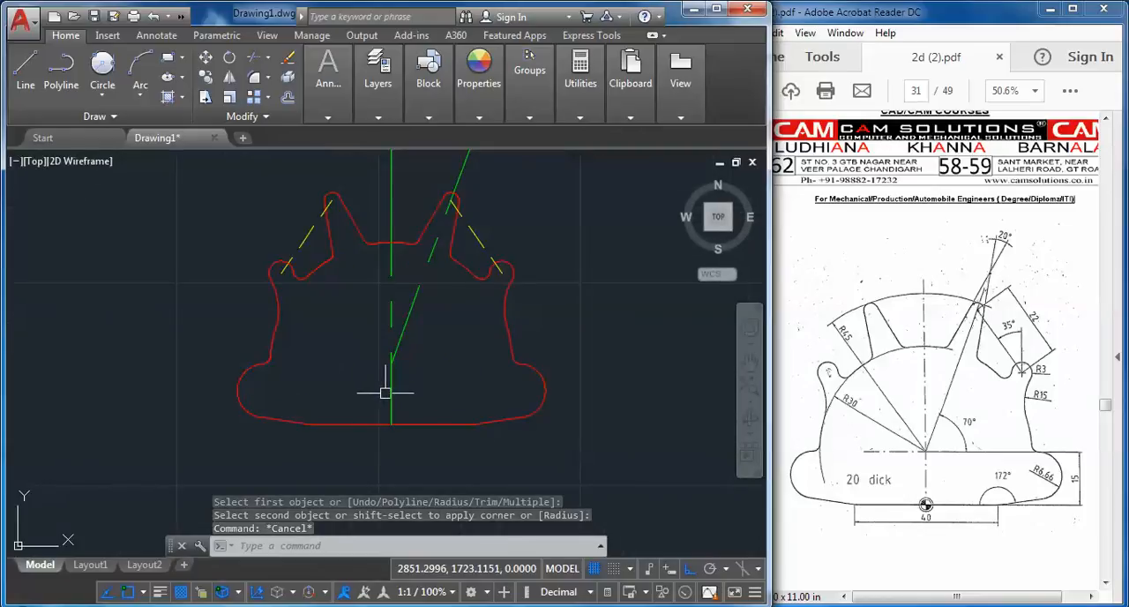
left_click(391, 388)
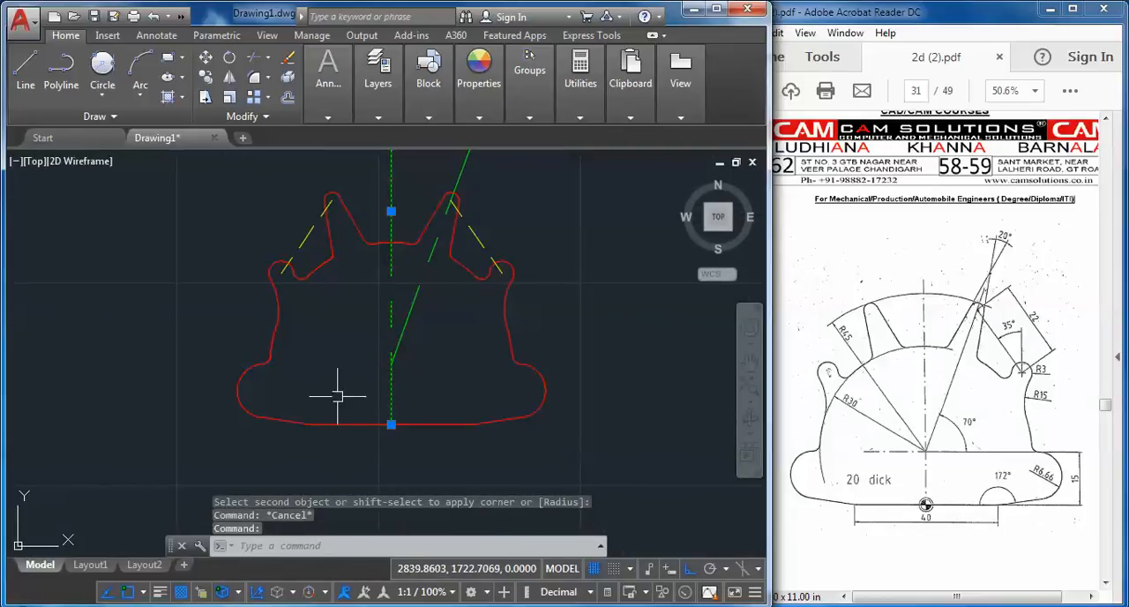
right_click(305, 371)
left_click(357, 576)
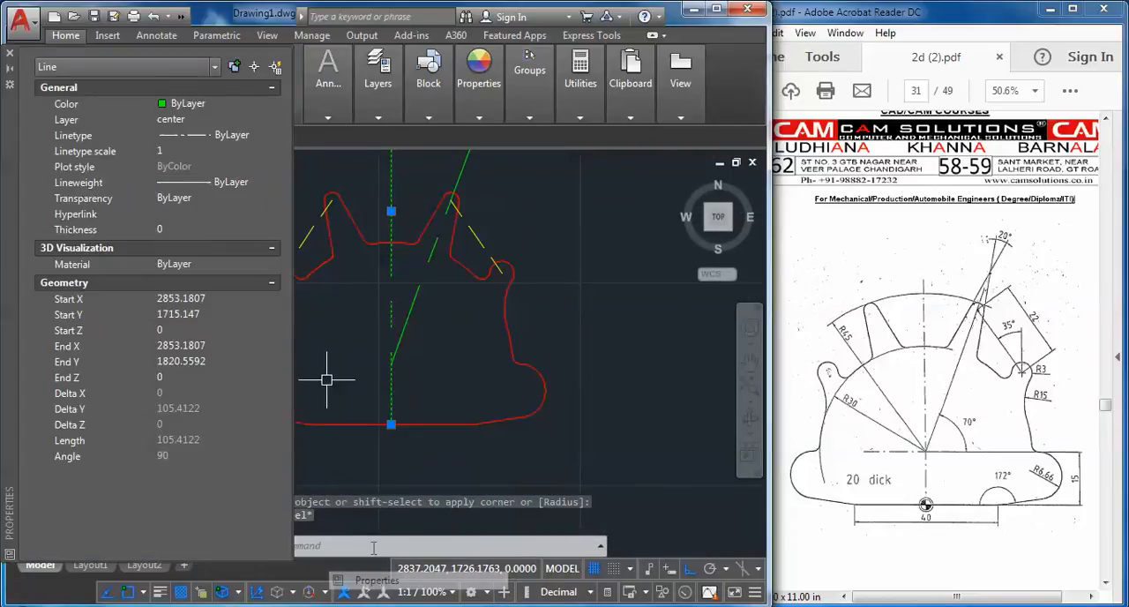
left_click(188, 157)
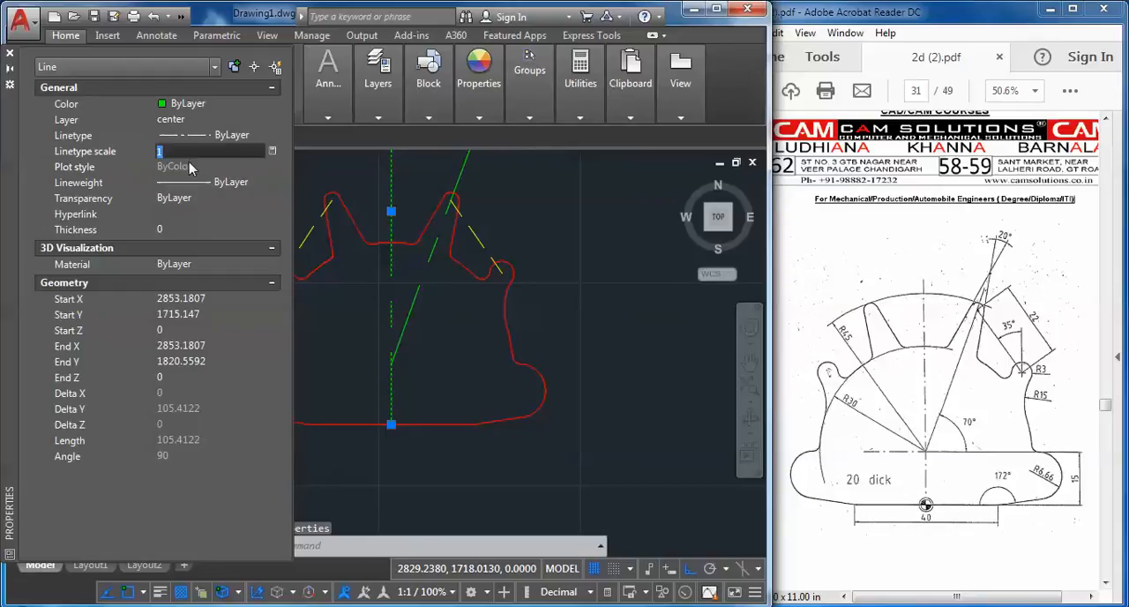
type(".25")
key("Return")
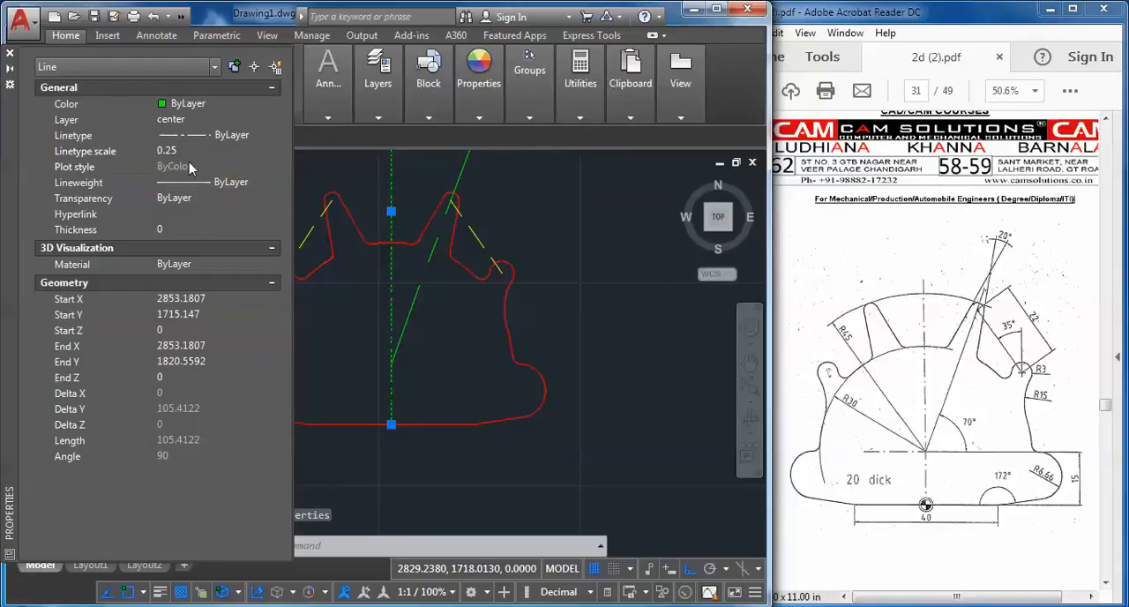
left_click(10, 53)
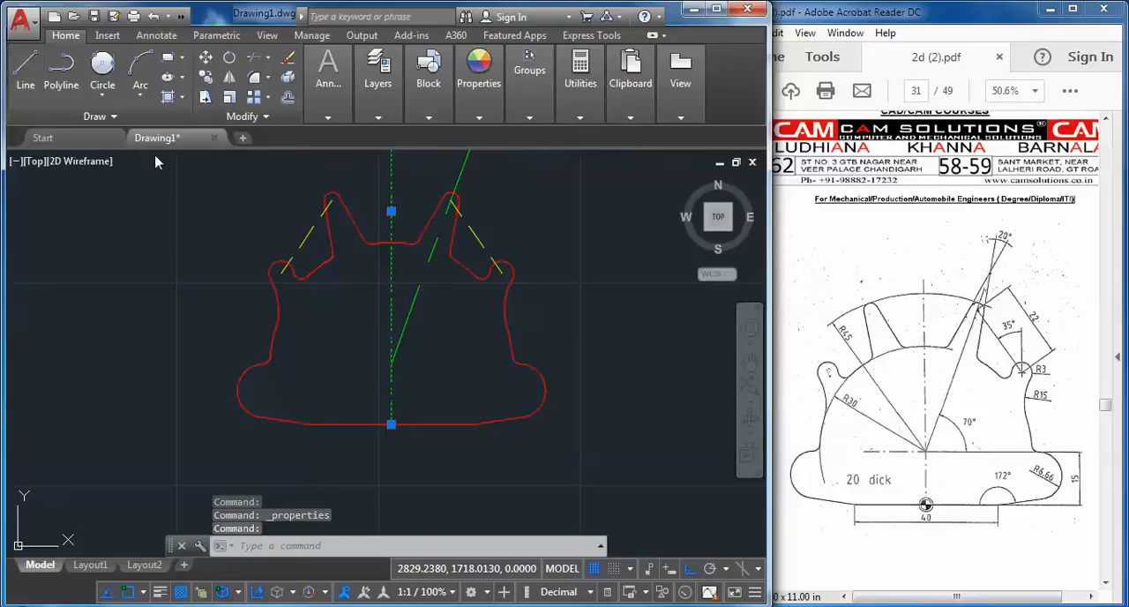
key("Escape")
Match the vertical centre line's properties onto the inclined green centre line
left_click(458, 91)
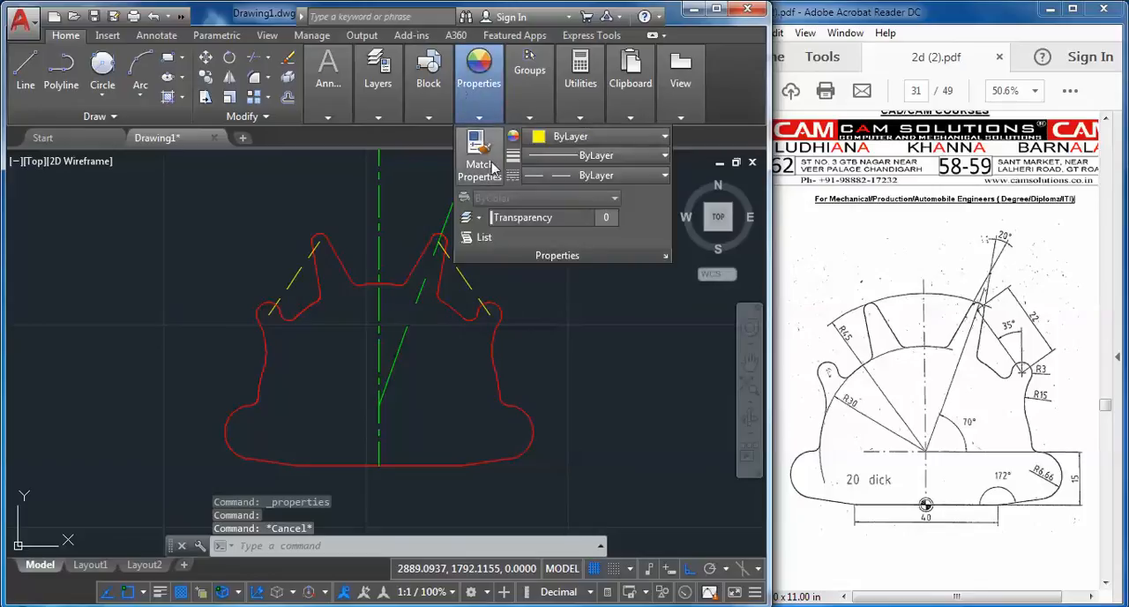
left_click(493, 171)
left_click(396, 341)
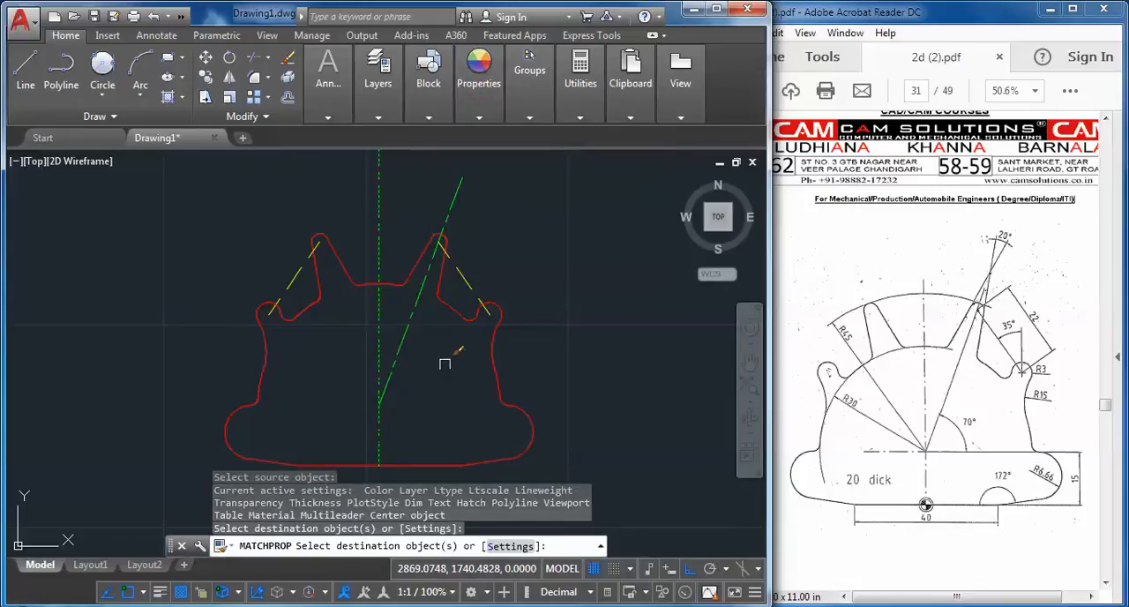
key("Escape")
key("Escape")
Set the linetype scale of the yellow hidden line on the profile's right side to 0.25
left_click(467, 286)
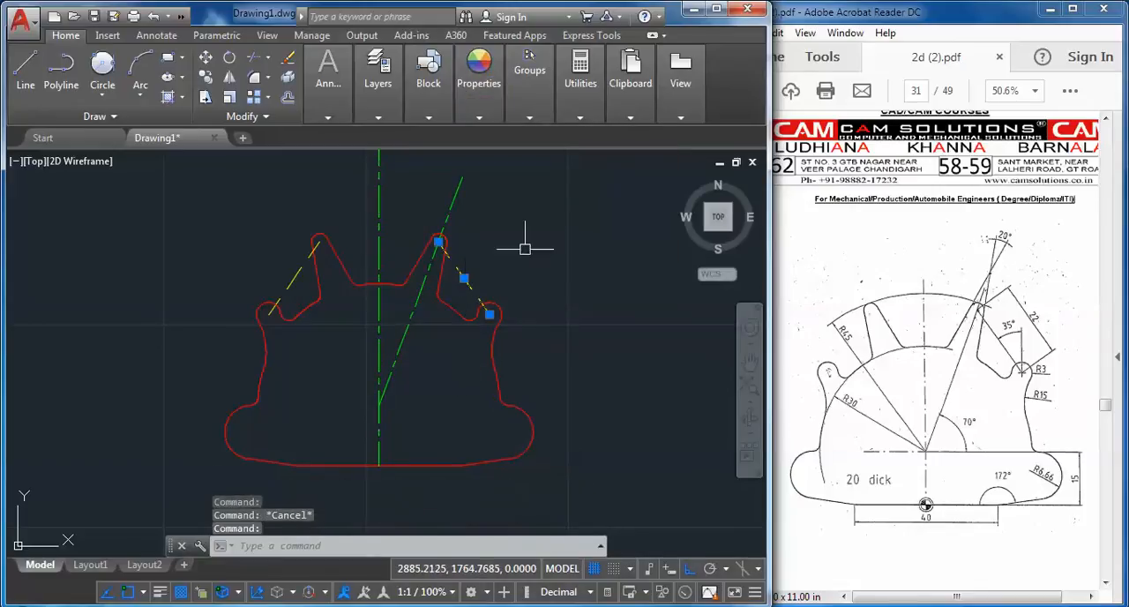
right_click(532, 231)
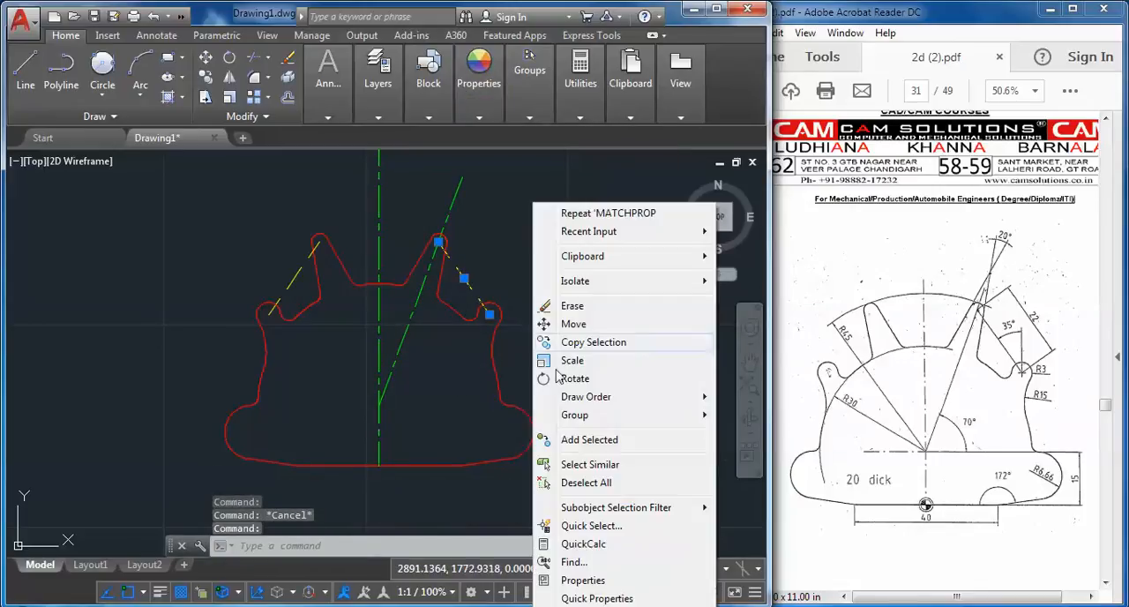
left_click(582, 581)
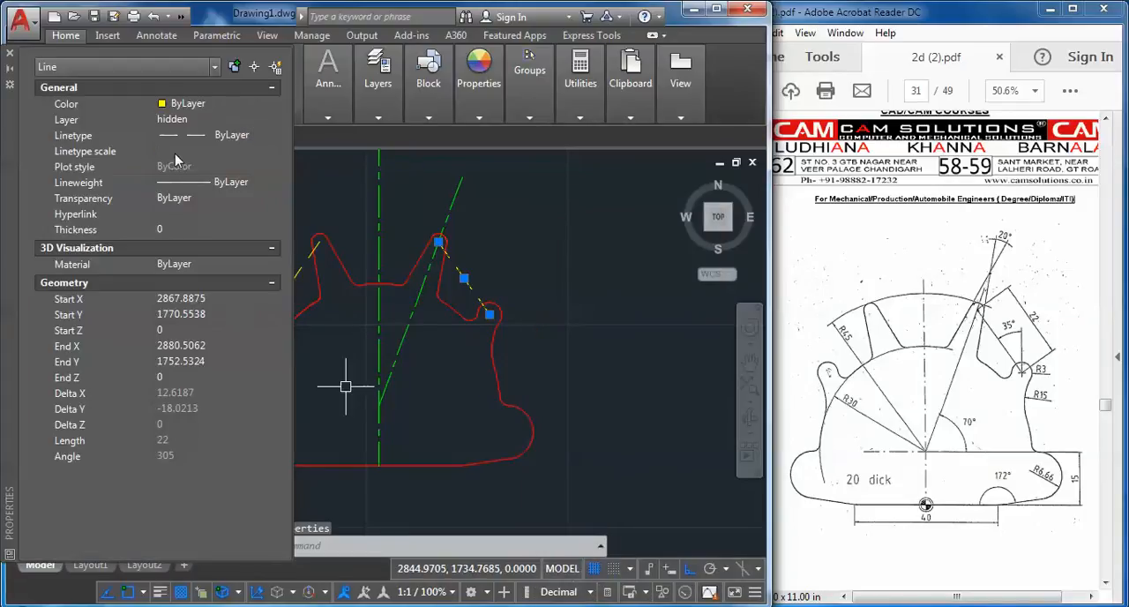
left_click(175, 151)
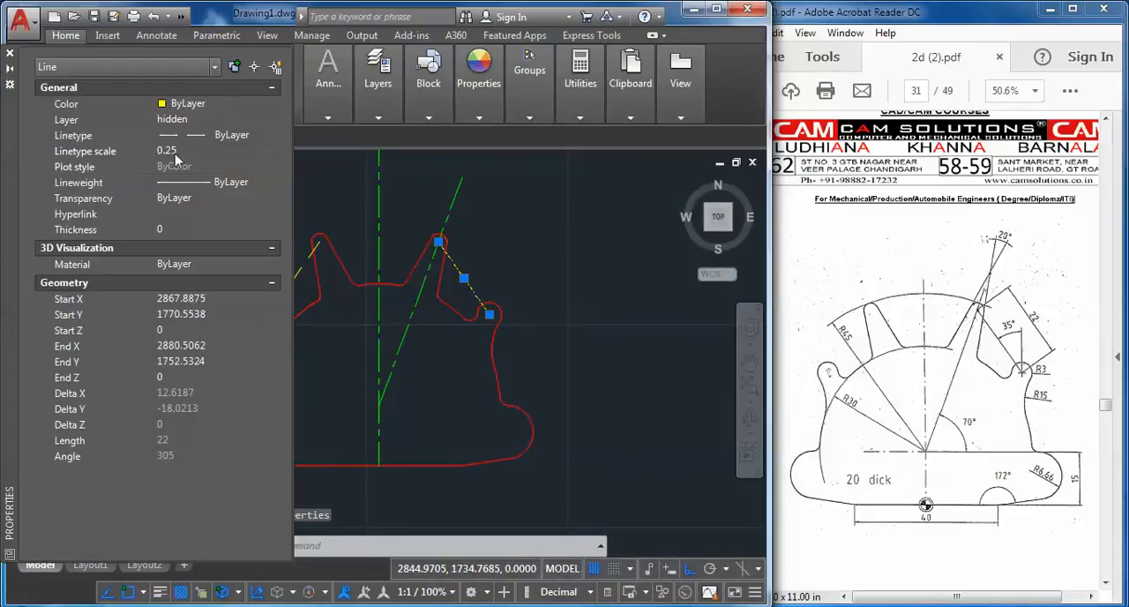
left_click(9, 54)
key("Escape")
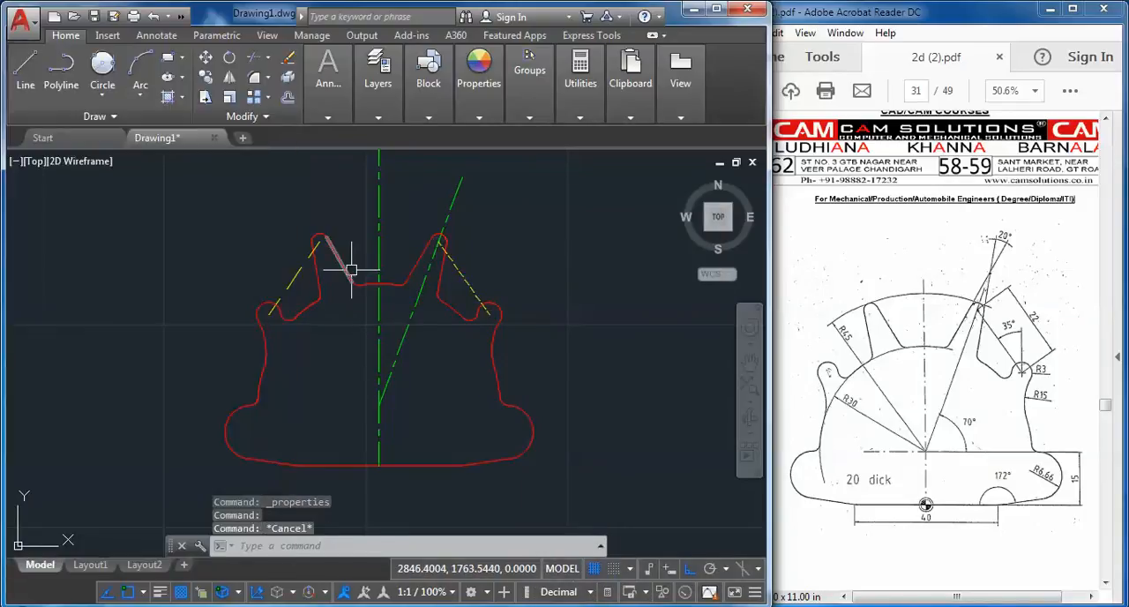
Match the right yellow hidden line's properties onto the left yellow hidden line
mouse_move(491, 121)
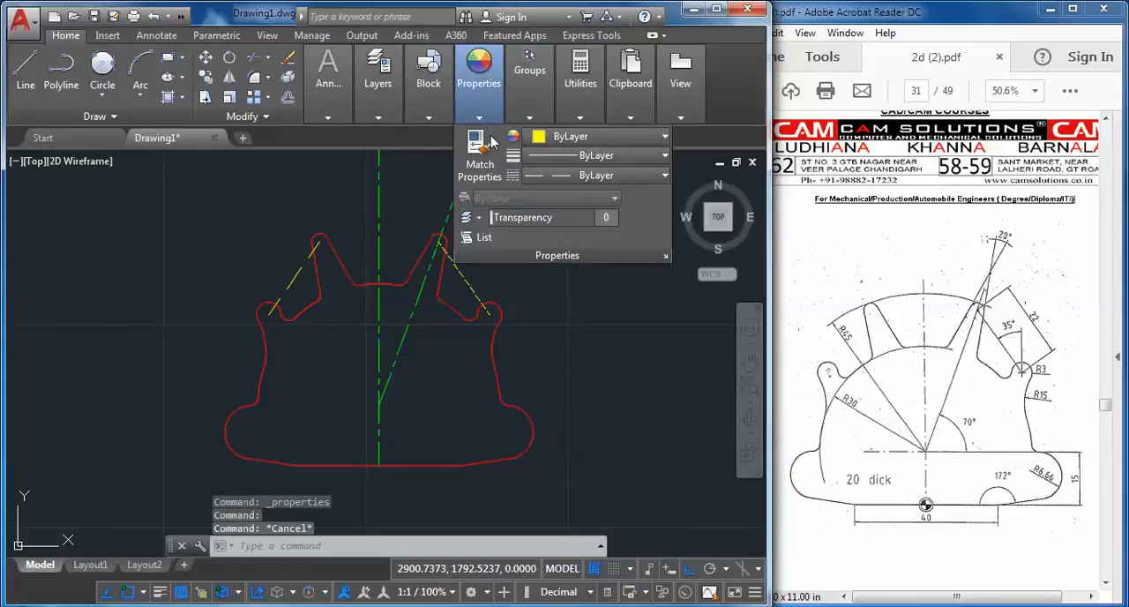
left_click(479, 157)
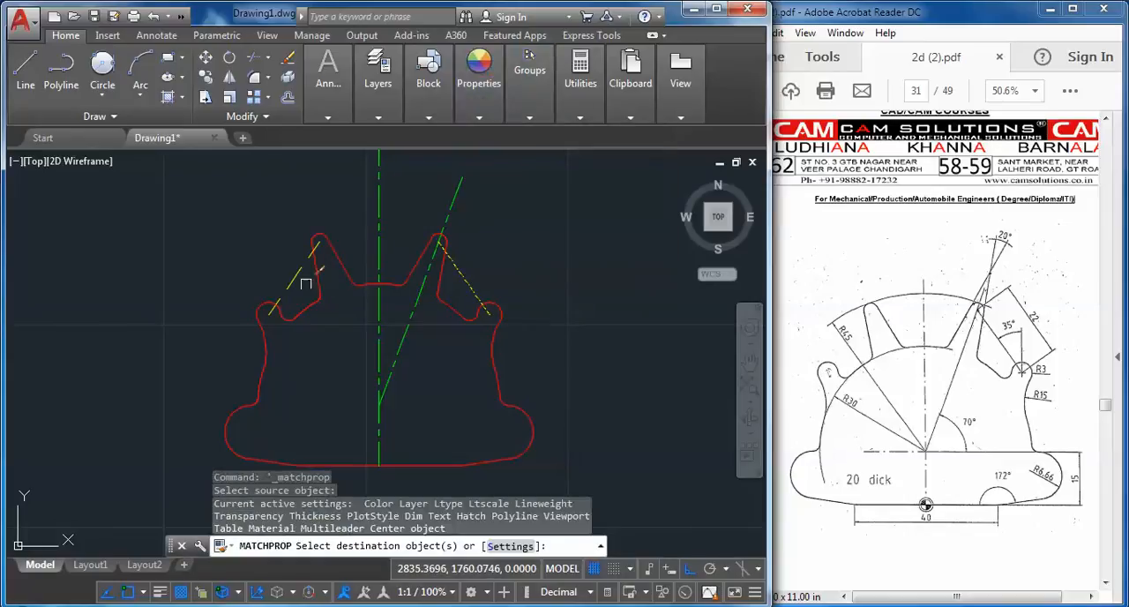
left_click(296, 282)
right_click(285, 215)
left_click(311, 229)
Scale the sheet border with its title block by 0.25 about the border's outer lower-right corner
scroll(393, 287, "down", 4)
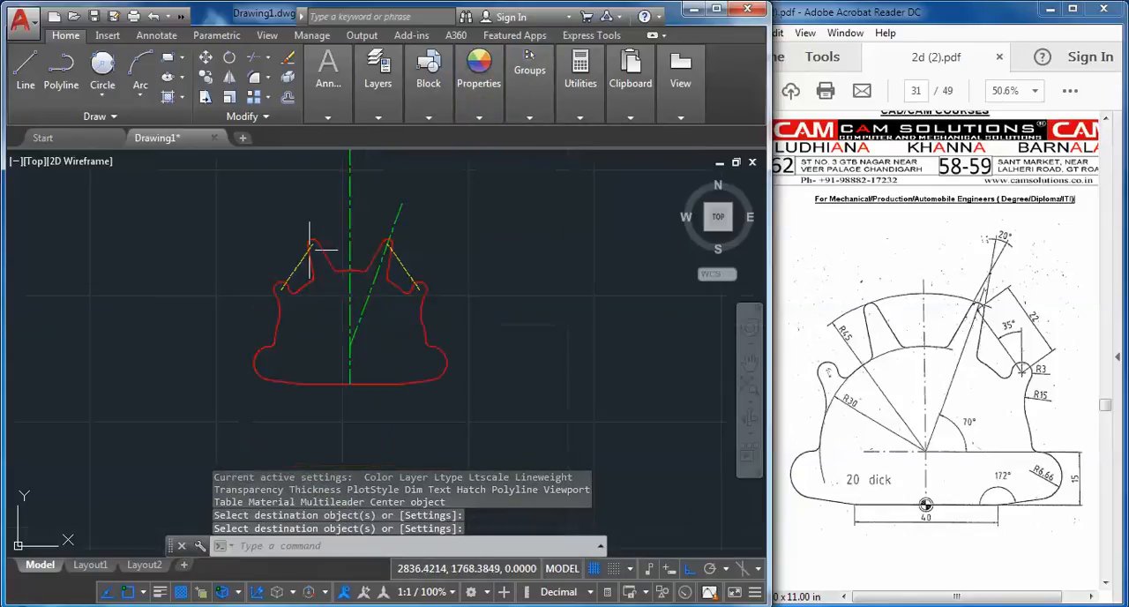
middle_click_drag(394, 287, 282, 275)
scroll(285, 275, "down", 2)
middle_click_drag(314, 323, 361, 380)
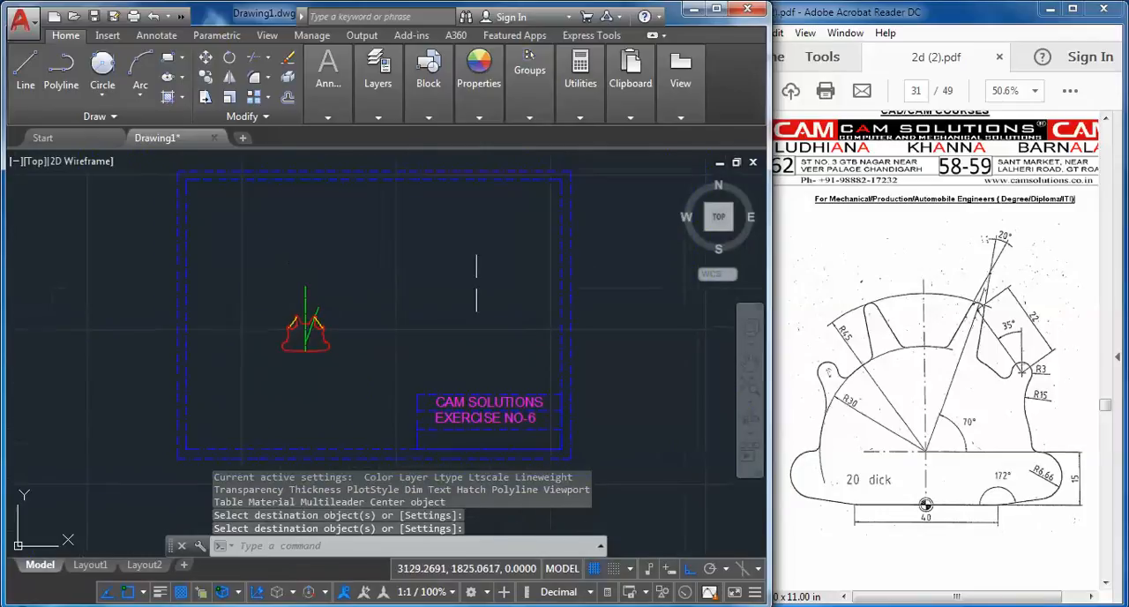
middle_click_drag(306, 345, 308, 328)
left_click(229, 97)
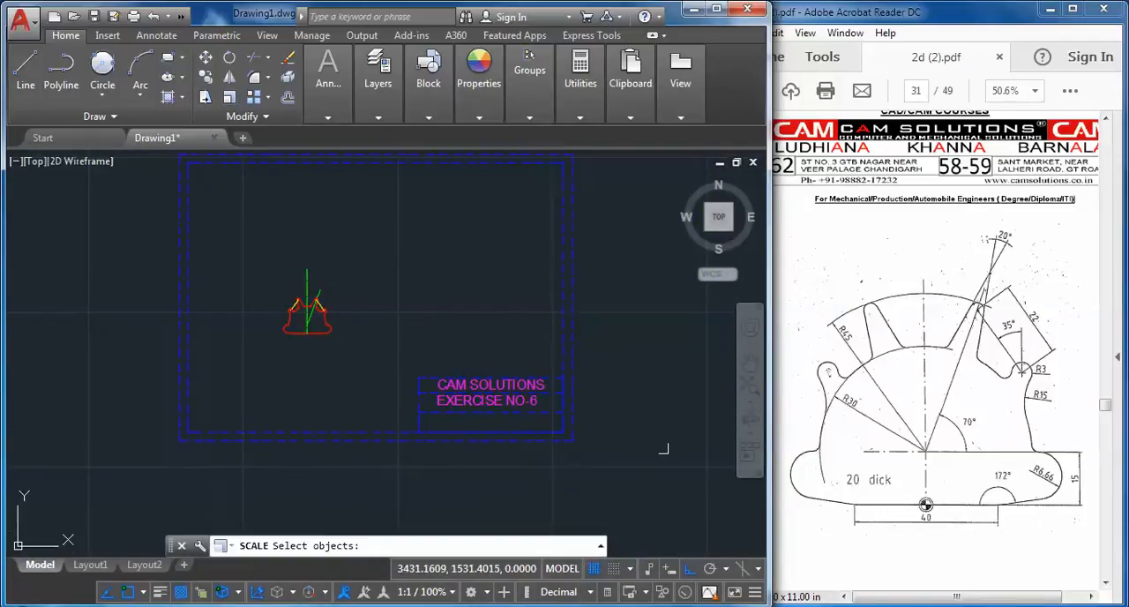
left_click(654, 492)
left_click(395, 354)
key("Return")
left_click(572, 440)
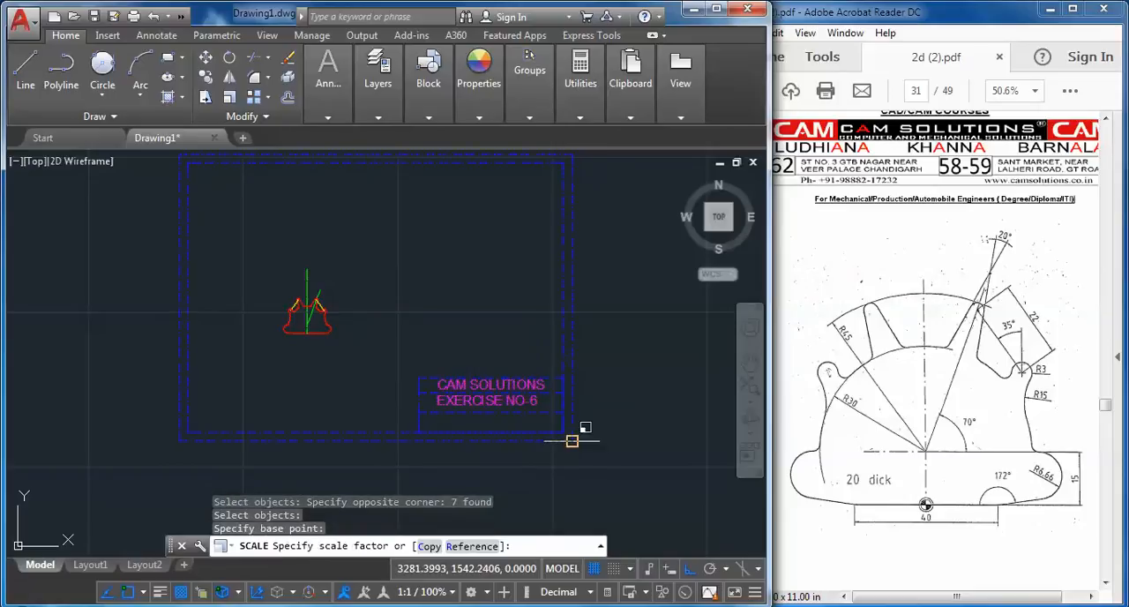
type(".25")
key("Return")
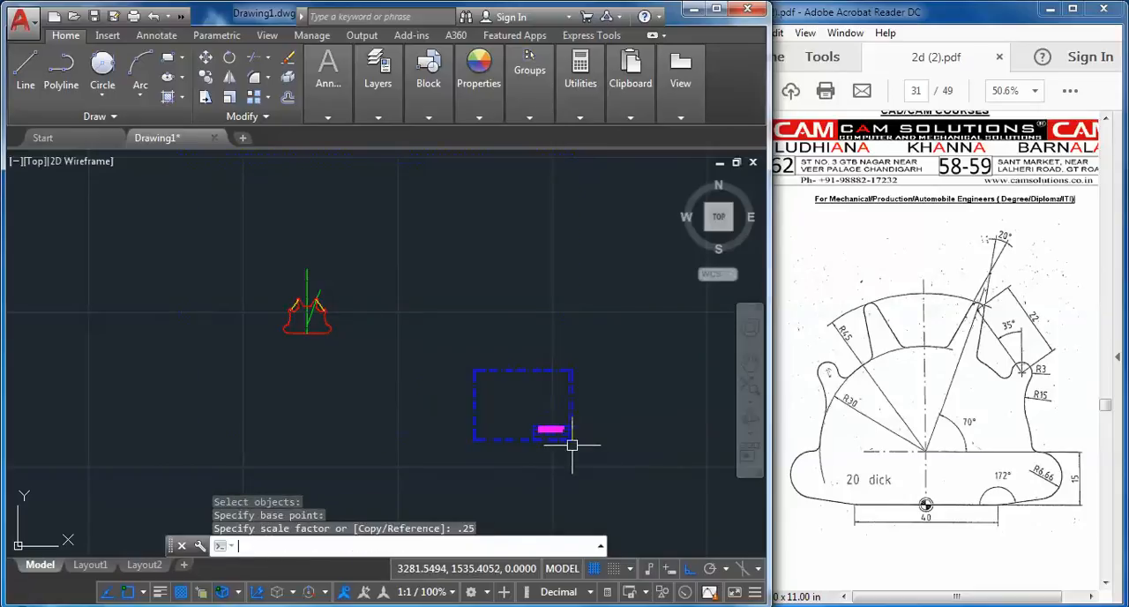
Move the scaled border and title block freely, with Ortho off, so that they frame the plate profile
left_click(640, 460)
left_click(455, 351)
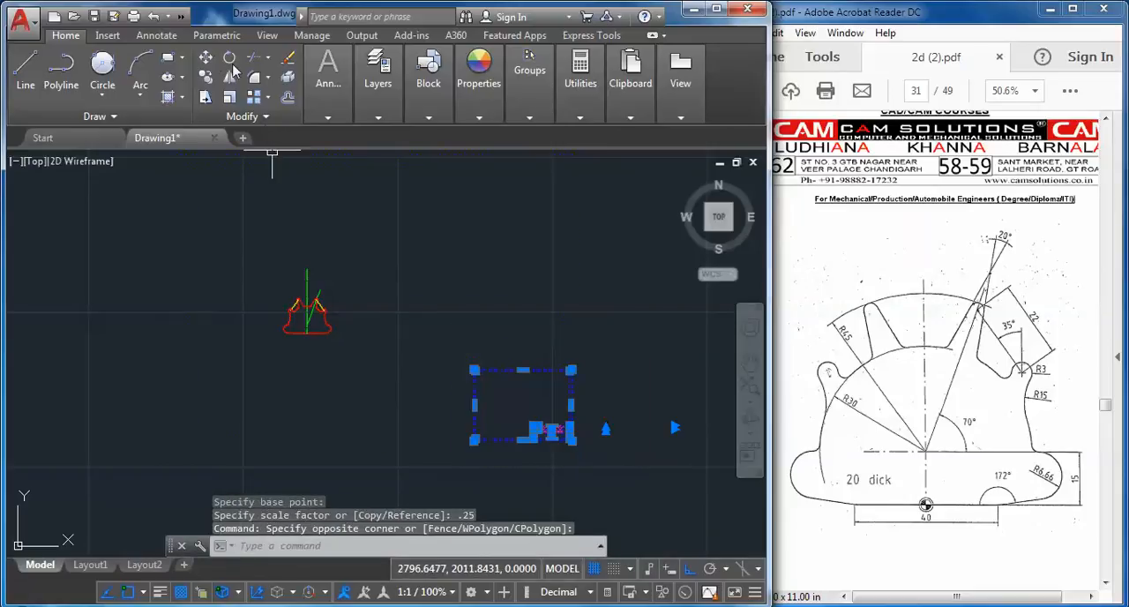
left_click(206, 58)
left_click(571, 440)
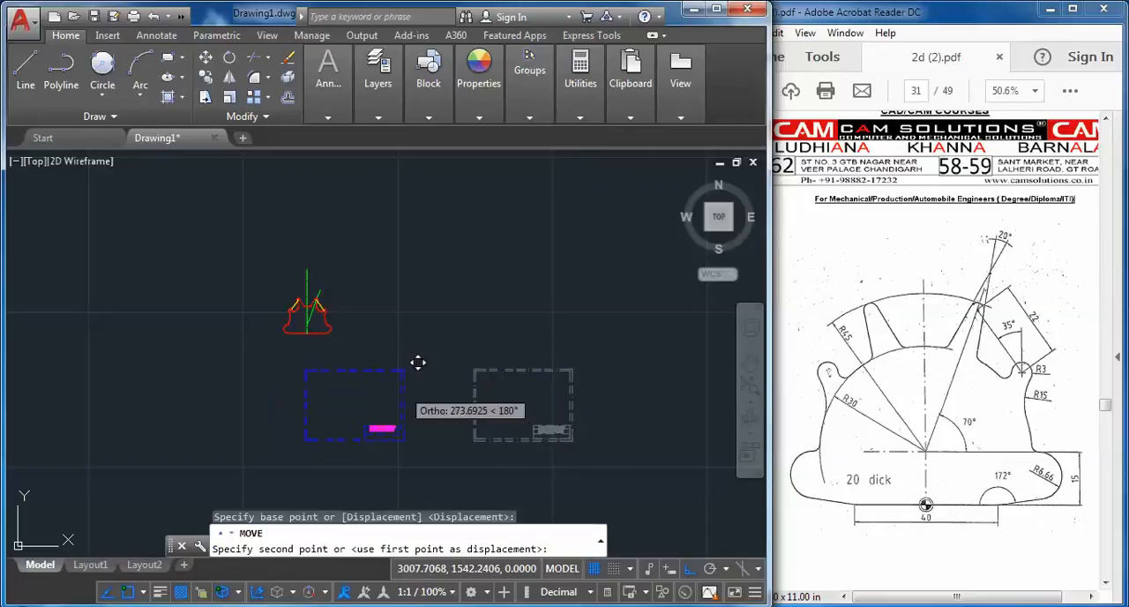
scroll(388, 353, "up", 2)
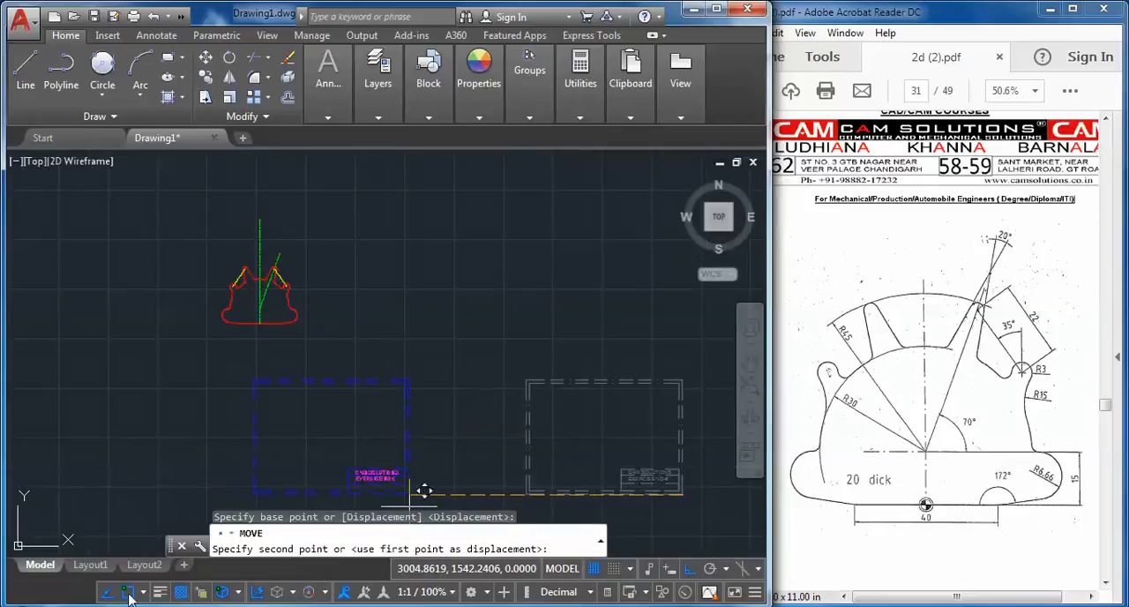
left_click(689, 572)
scroll(357, 361, "up", 4)
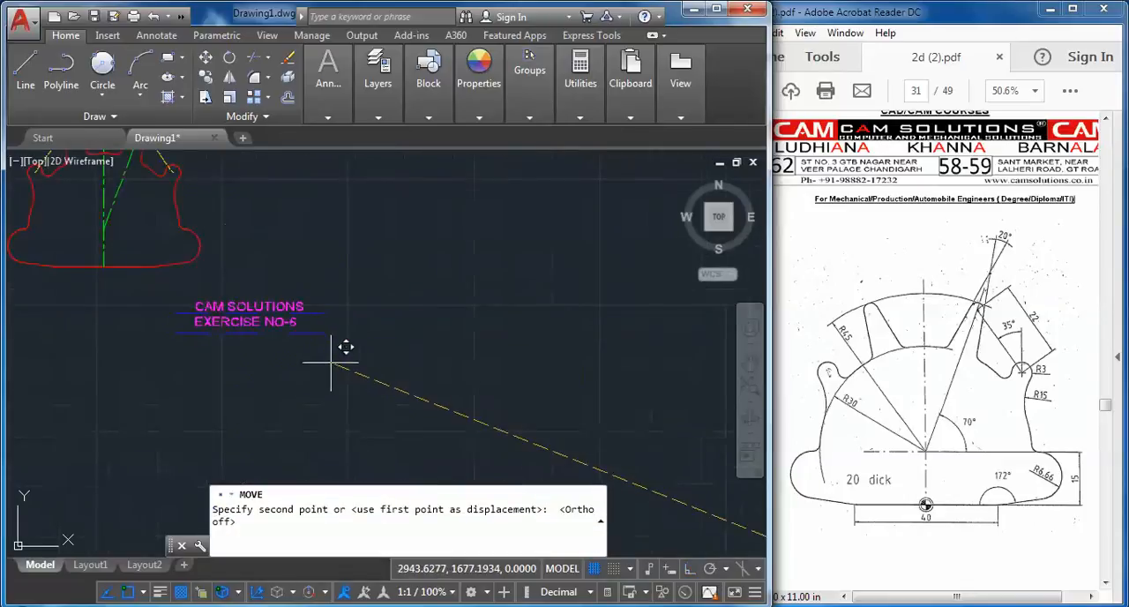
middle_click_drag(254, 275, 550, 420)
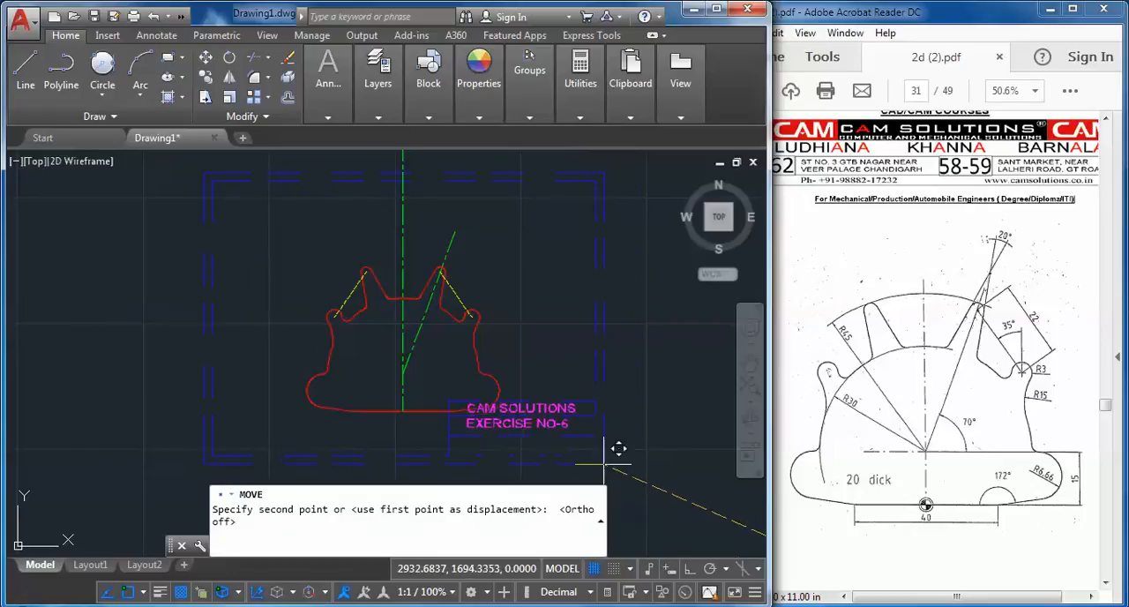
left_click(631, 484)
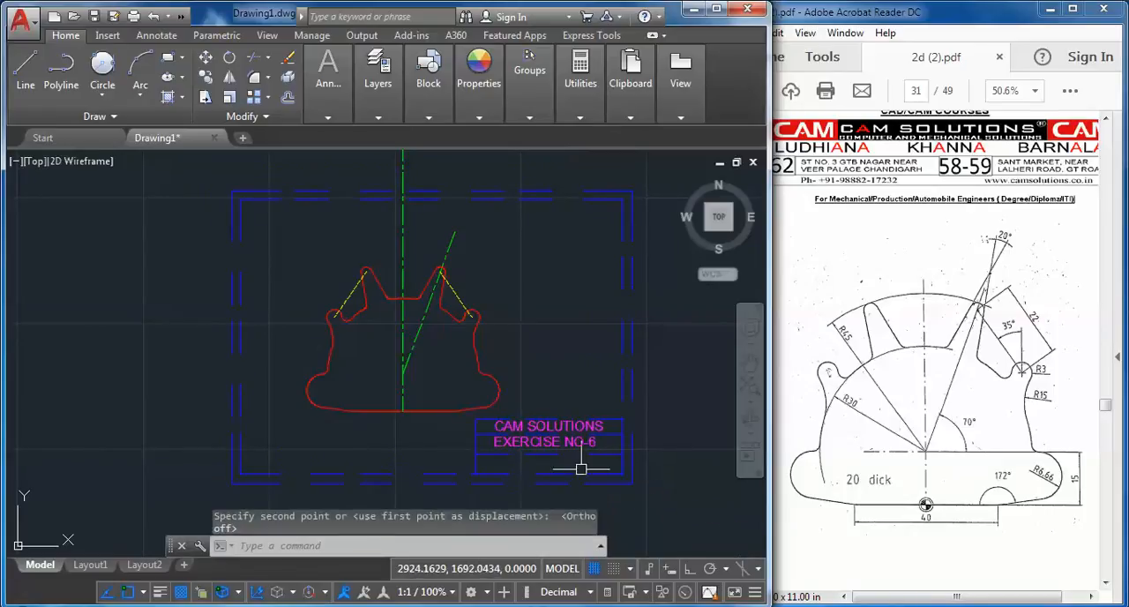
Shorten the vertical green centre line by stretching its upper end down to just above the plate profile's two peaks
middle_click_drag(511, 395, 509, 454)
key("Escape")
left_click(404, 285)
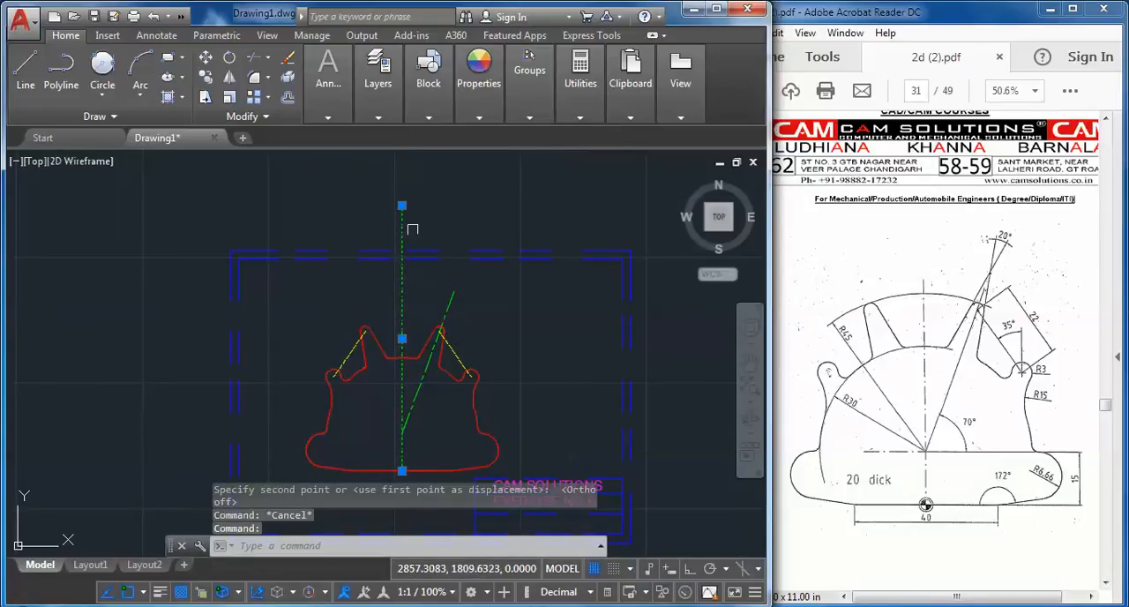
left_click(401, 205)
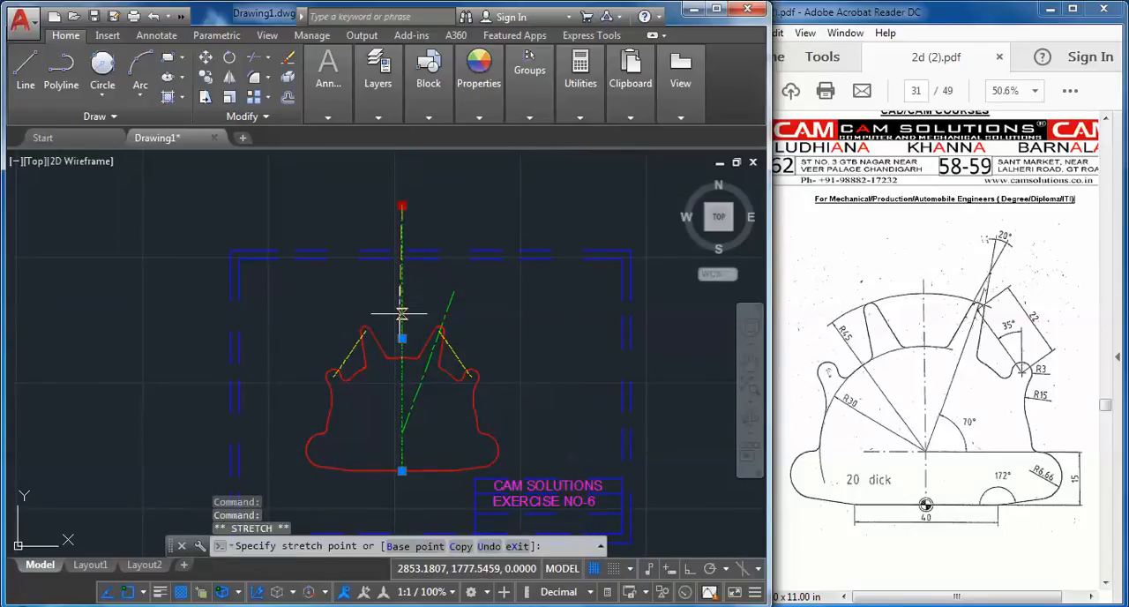
key("Escape")
key("Escape")
middle_click_drag(484, 370, 494, 317)
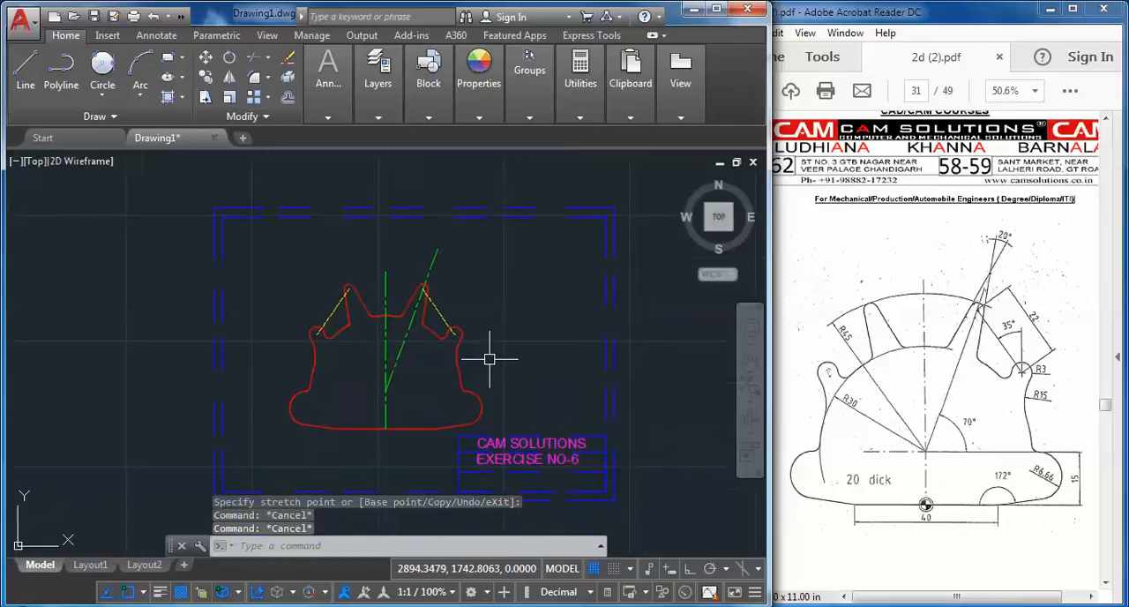
scroll(529, 352, "up", 3)
scroll(504, 360, "down", 5)
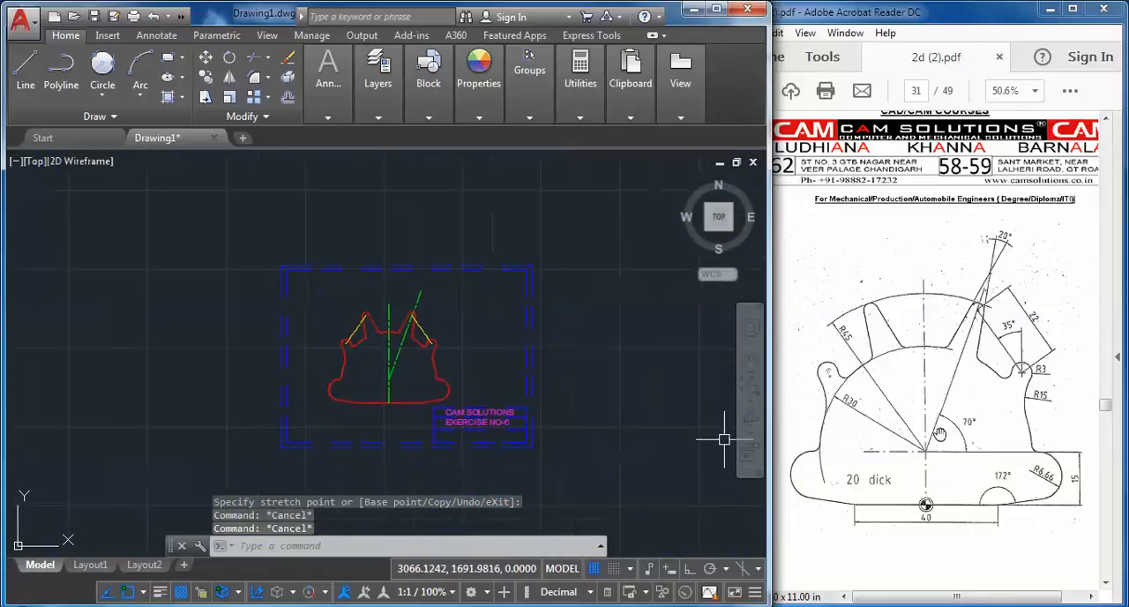
scroll(414, 391, "up", 4)
mouse_move(555, 348)
middle_mouse_down()
mouse_move(551, 366)
mouse_move(541, 356)
middle_mouse_up()
Make the dim layer the current layer
left_click(478, 71)
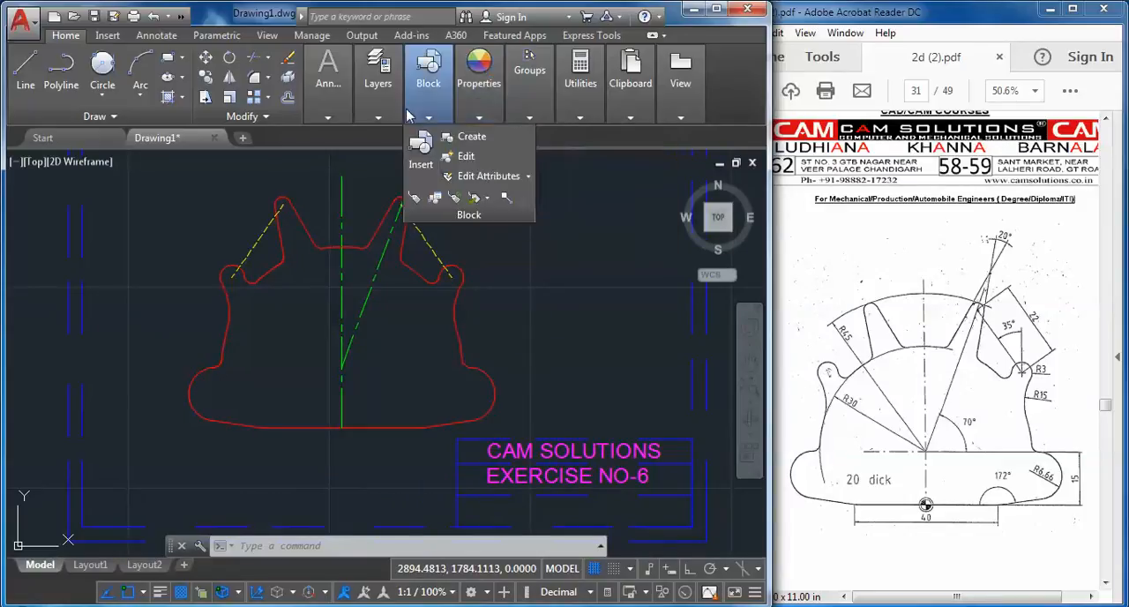
mouse_move(377, 83)
left_click(507, 136)
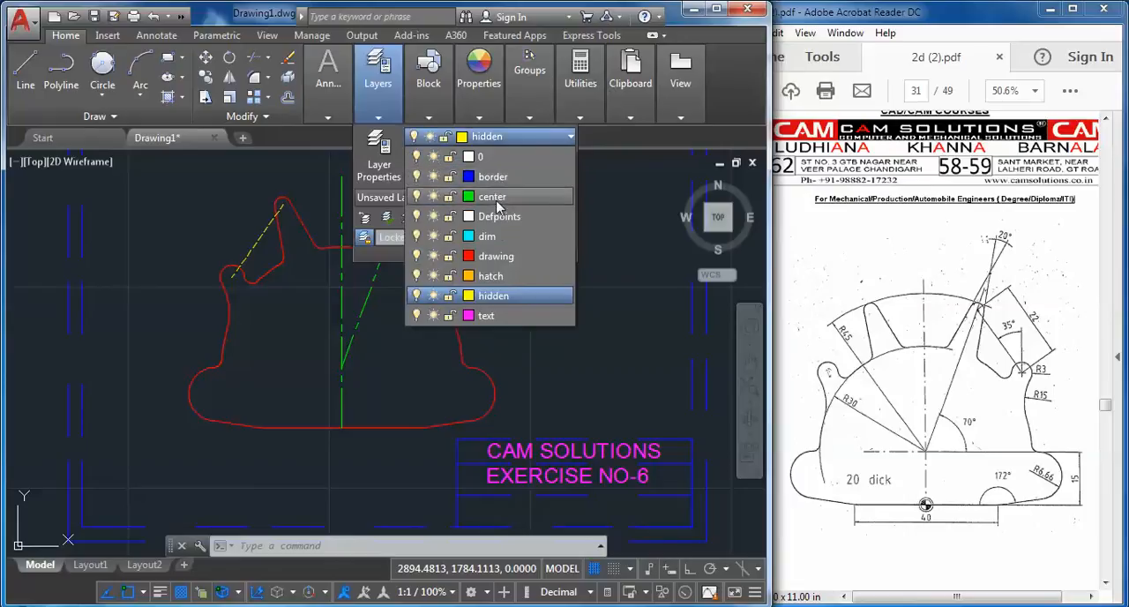
left_click(485, 198)
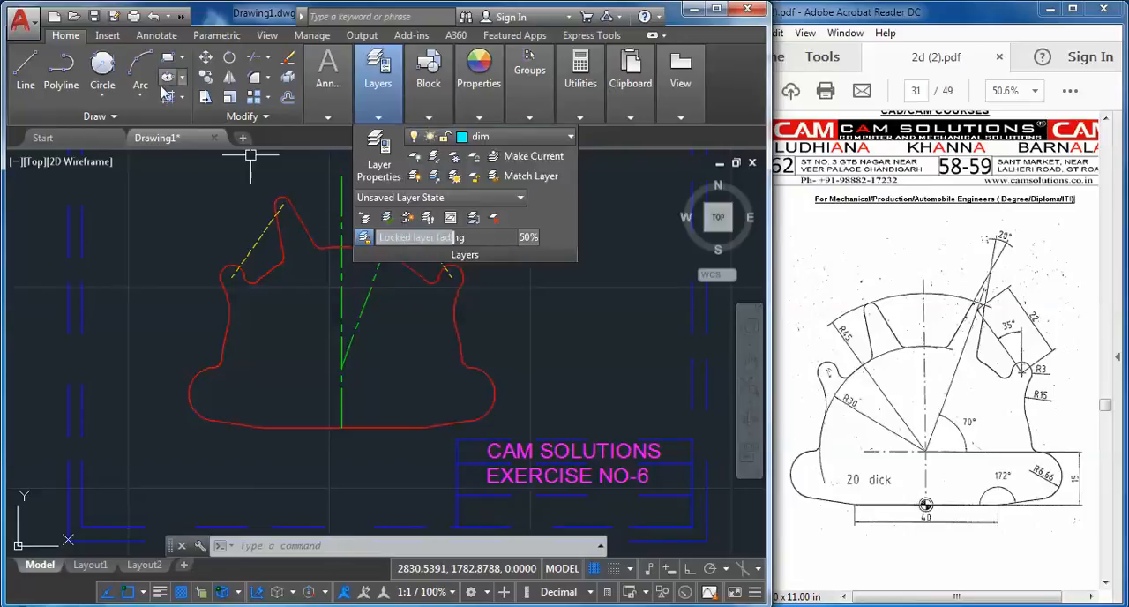
mouse_move(298, 90)
mouse_move(373, 85)
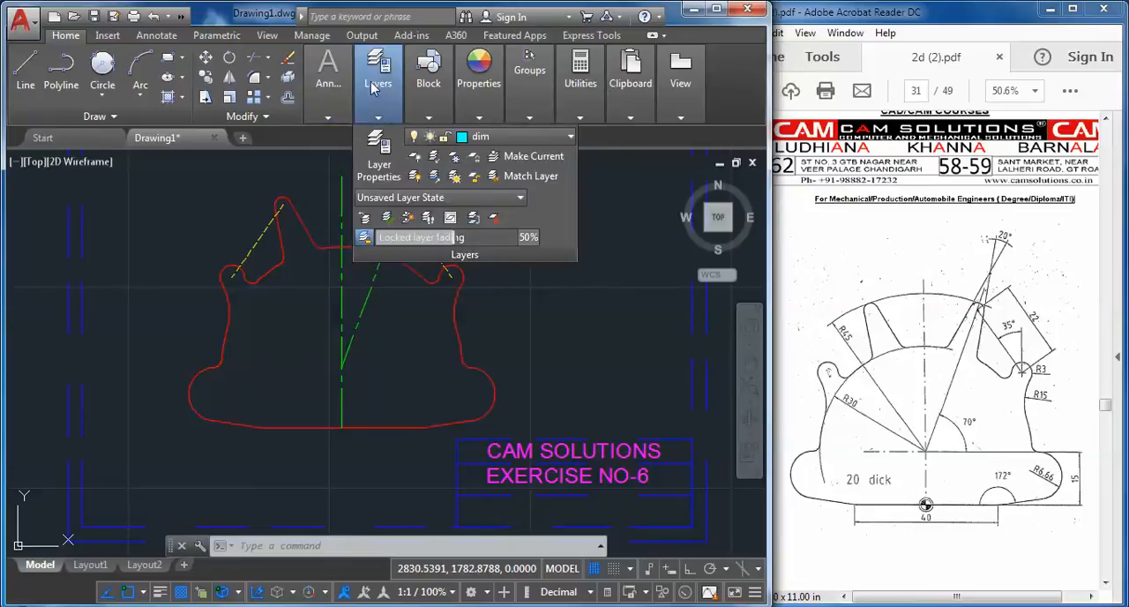
Add a horizontal linear dimension for the flat bottom edge between its two endpoints, placed just below the plate profile
left_click(156, 35)
mouse_move(279, 112)
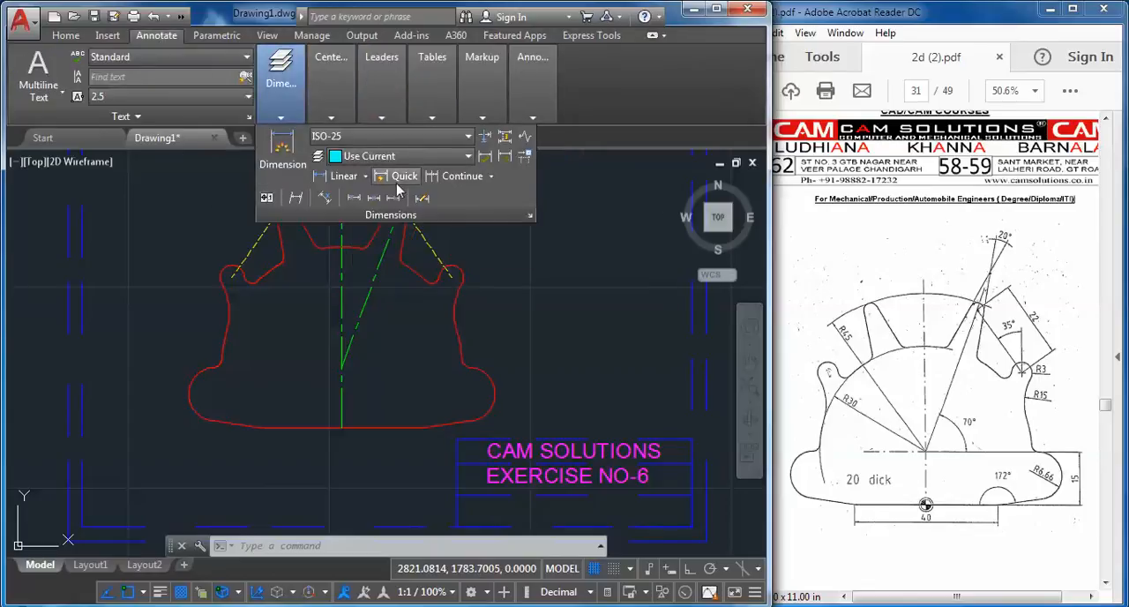
left_click(365, 176)
left_click(348, 196)
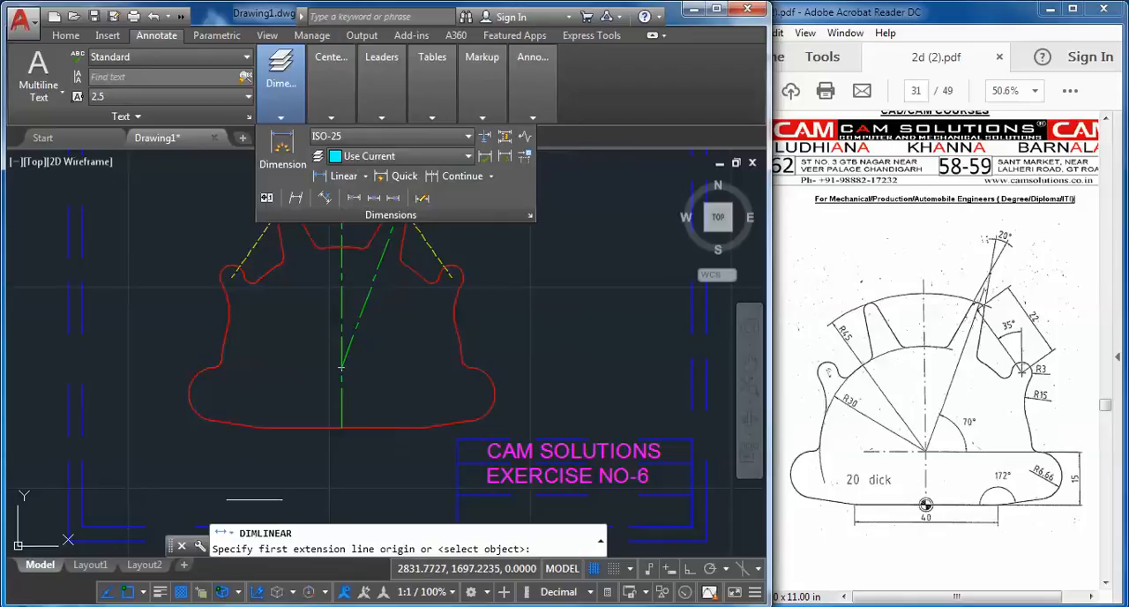
left_click(261, 428)
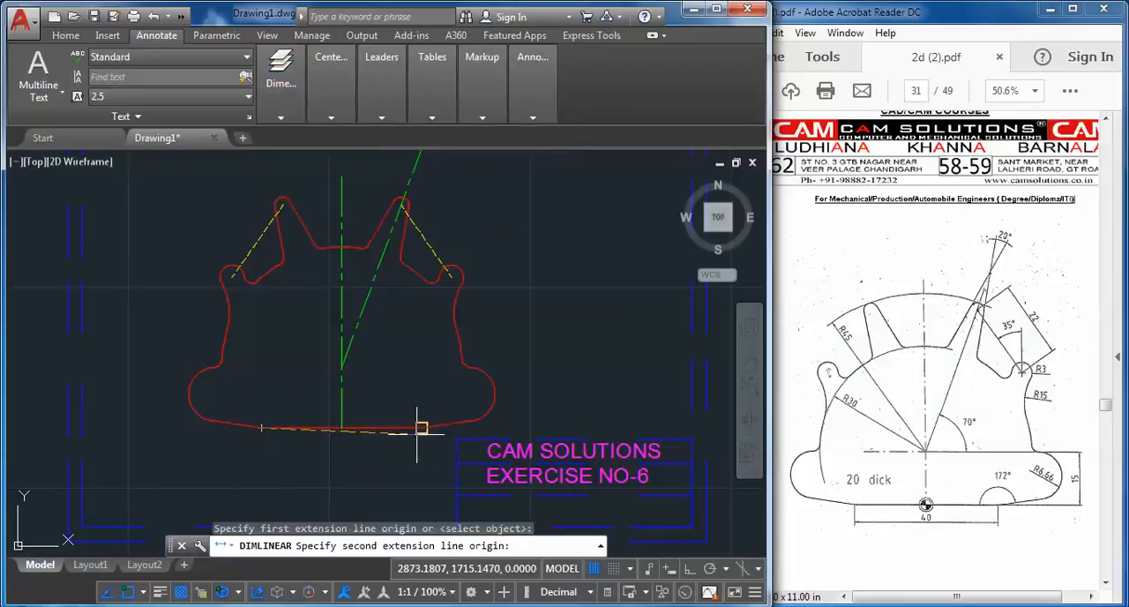
left_click(420, 429)
left_click(402, 454)
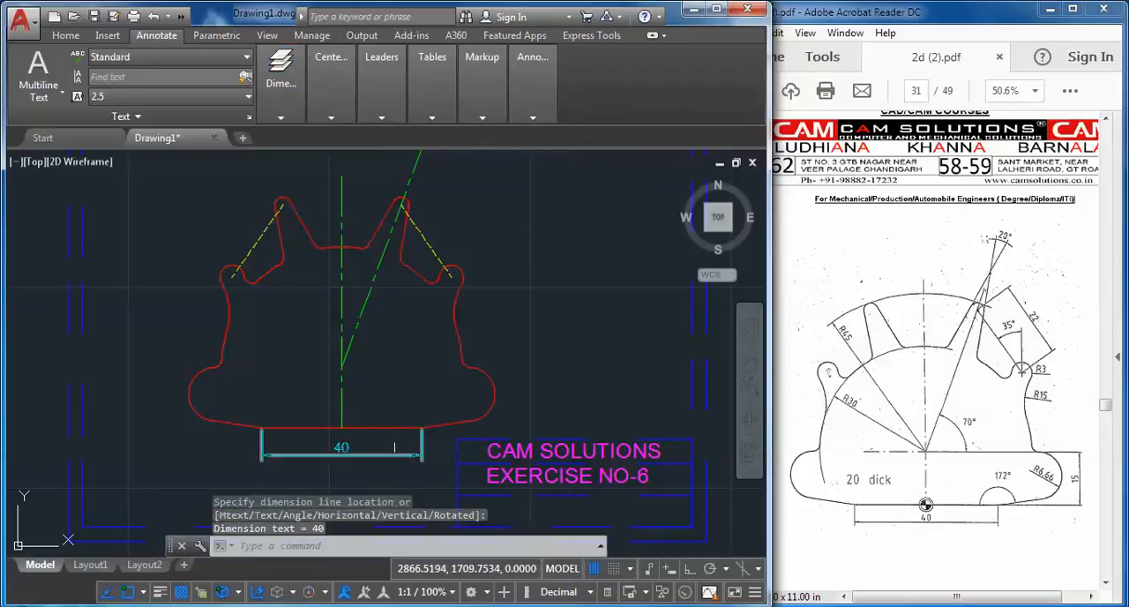
left_click(437, 439)
left_click(437, 439)
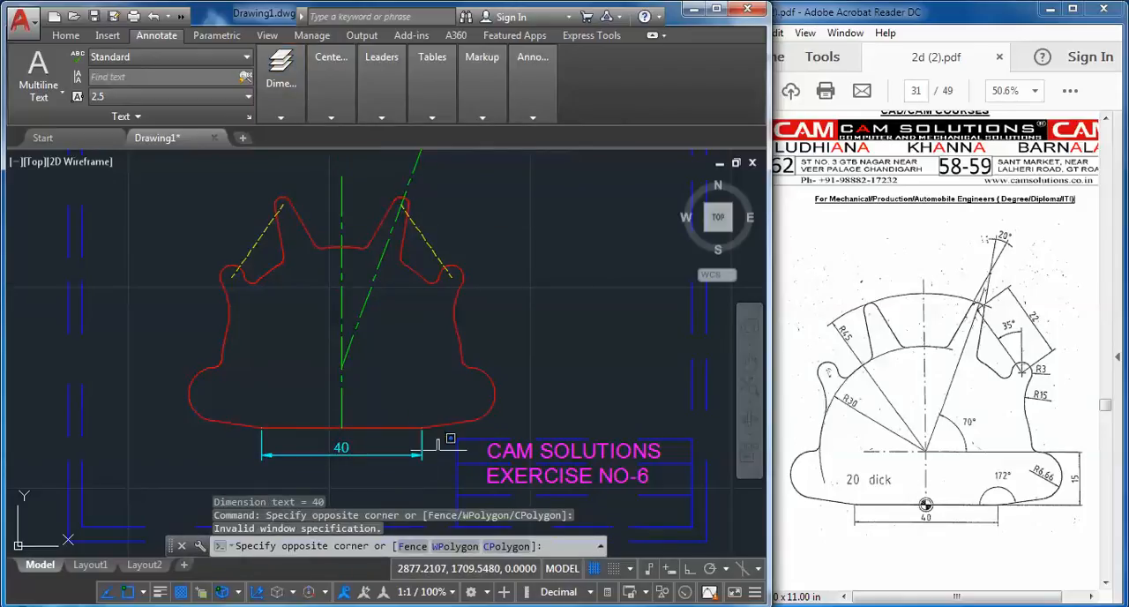
key("Escape")
key("Return")
left_click(422, 428)
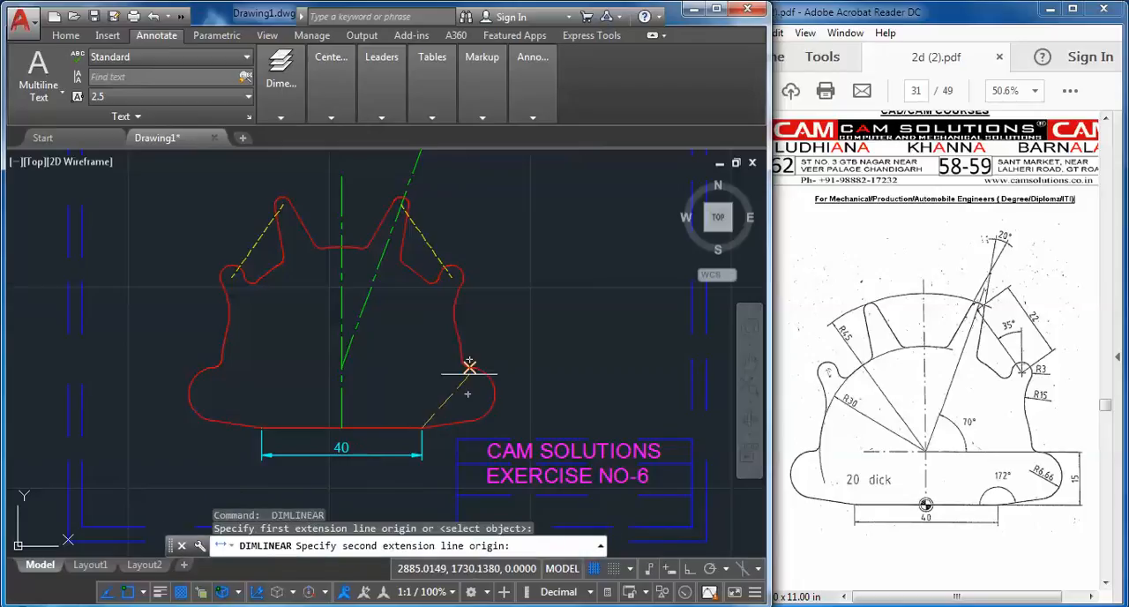
left_click(469, 365)
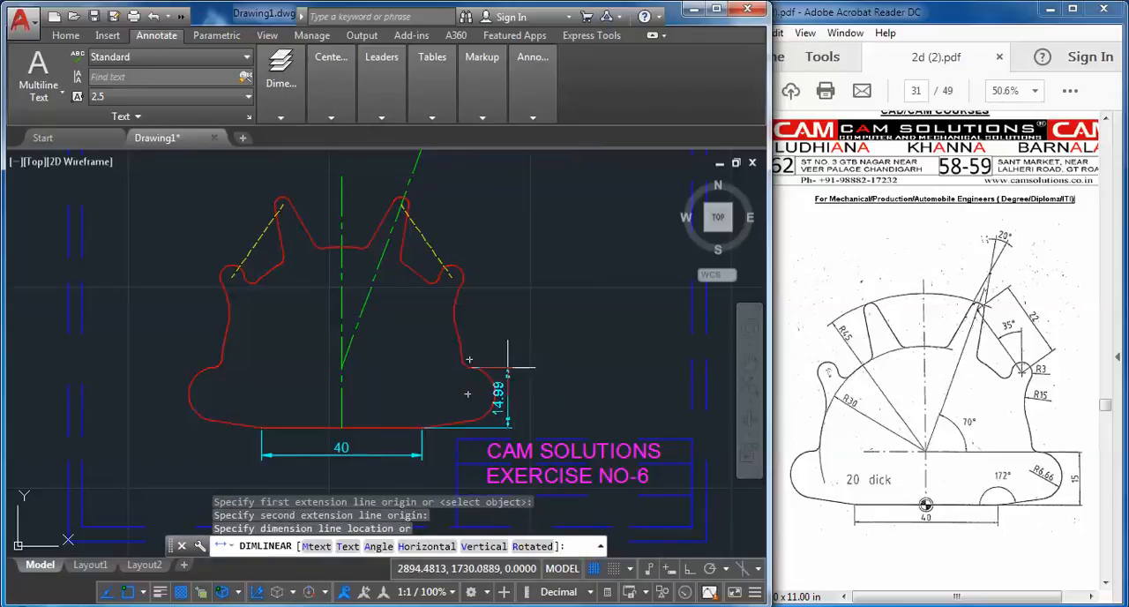
key("Escape")
key("Return")
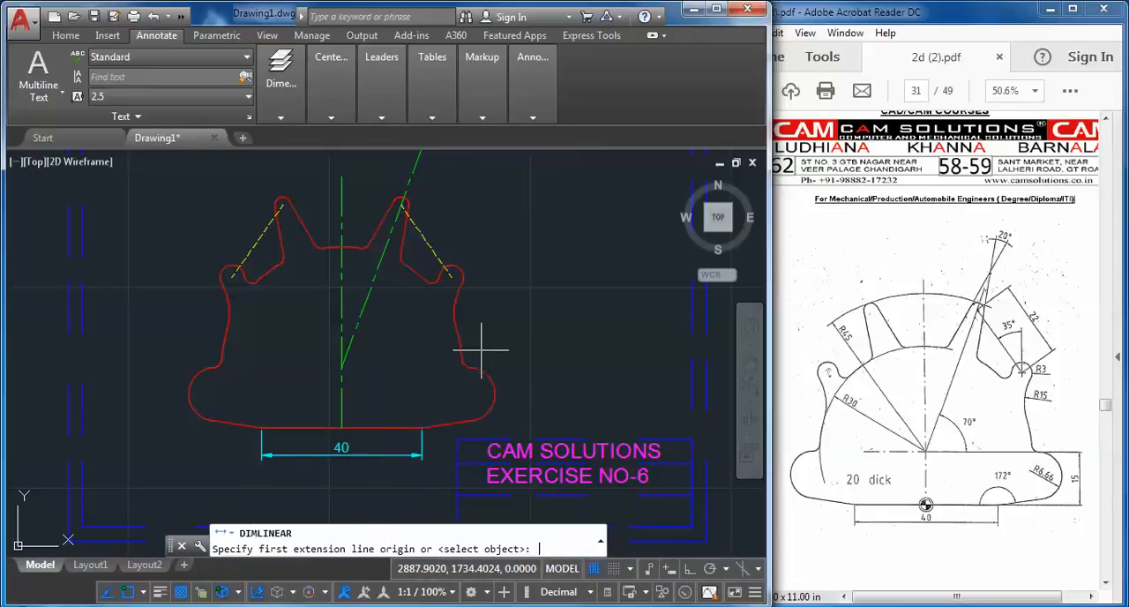
scroll(456, 280, "up", 2)
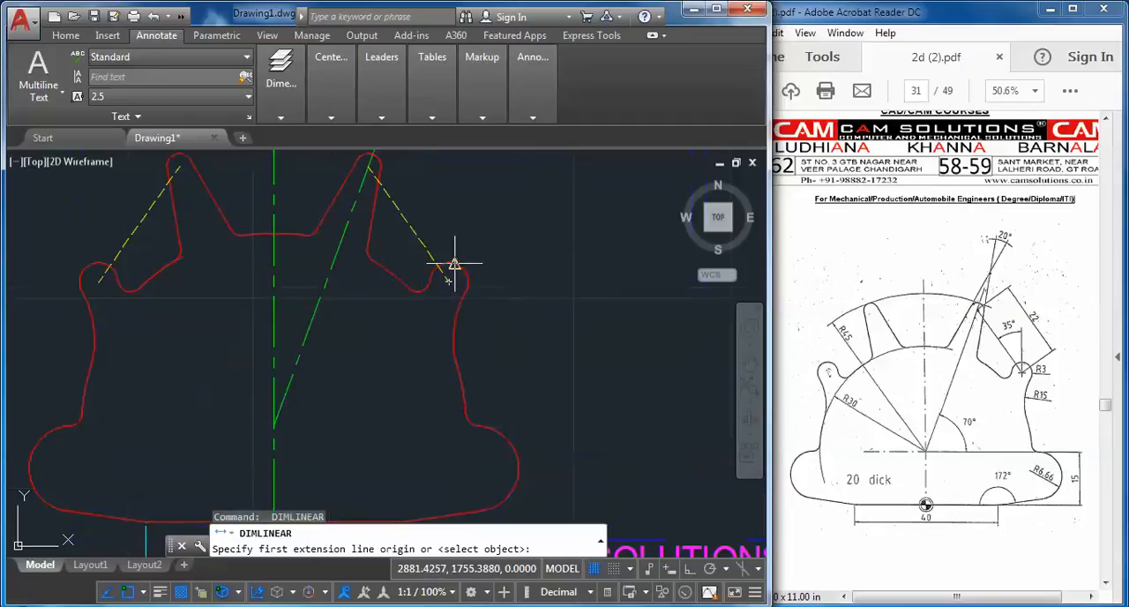
left_click(449, 280)
Add an aligned dimension along the right yellow hidden line between its two endpoints, offset outside the plate profile
left_click(280, 117)
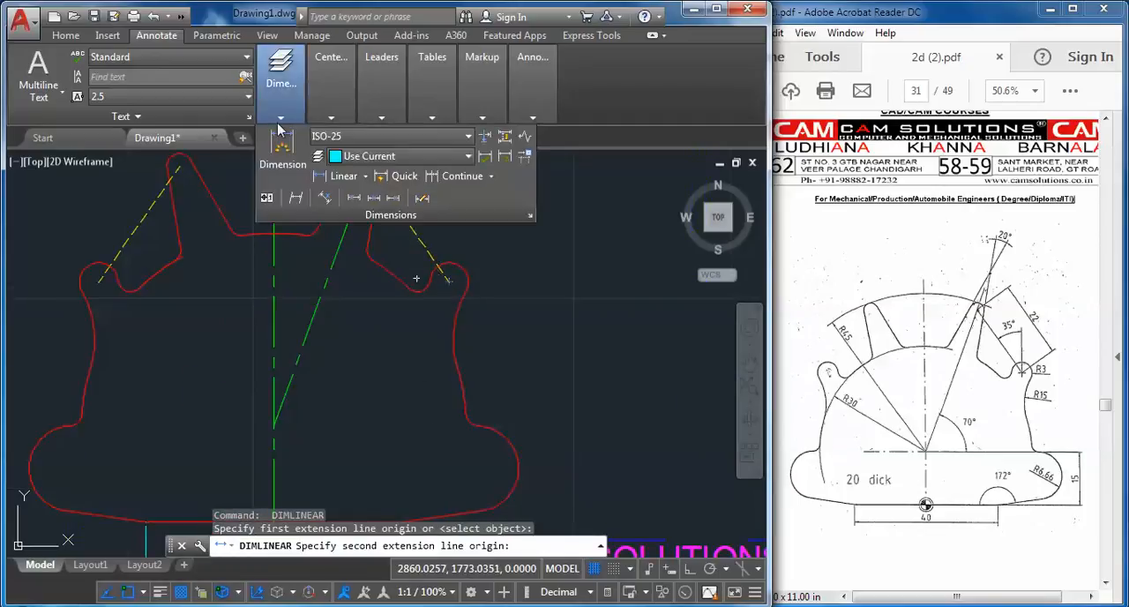
left_click(365, 177)
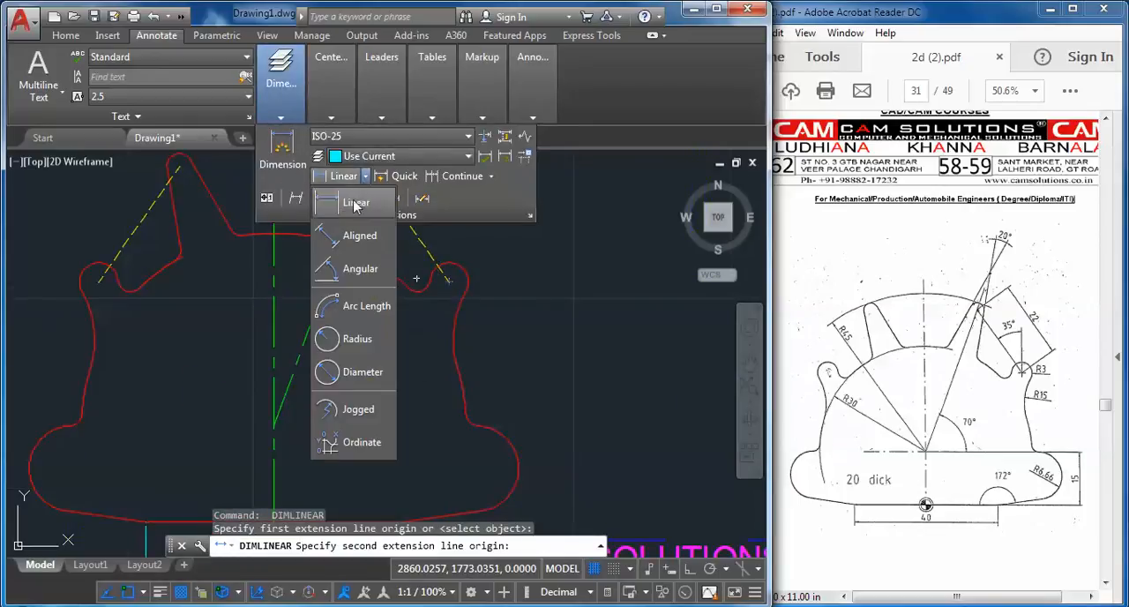
left_click(358, 237)
scroll(456, 297, "up", 2)
middle_click_drag(455, 297, 505, 451)
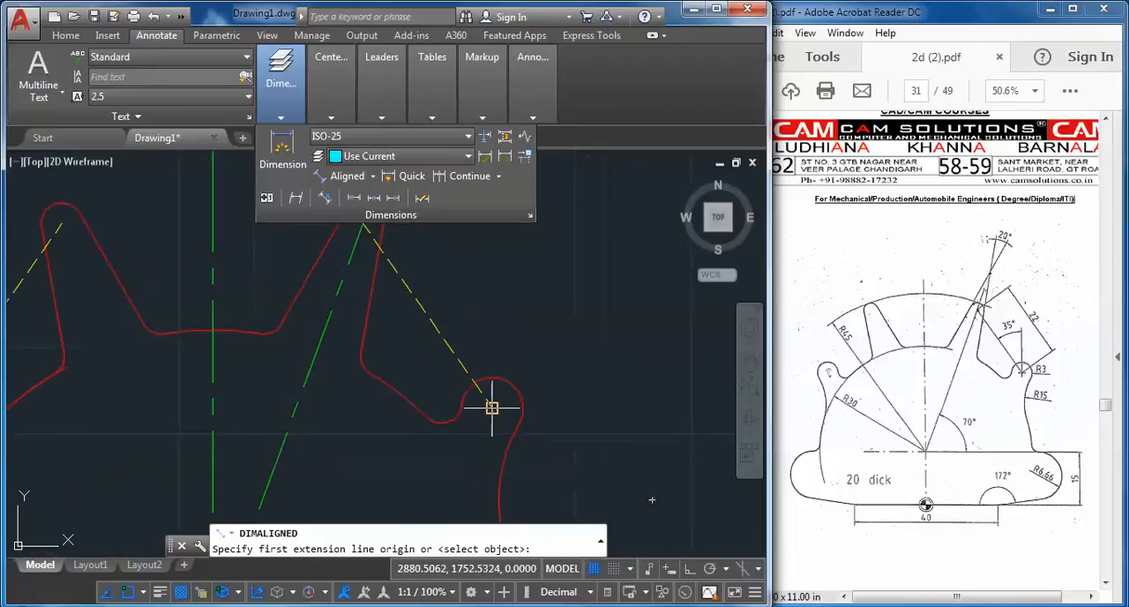
left_click(490, 407)
scroll(516, 446, "down", 2)
left_click(421, 306)
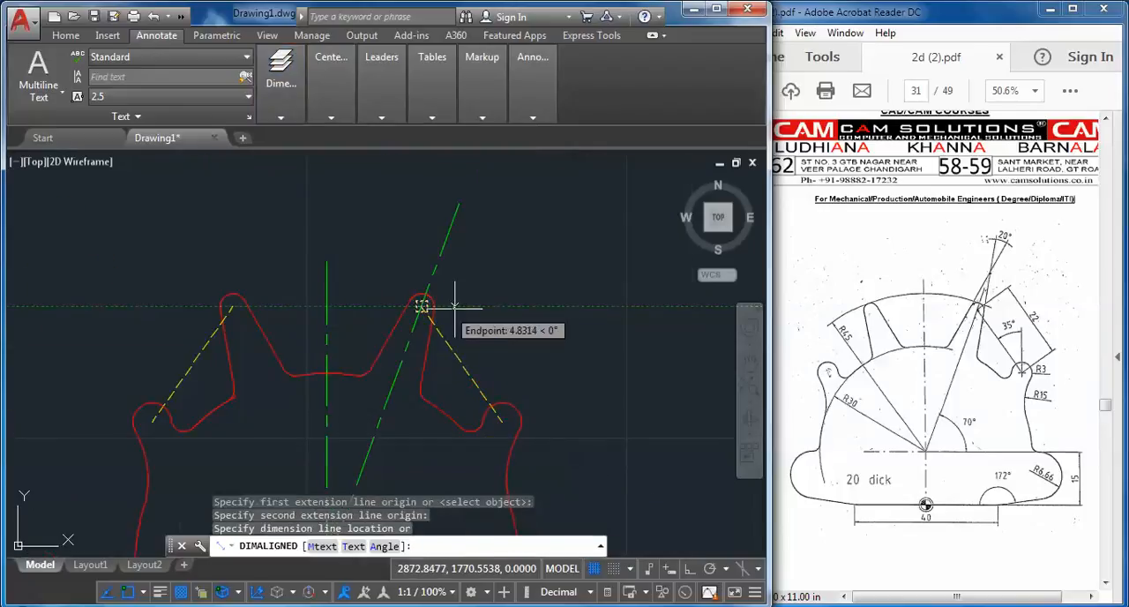
left_click(508, 314)
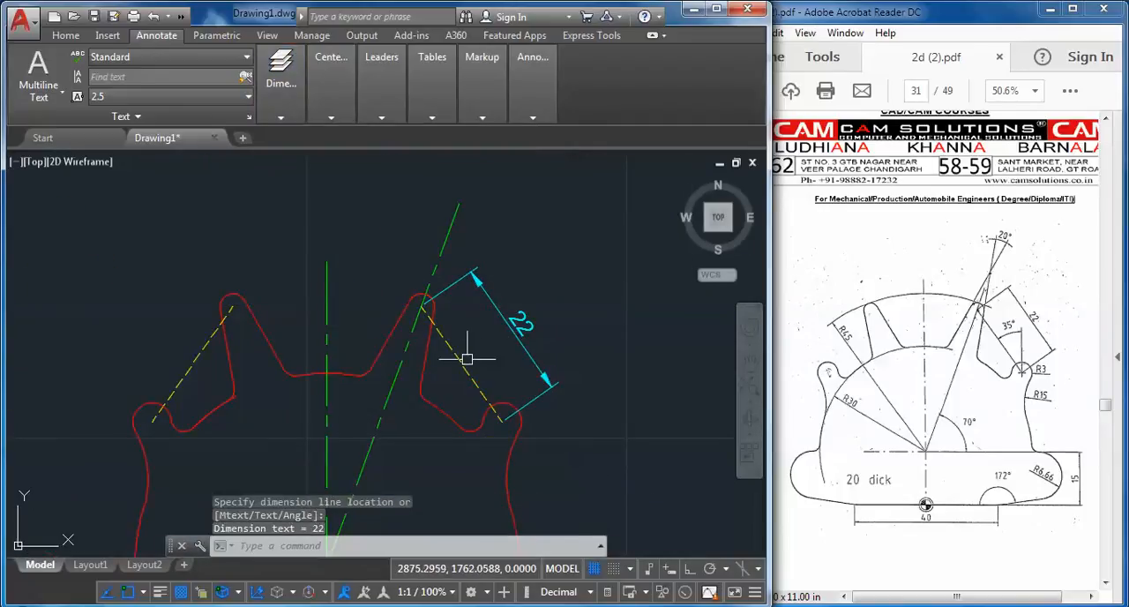
Draw a short vertical reference line upward from the lower end of the right yellow hidden line
left_click(65, 35)
left_click(25, 66)
scroll(504, 421, "up", 4)
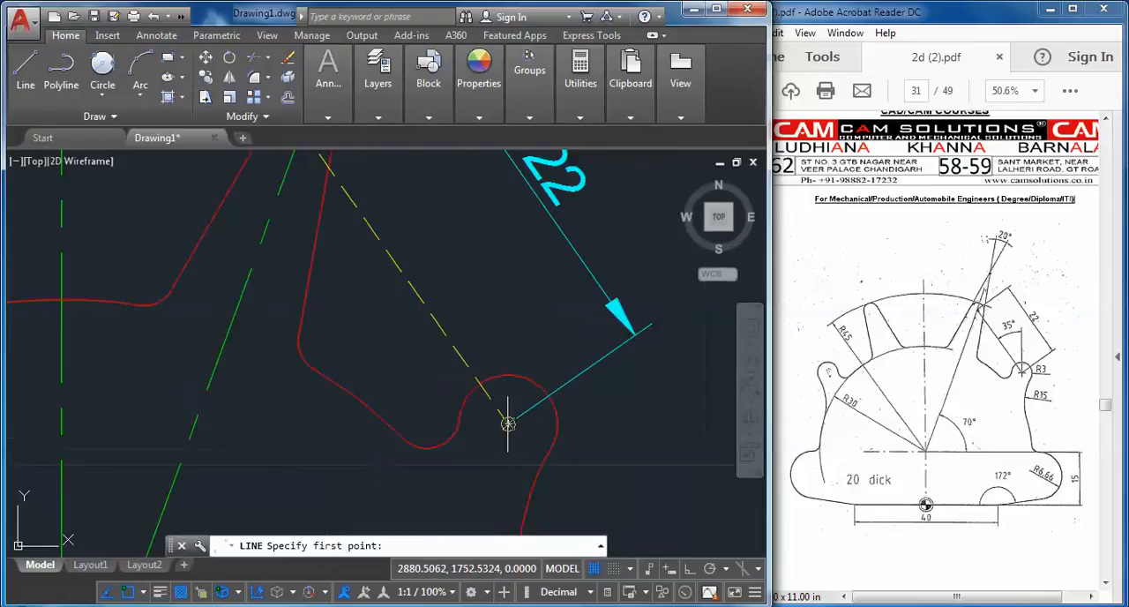
left_click(508, 424)
key("Escape")
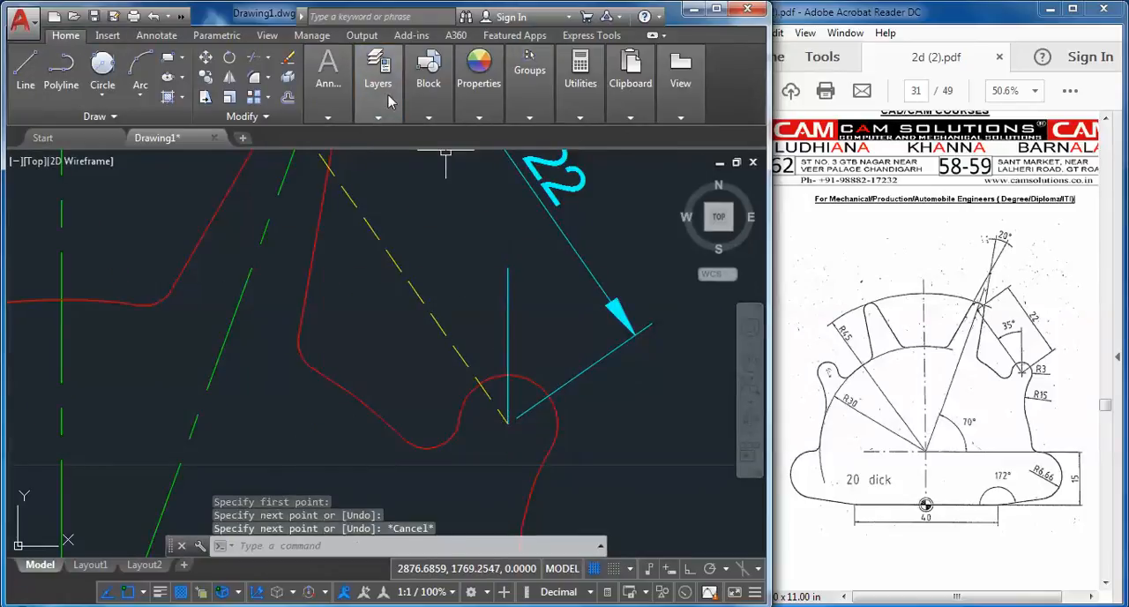
Add an angular dimension between the right yellow hidden line and the short vertical reference line
left_click(331, 108)
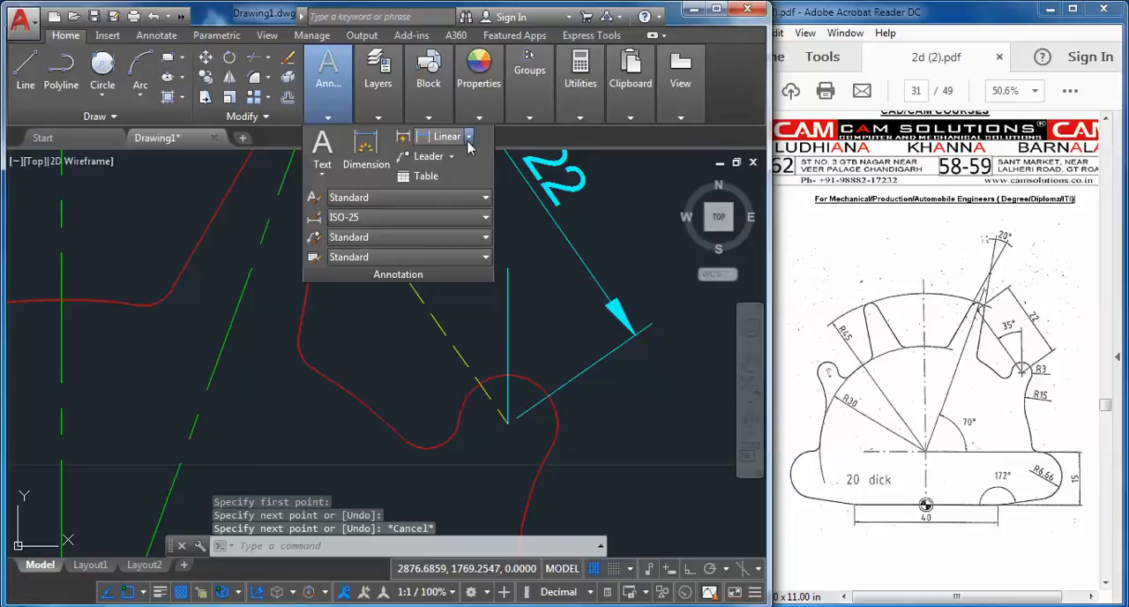
left_click(469, 136)
left_click(458, 228)
left_click(485, 390)
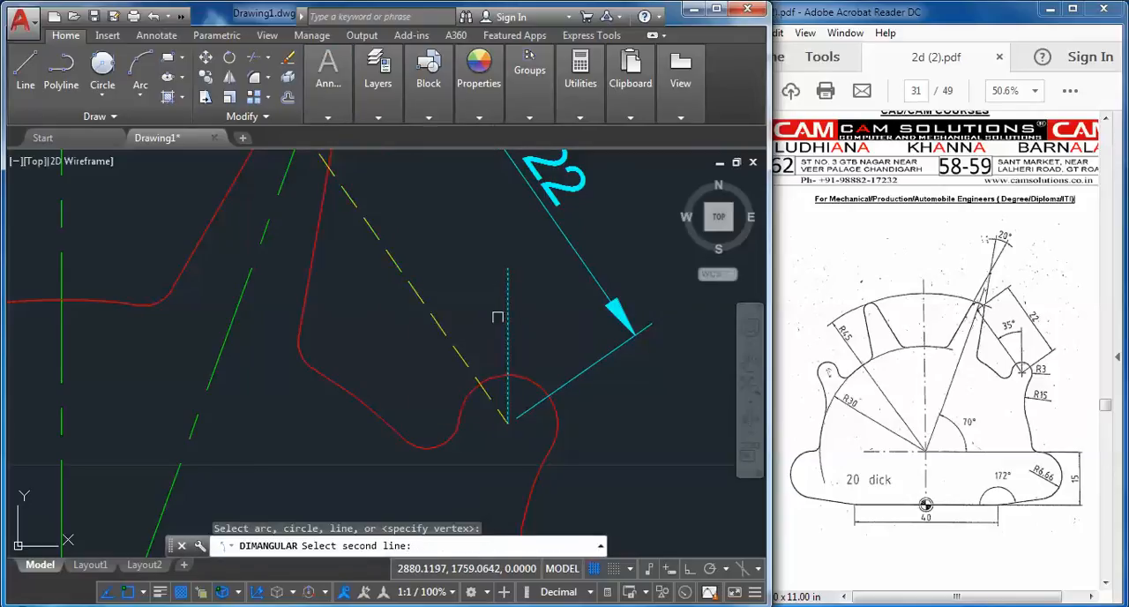
left_click(507, 322)
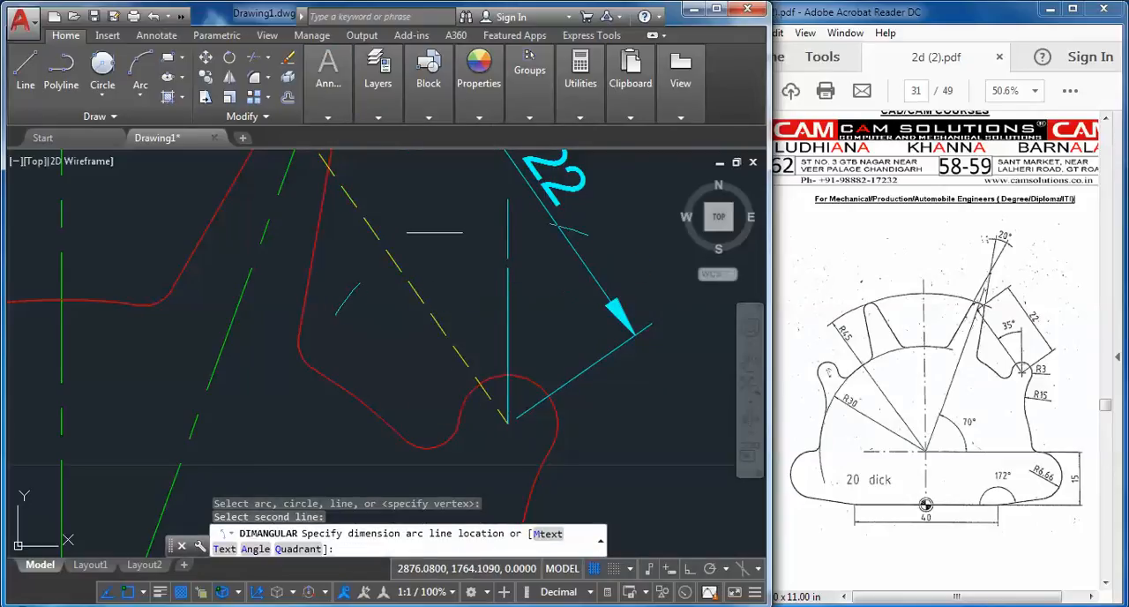
left_click(529, 262)
scroll(503, 344, "down", 4)
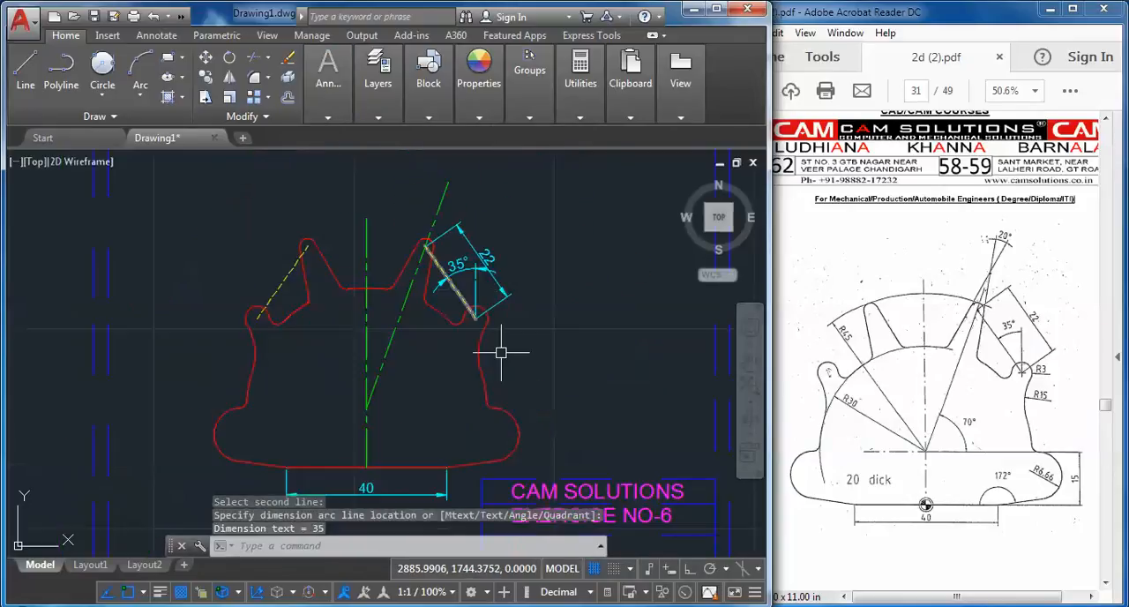
middle_click_drag(504, 344, 443, 306)
key("Escape")
key("Escape")
mouse_move(509, 252)
middle_mouse_down()
mouse_move(544, 318)
mouse_move(577, 277)
mouse_move(582, 294)
middle_mouse_up()
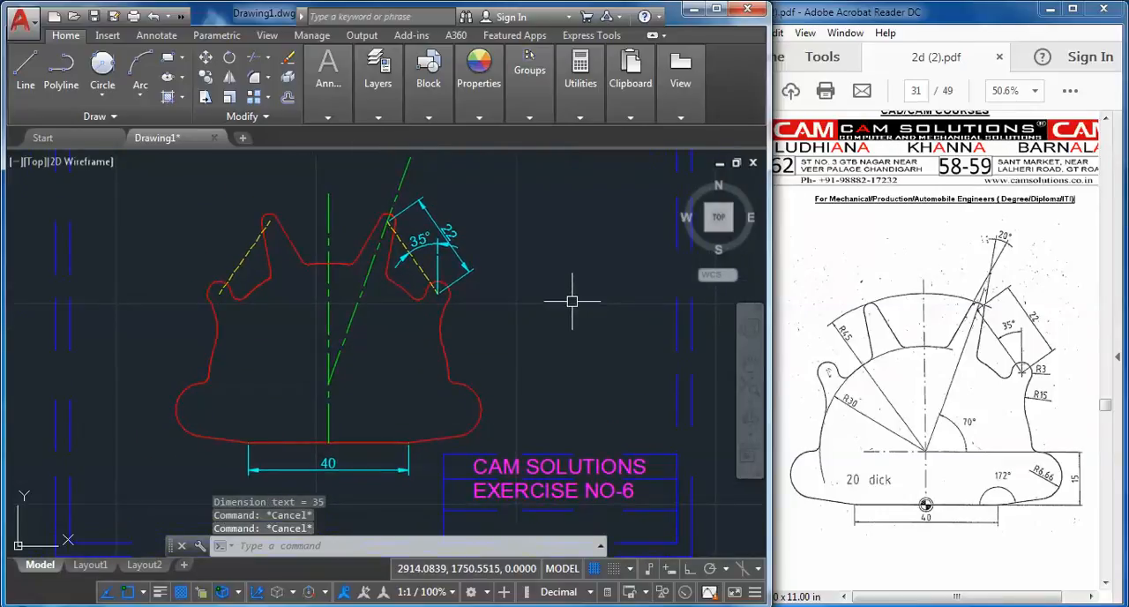
Modify the ISO-25 dimension style to use an overall scale of 0.5 for dimension features
key("Return")
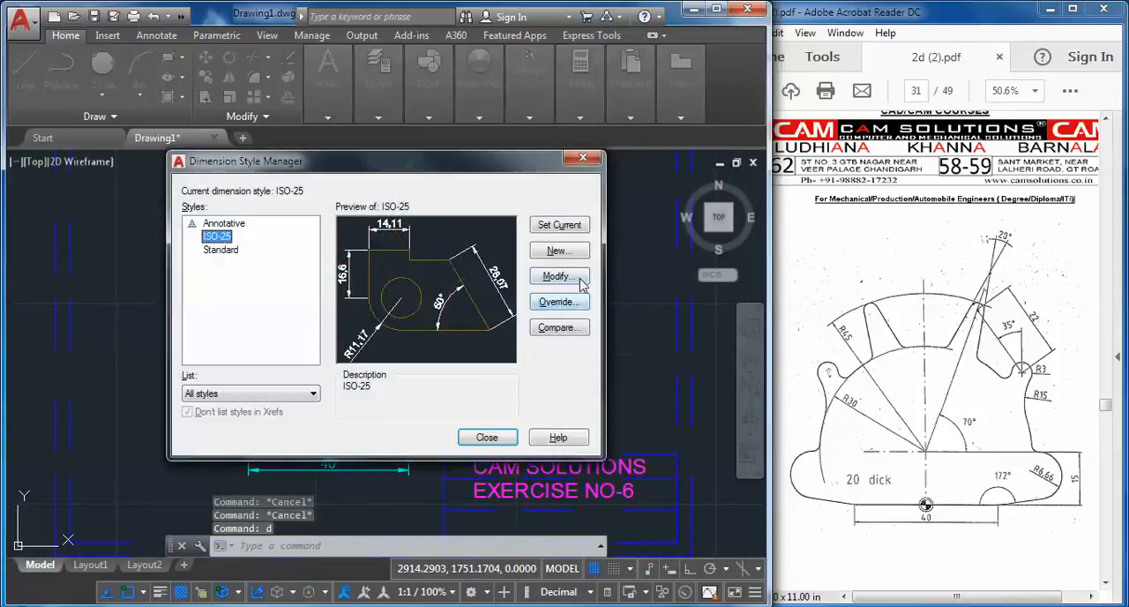
left_click(580, 284)
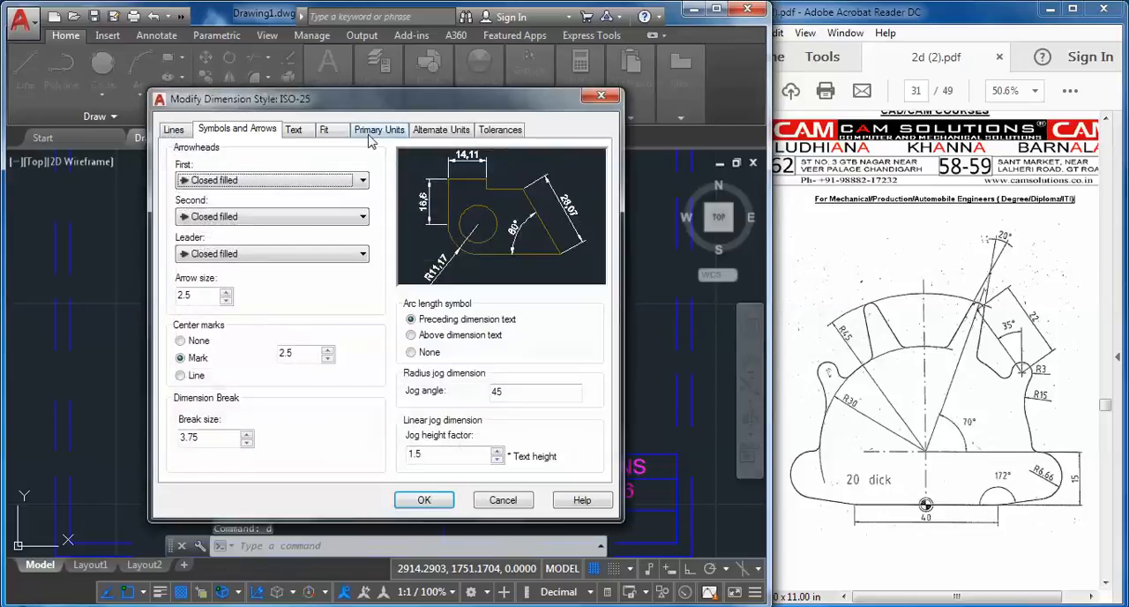
left_click(336, 133)
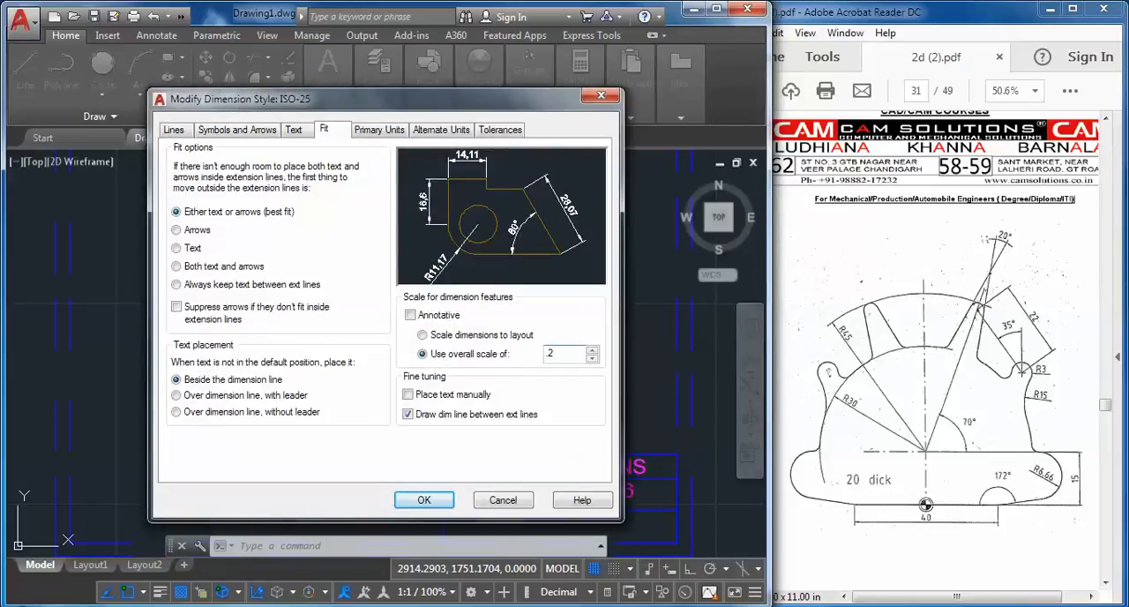
type("5")
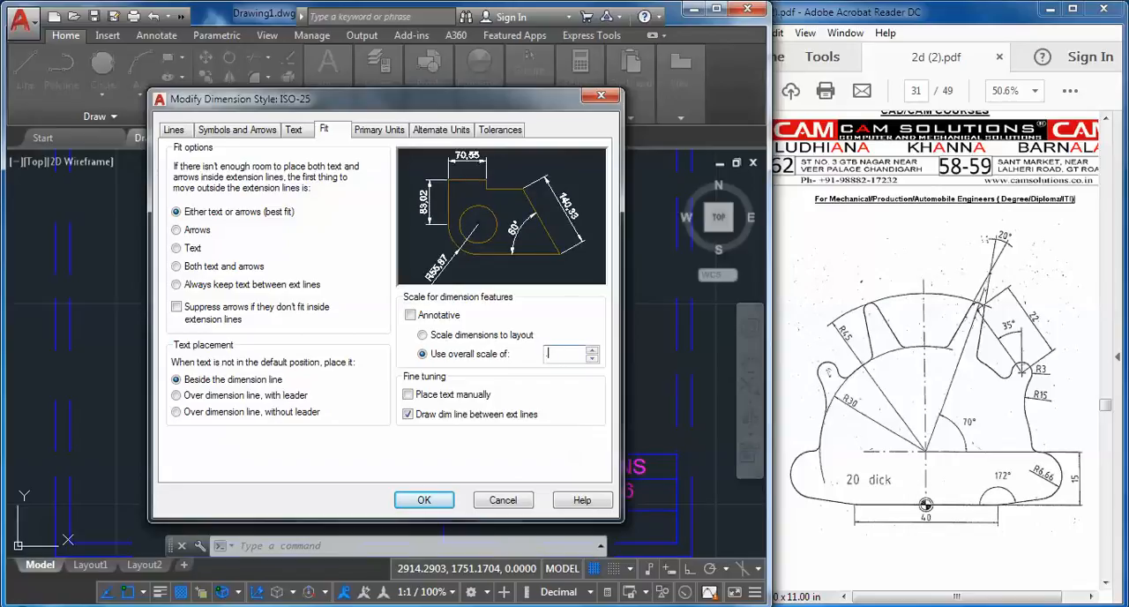
left_click(423, 500)
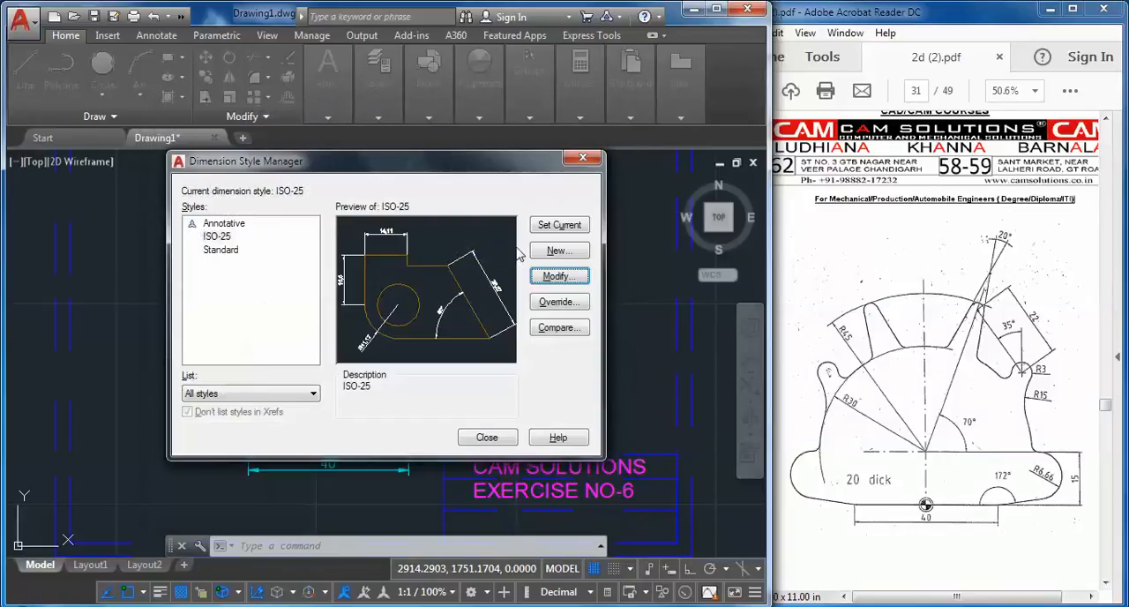
left_click(486, 438)
middle_click_drag(344, 425, 366, 420)
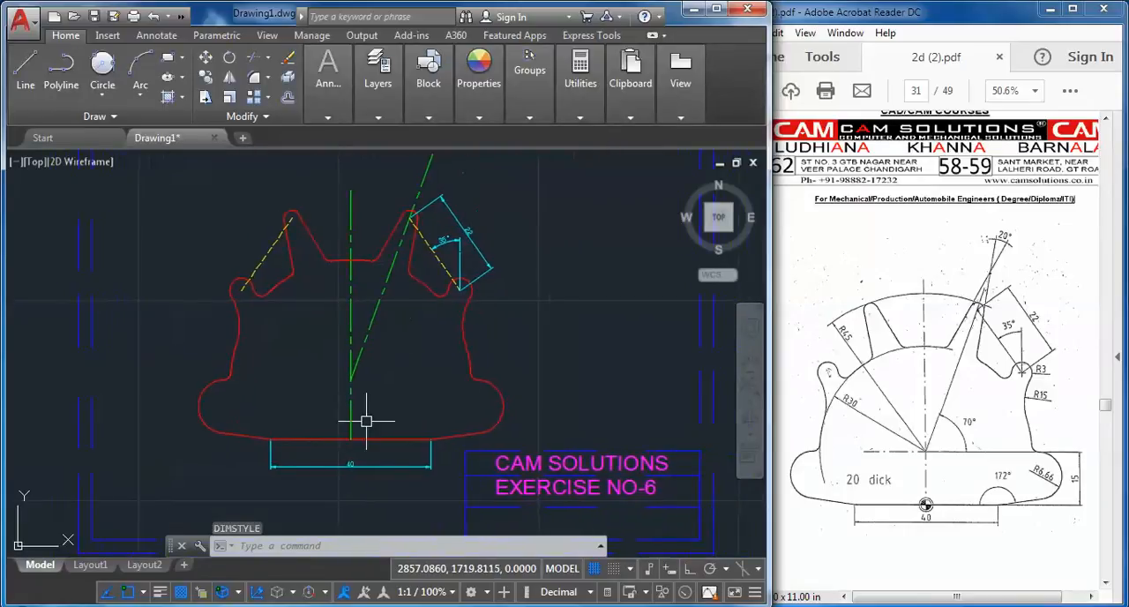
mouse_move(357, 464)
middle_mouse_down()
mouse_move(312, 435)
mouse_move(315, 451)
middle_mouse_up()
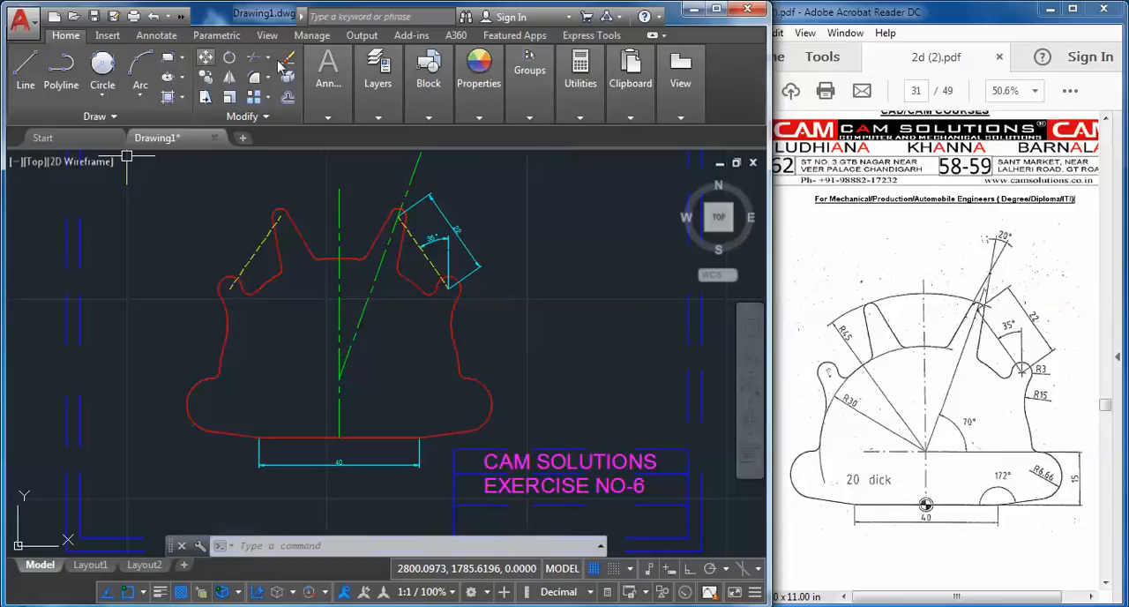
left_click(332, 106)
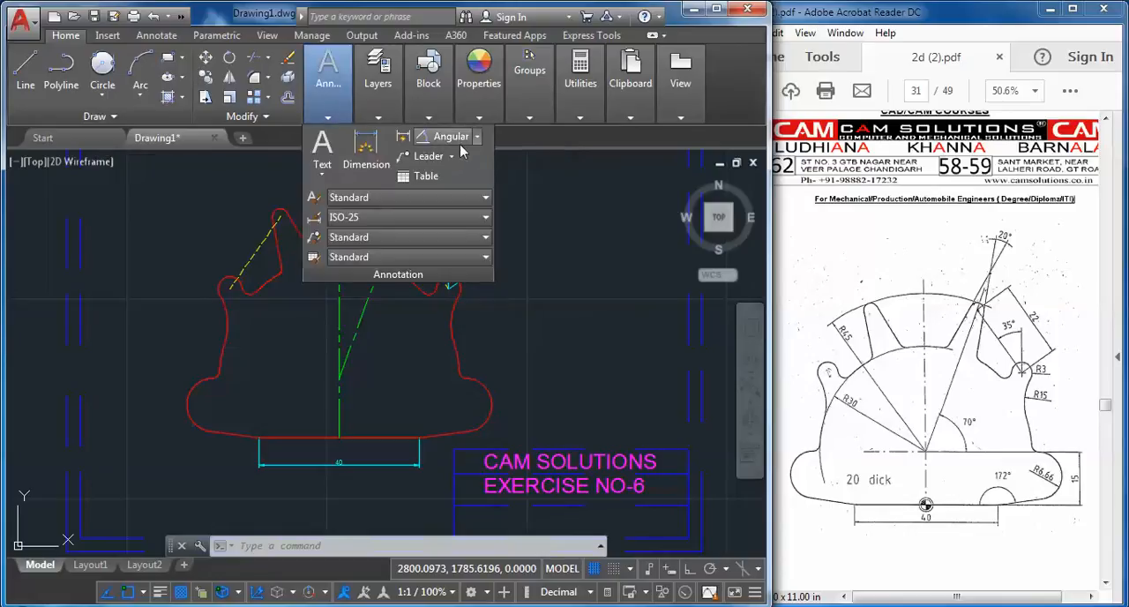
left_click(211, 249)
key("Escape")
key("Escape")
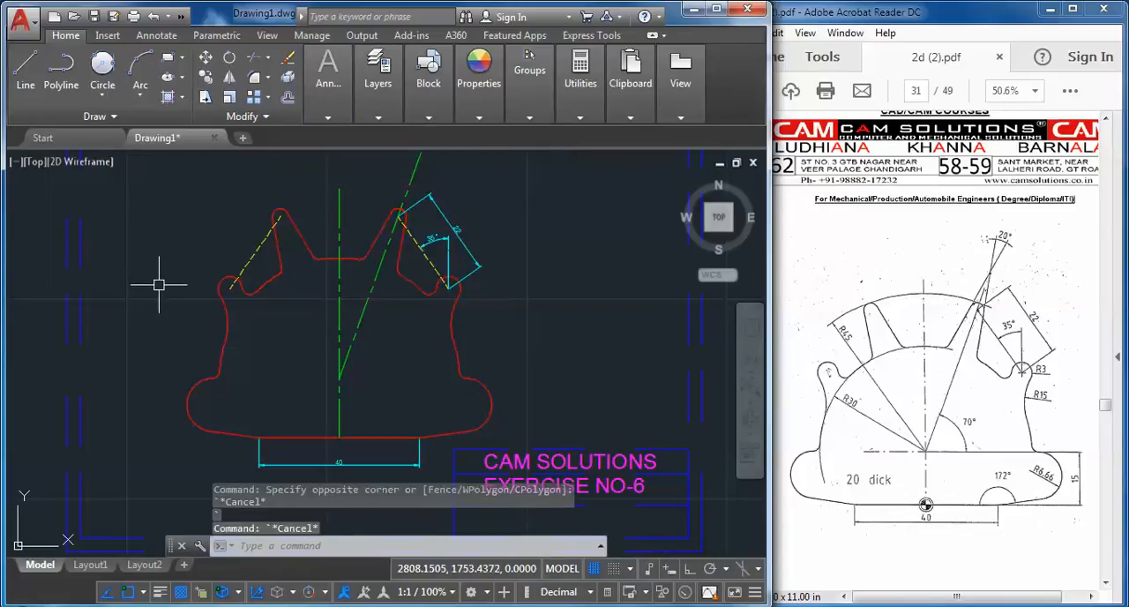
Modify the ISO-25 dimension style to use an overall scale of 0.6 for dimension features
key("Return")
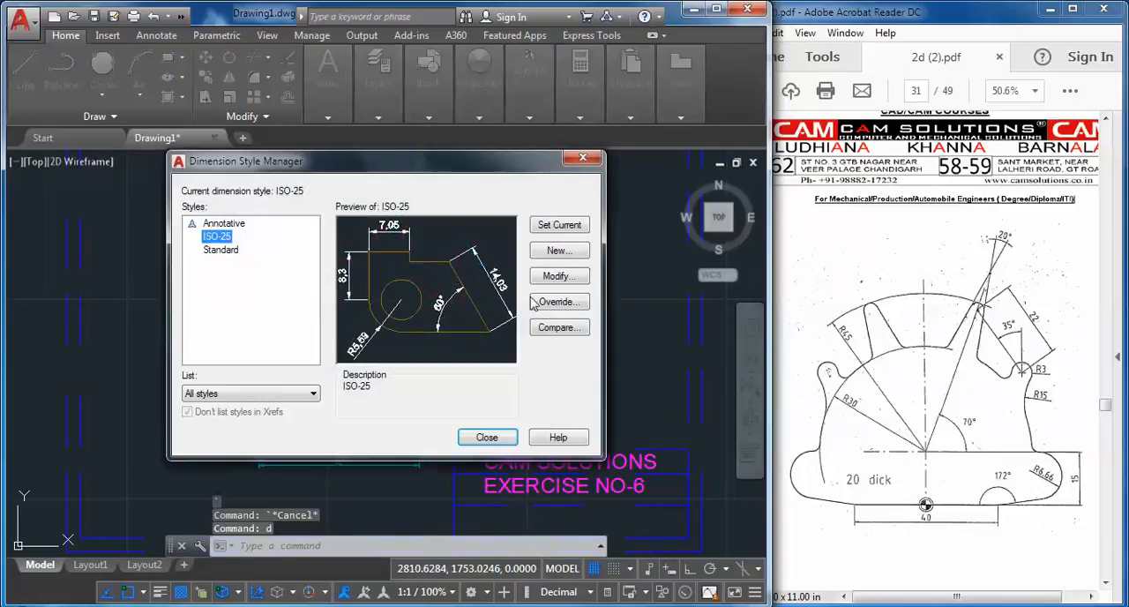
left_click(559, 277)
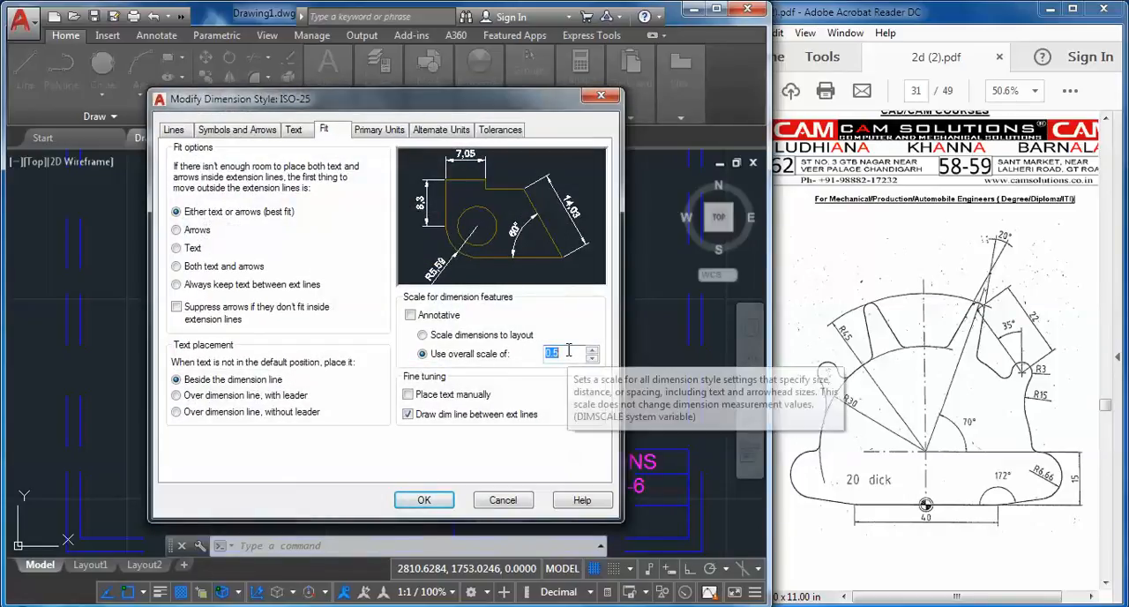
key("BackSpace")
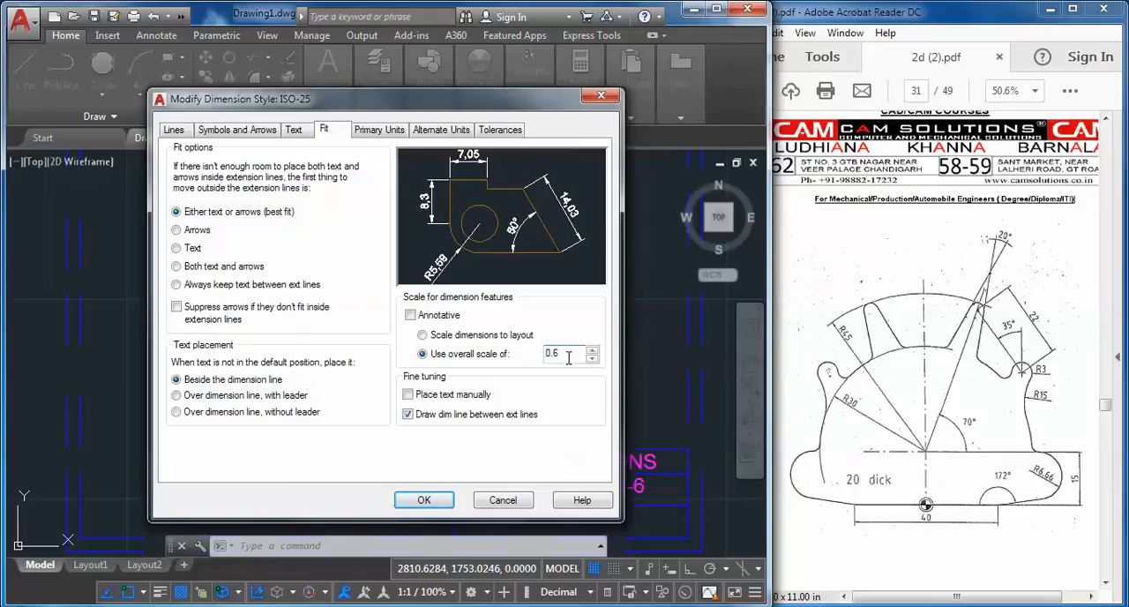
left_click(418, 500)
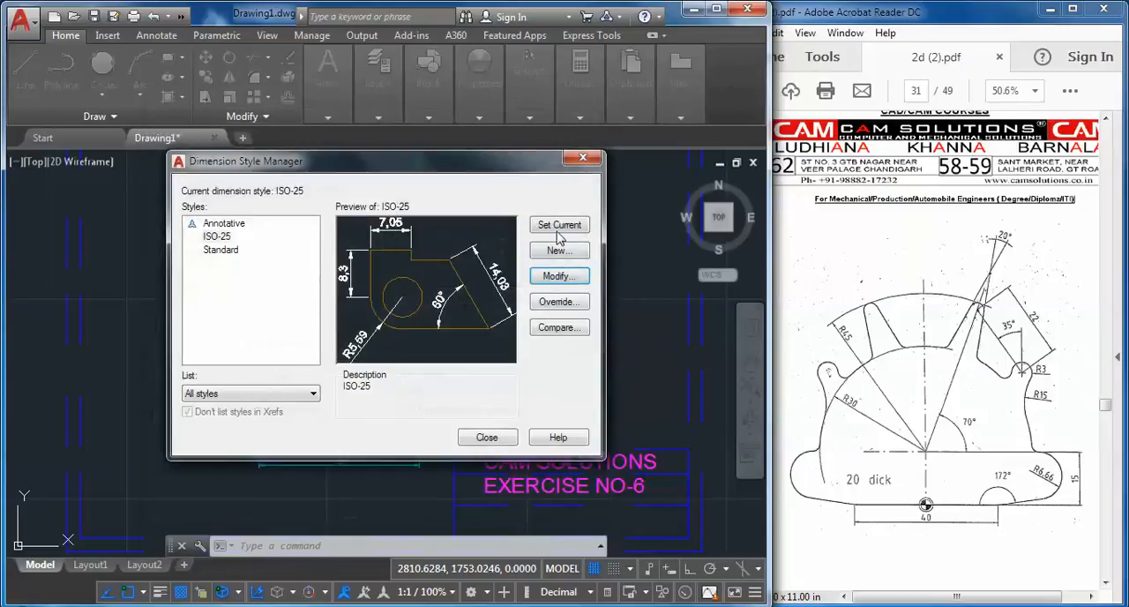
left_click(486, 438)
Add a radius dimension to the lower arc of the profile's left side, with its text outside the profile
middle_click_drag(540, 352, 569, 343)
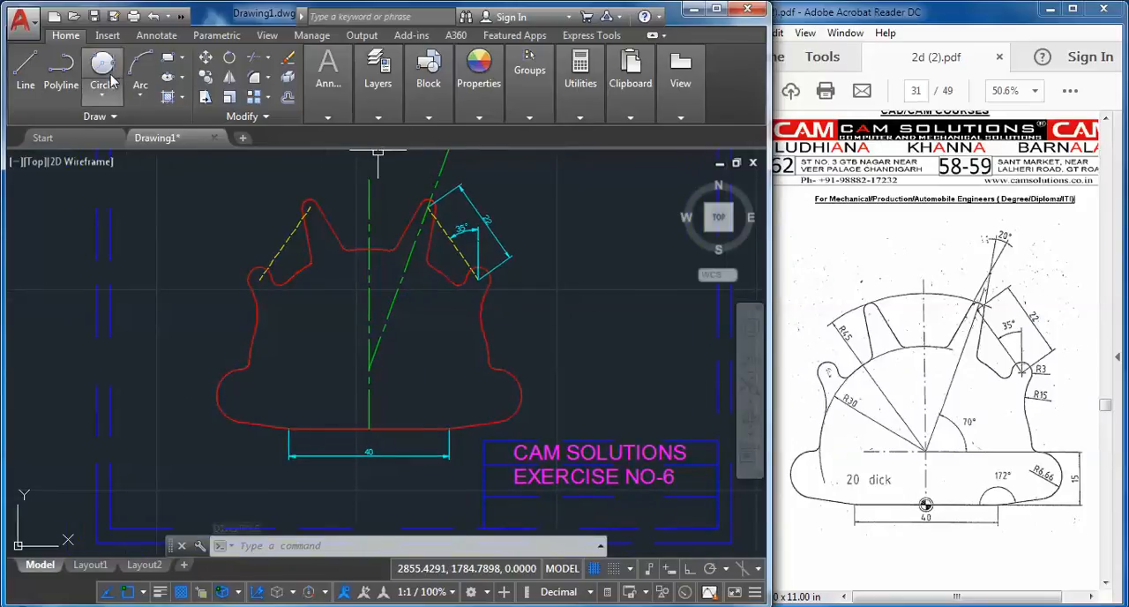
mouse_move(370, 116)
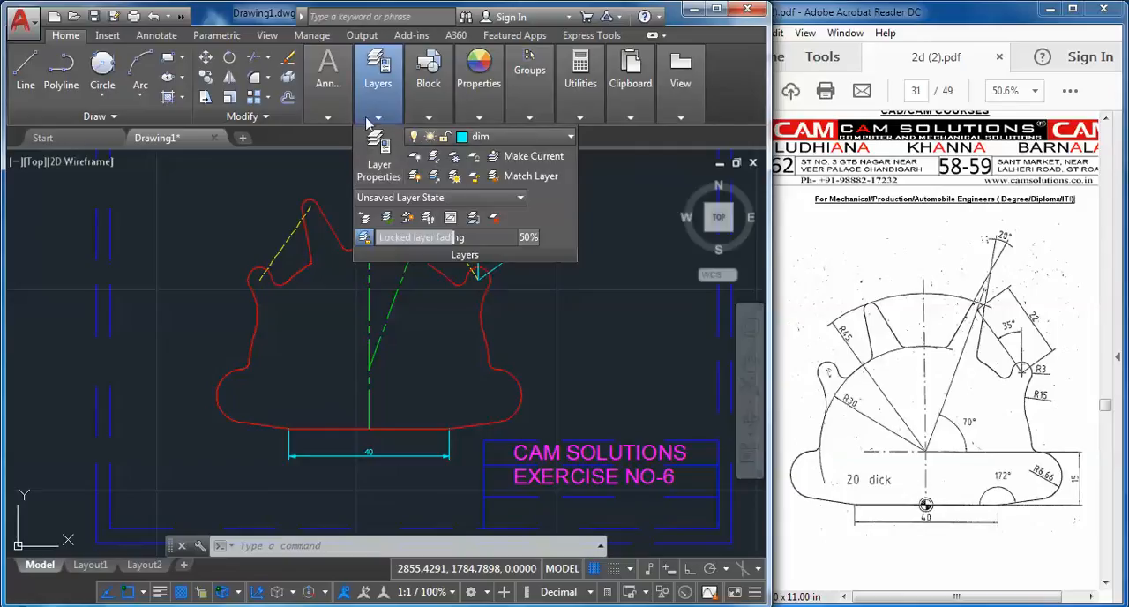
mouse_move(335, 129)
left_click(476, 136)
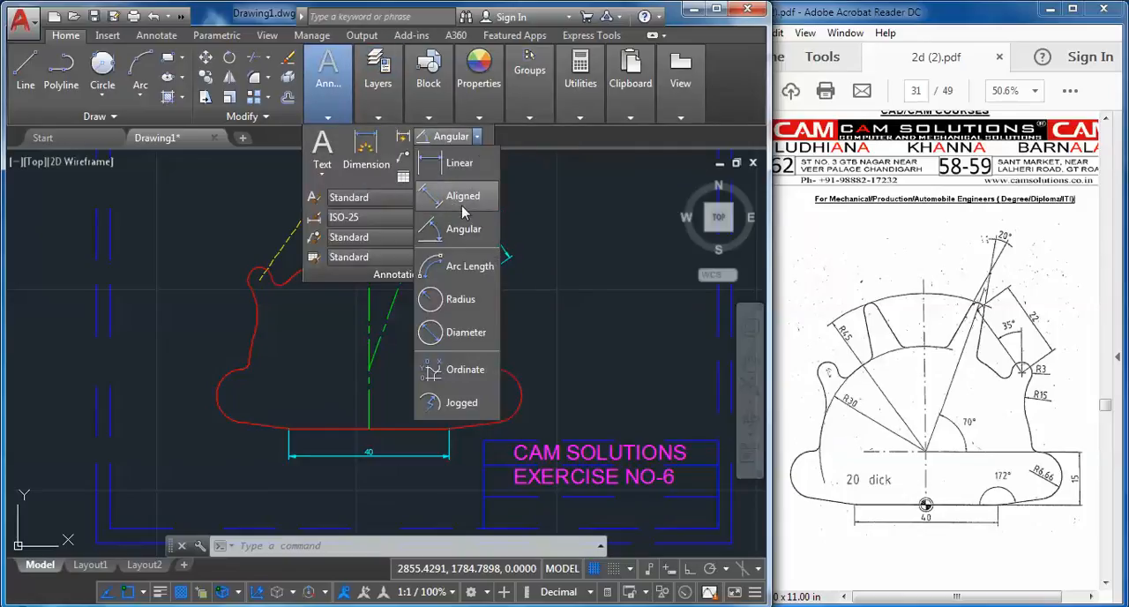
left_click(452, 302)
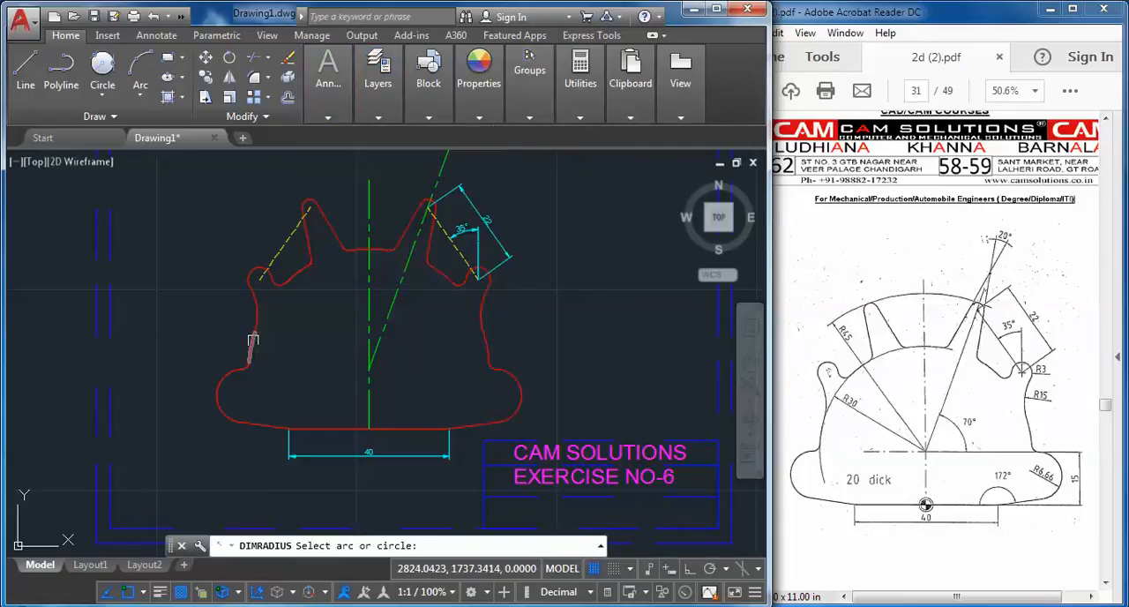
left_click(252, 344)
left_click(231, 336)
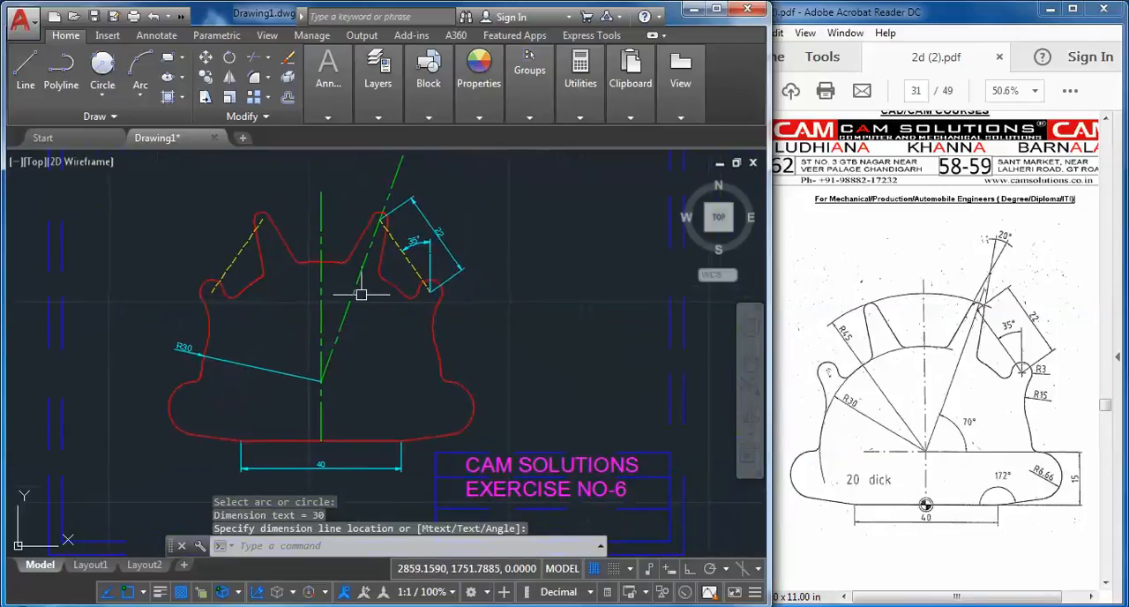
Add radius dimensions to the small rounded tip at the profile's right shoulder and the arc just below it, both with text outside
key("Return")
scroll(494, 275, "up", 5)
left_click(429, 303)
left_click(452, 309)
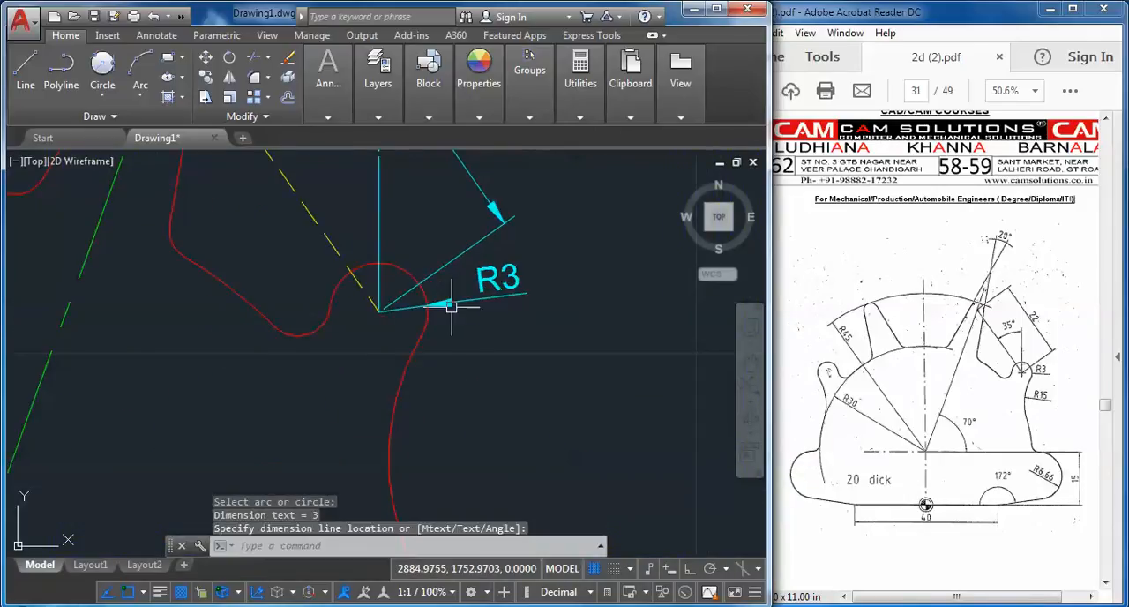
scroll(474, 285, "down", 4)
key("Return")
left_click(444, 329)
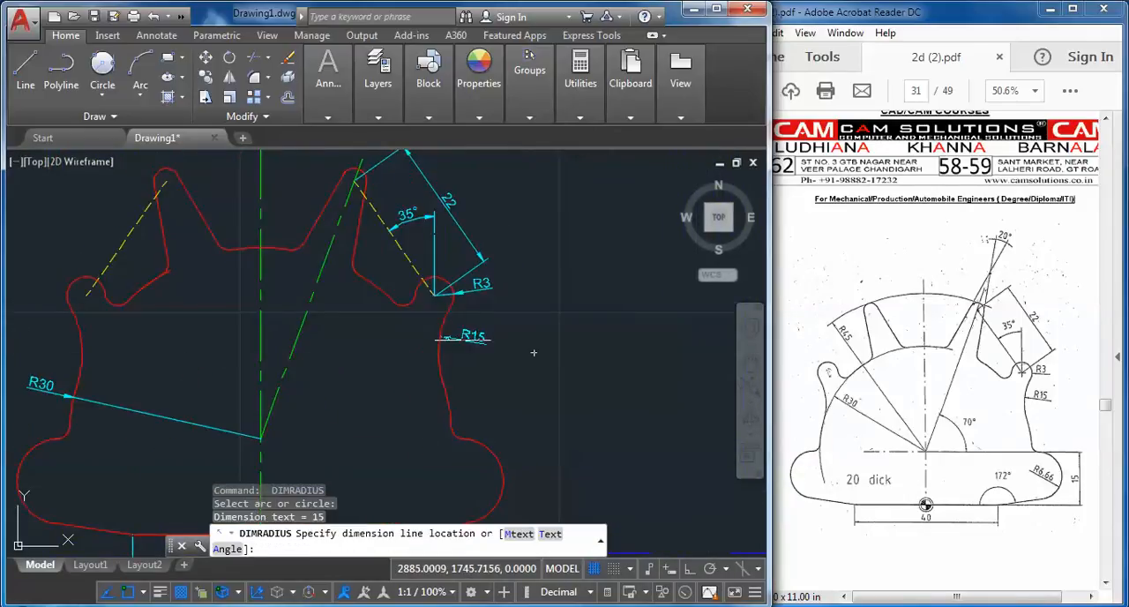
left_click(464, 343)
Add a radius dimension to the large rounded end at the profile's lower right, with its text inside the profile
middle_click_drag(500, 343, 526, 245)
key("Return")
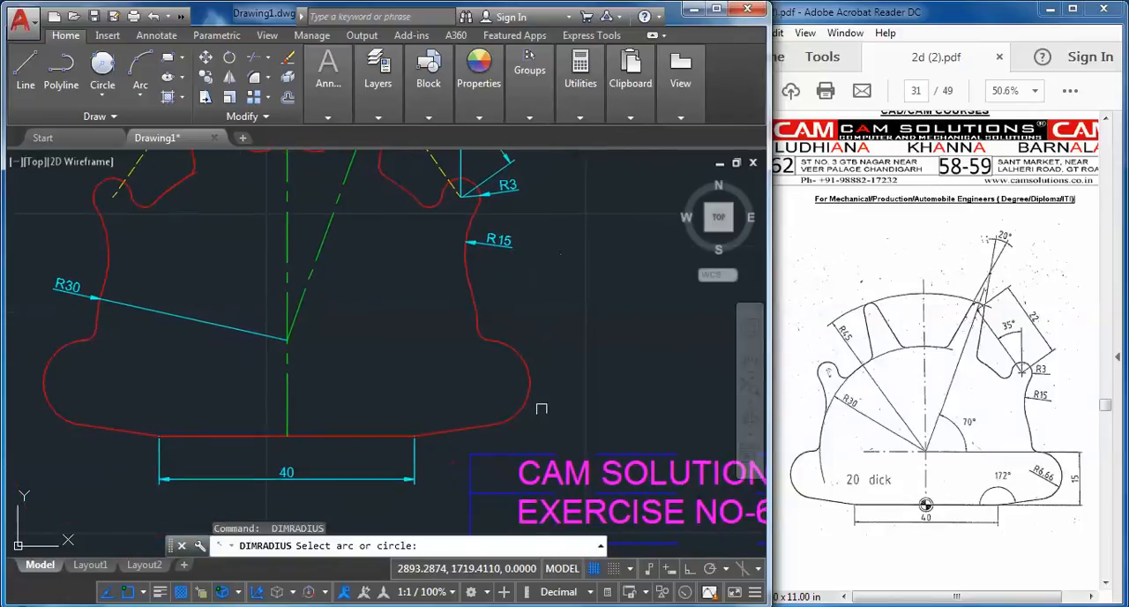
left_click(518, 411)
left_click(484, 381)
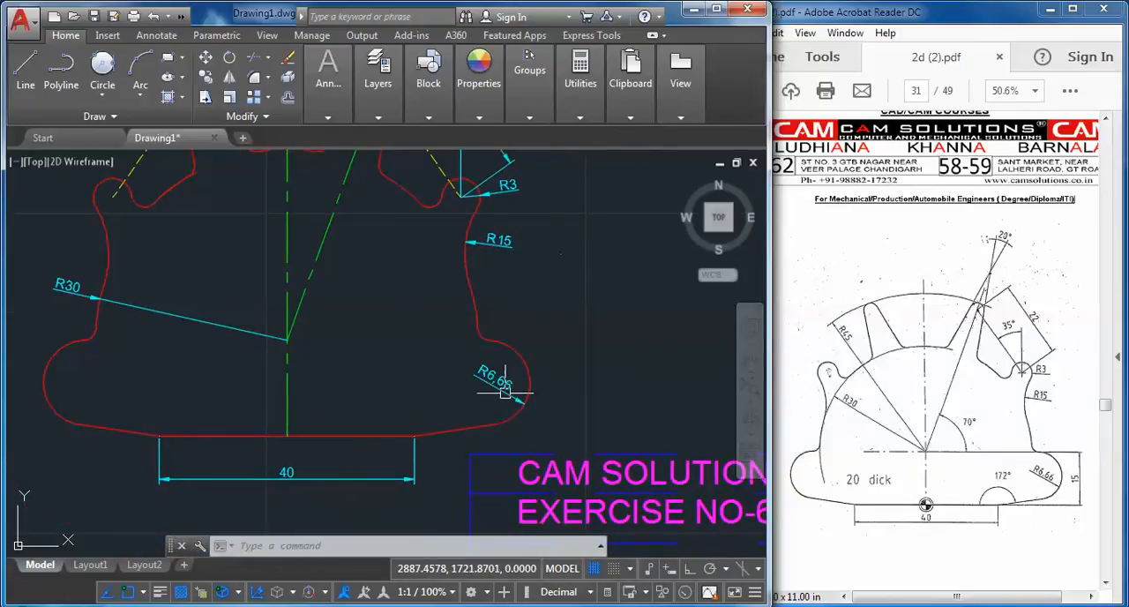
Add an angular dimension between the inclined green center line and the profile's bottom edge, placed inside the profile
mouse_move(486, 380)
middle_mouse_down()
mouse_move(517, 385)
mouse_move(443, 403)
middle_mouse_up()
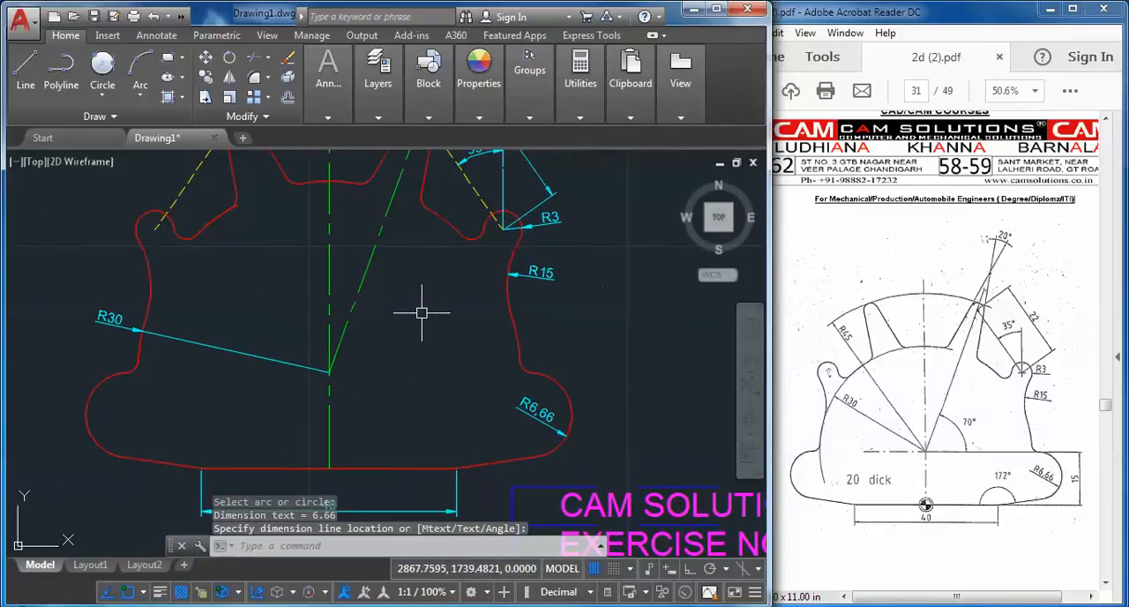
mouse_move(421, 313)
middle_mouse_down()
mouse_move(448, 340)
mouse_move(443, 315)
middle_mouse_up()
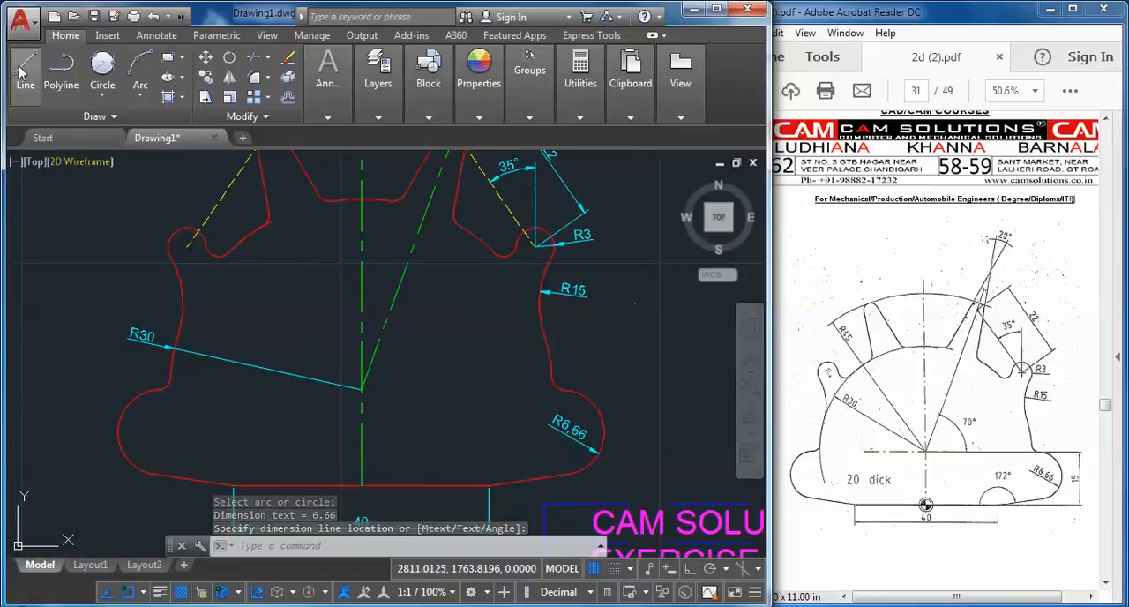
left_click(327, 75)
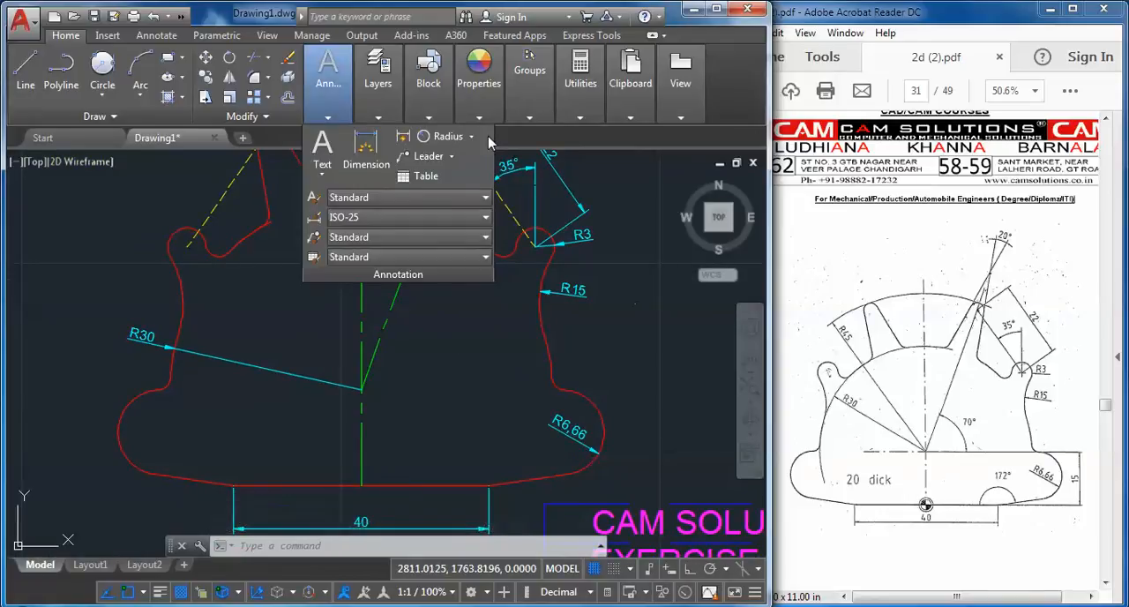
left_click(473, 137)
left_click(460, 229)
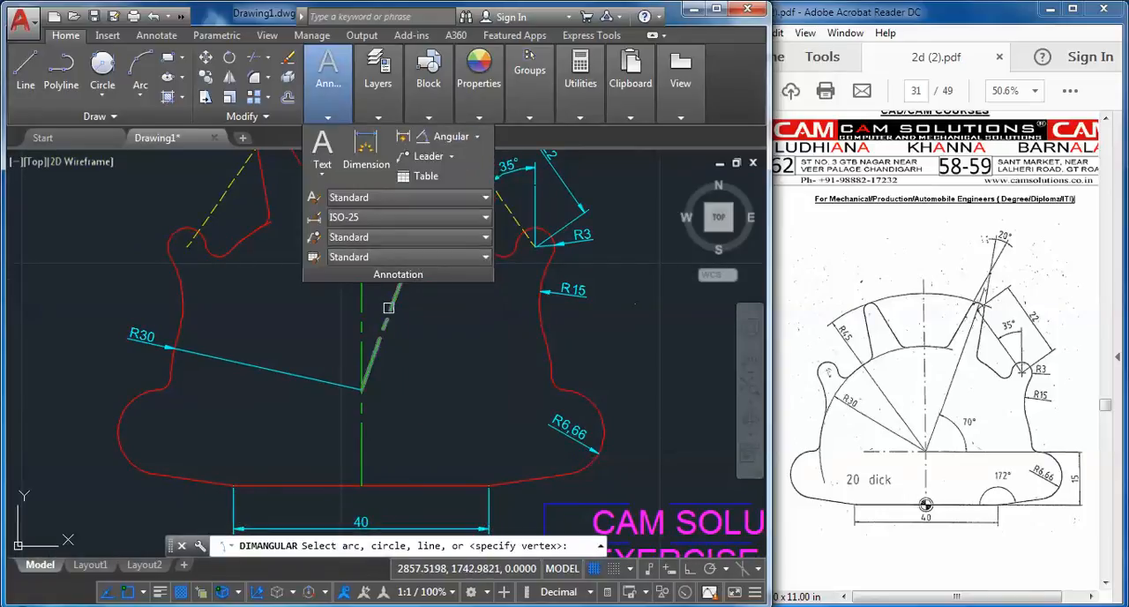
left_click(388, 306)
left_click(429, 485)
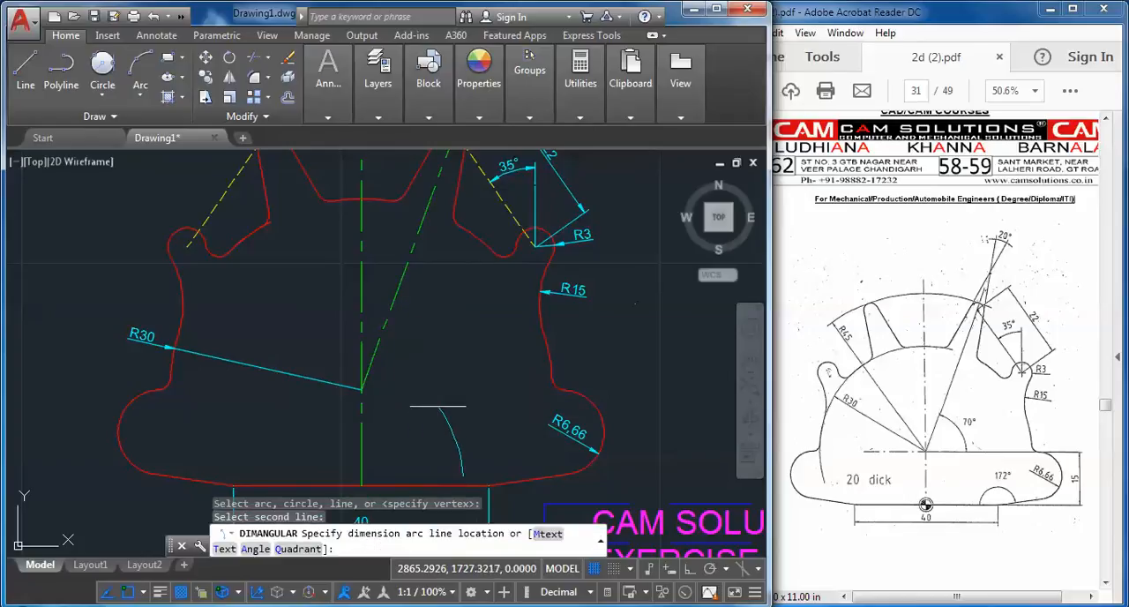
left_click(441, 398)
Turn off the text, hidden, dim, center, border and hatch layers to isolate the red plate profile
scroll(441, 398, "down", 4)
middle_click_drag(406, 334, 389, 334)
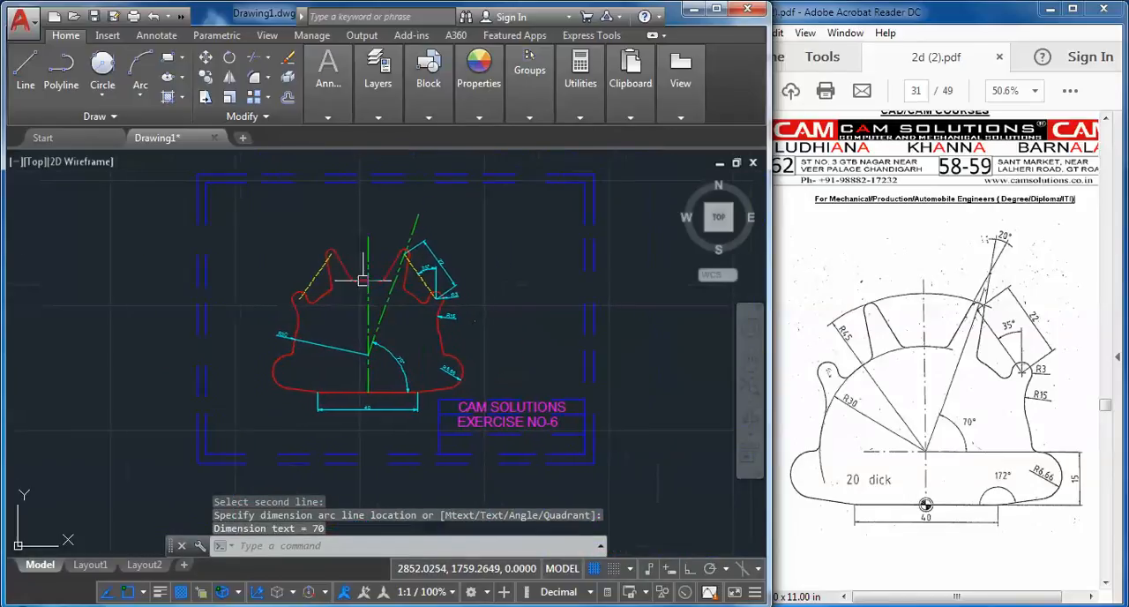
scroll(363, 280, "up", 2)
middle_click_drag(358, 285, 335, 282)
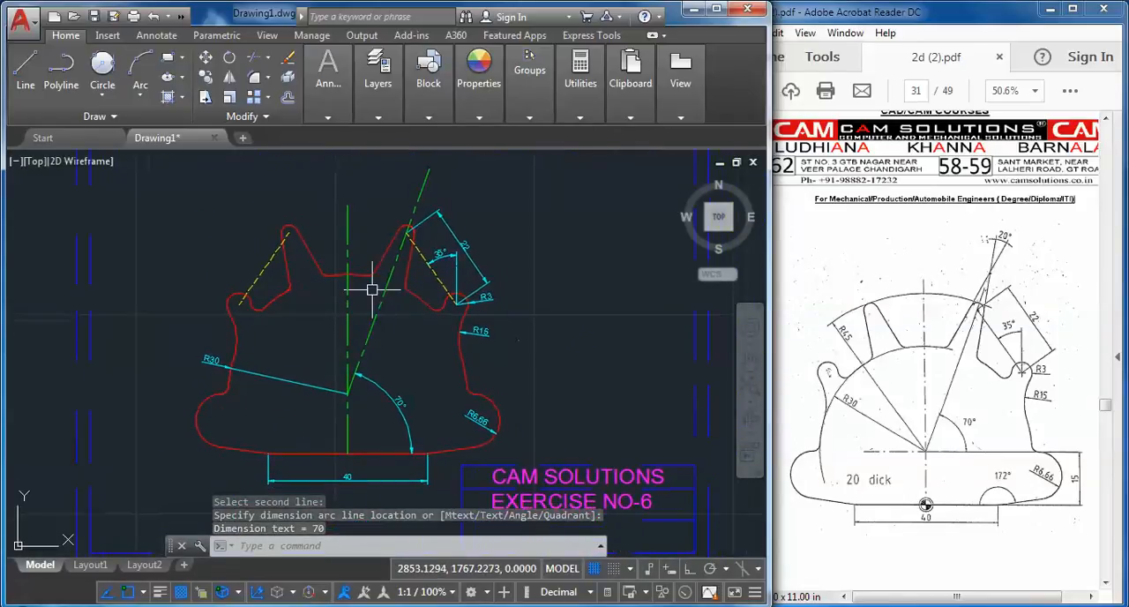
middle_click_drag(478, 284, 445, 271)
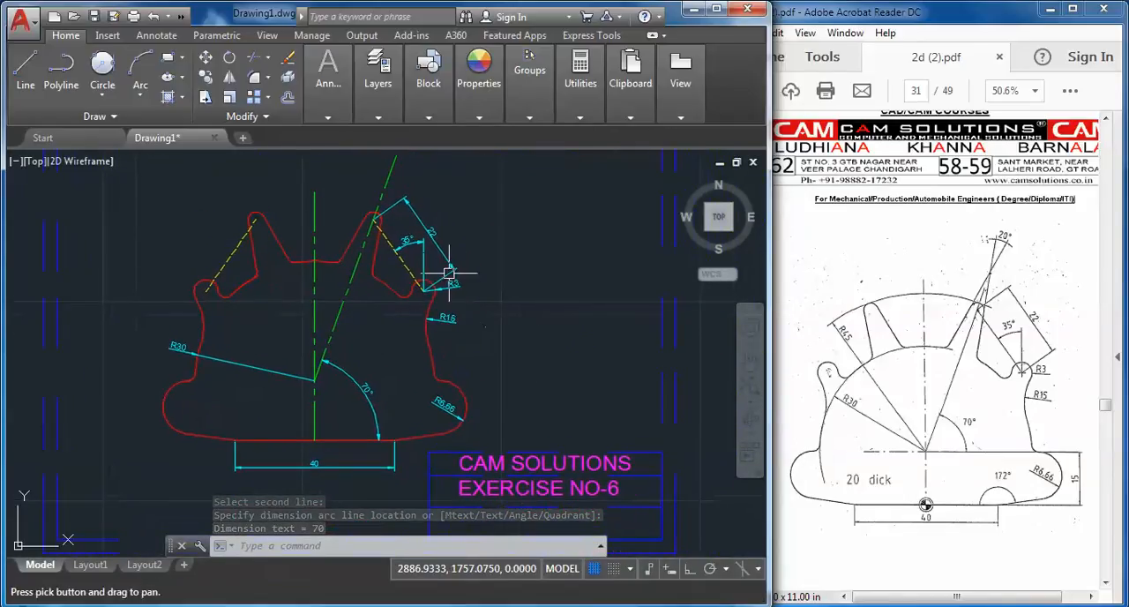
left_click(379, 116)
left_click(569, 138)
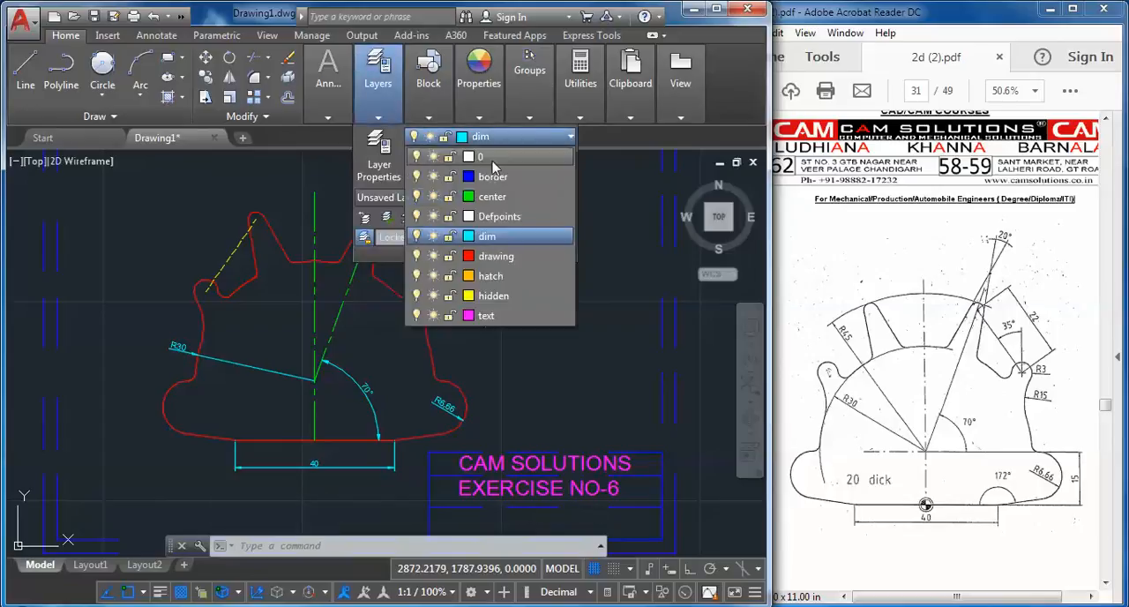
left_click(416, 314)
left_click(416, 295)
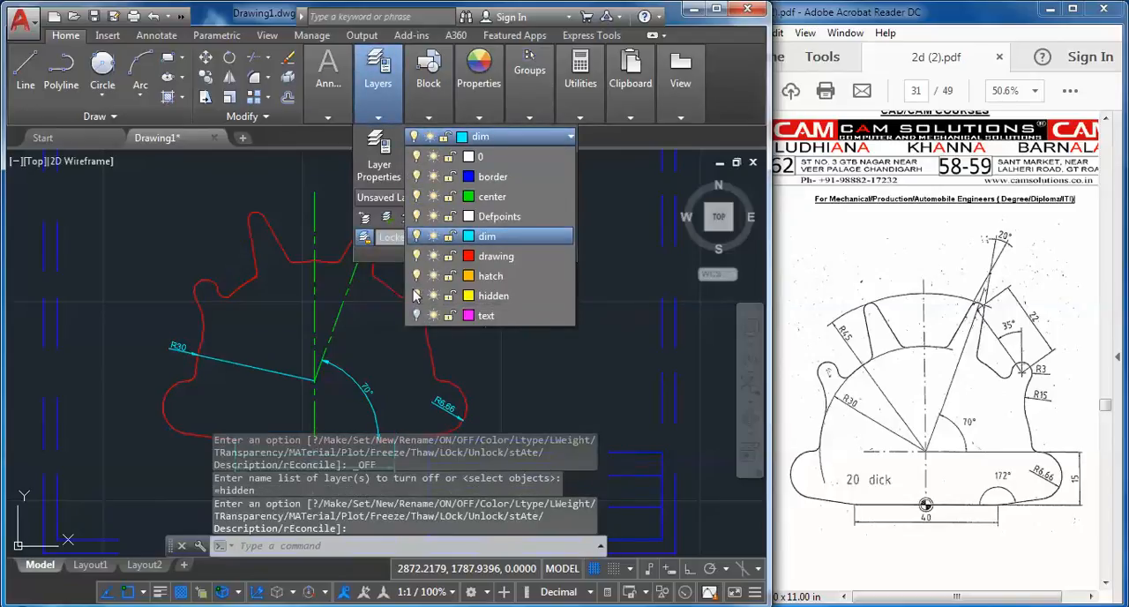
left_click(417, 235)
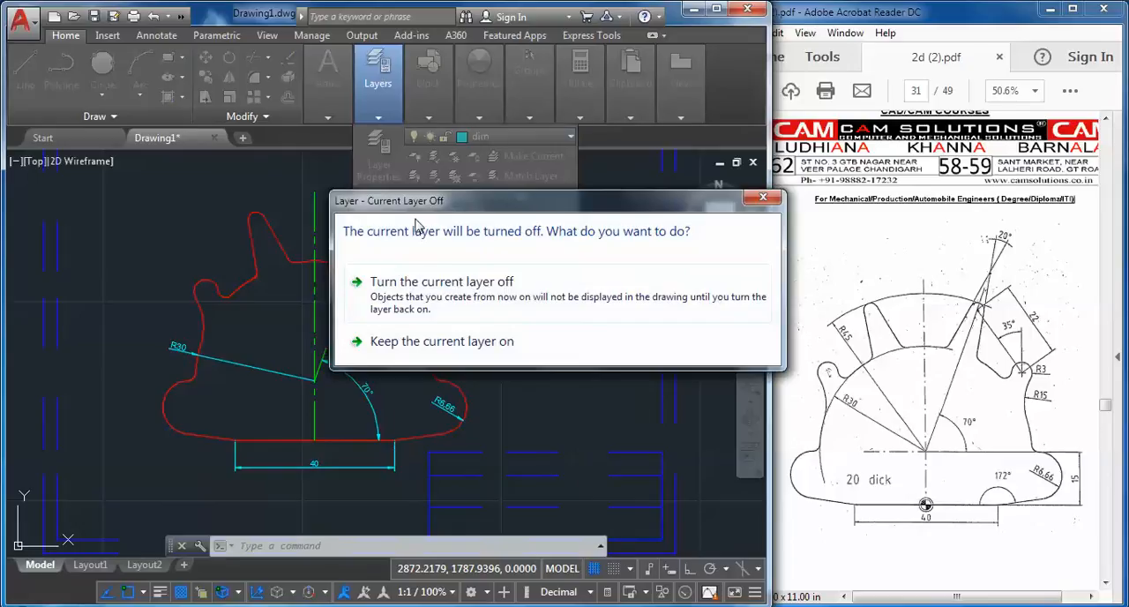
left_click(423, 280)
left_click(441, 137)
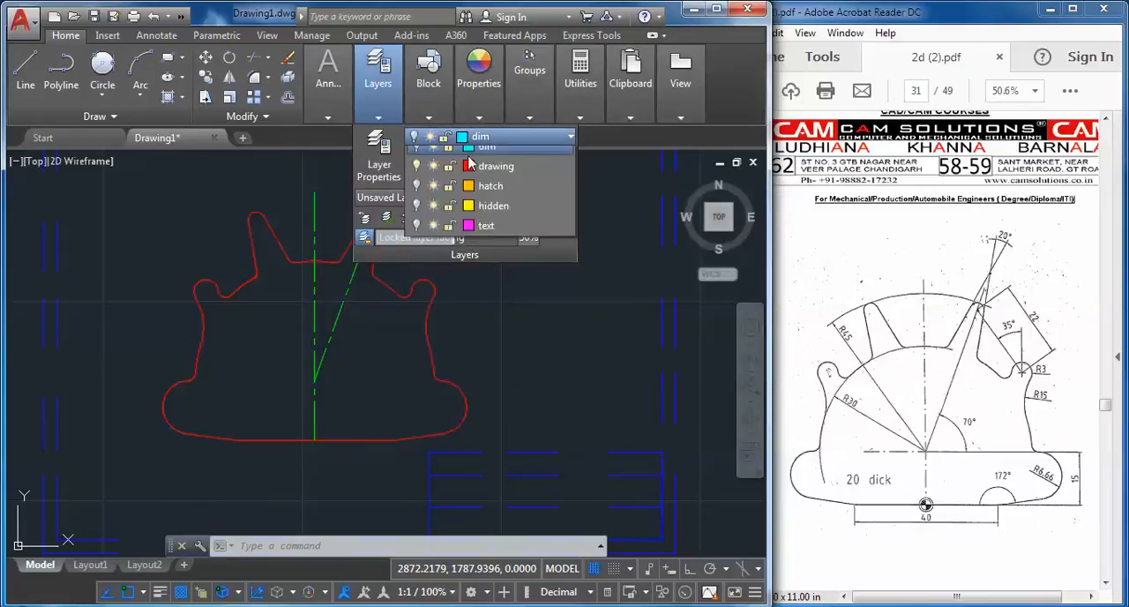
left_click(417, 196)
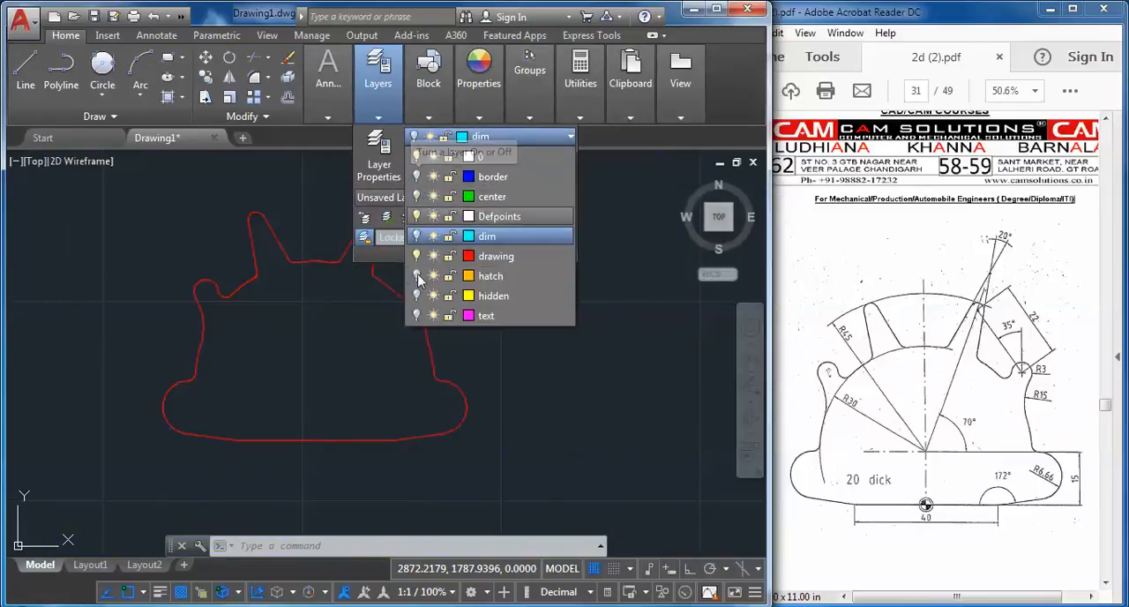
Turn the dim, center, hidden, border and text layers back on
left_click(416, 238)
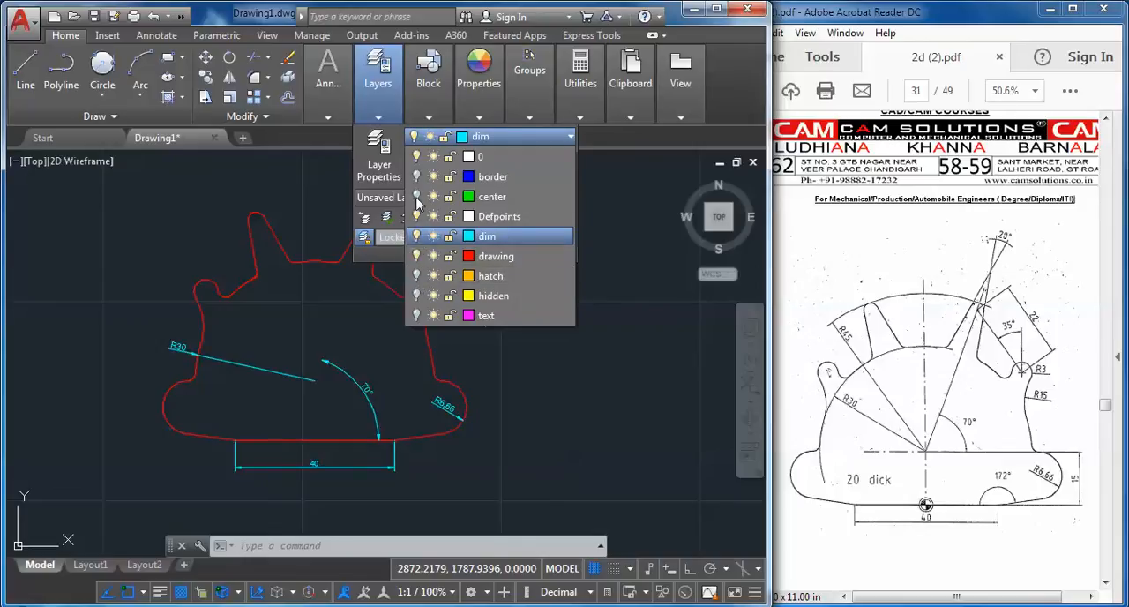
left_click(417, 196)
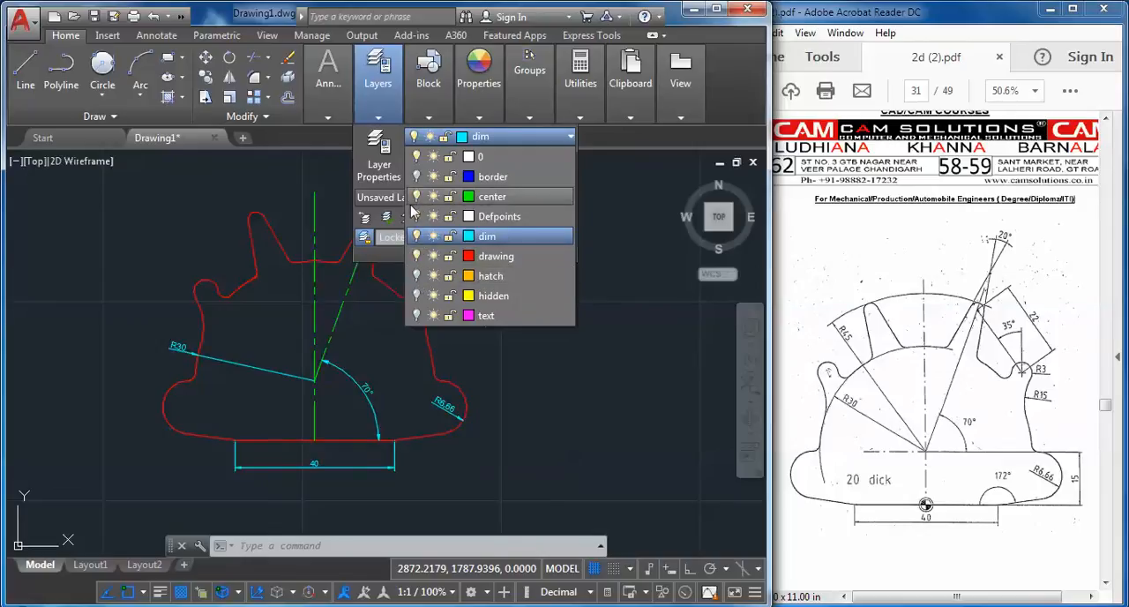
left_click(417, 296)
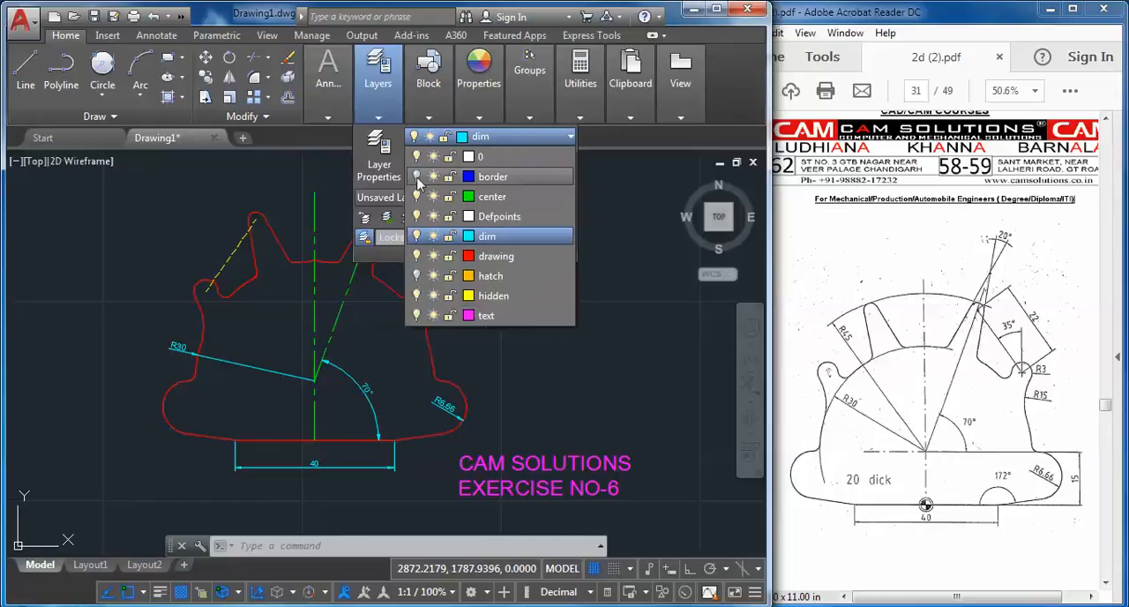
left_click(642, 347)
left_click(527, 353)
scroll(569, 326, "down", 4)
scroll(547, 343, "up", 4)
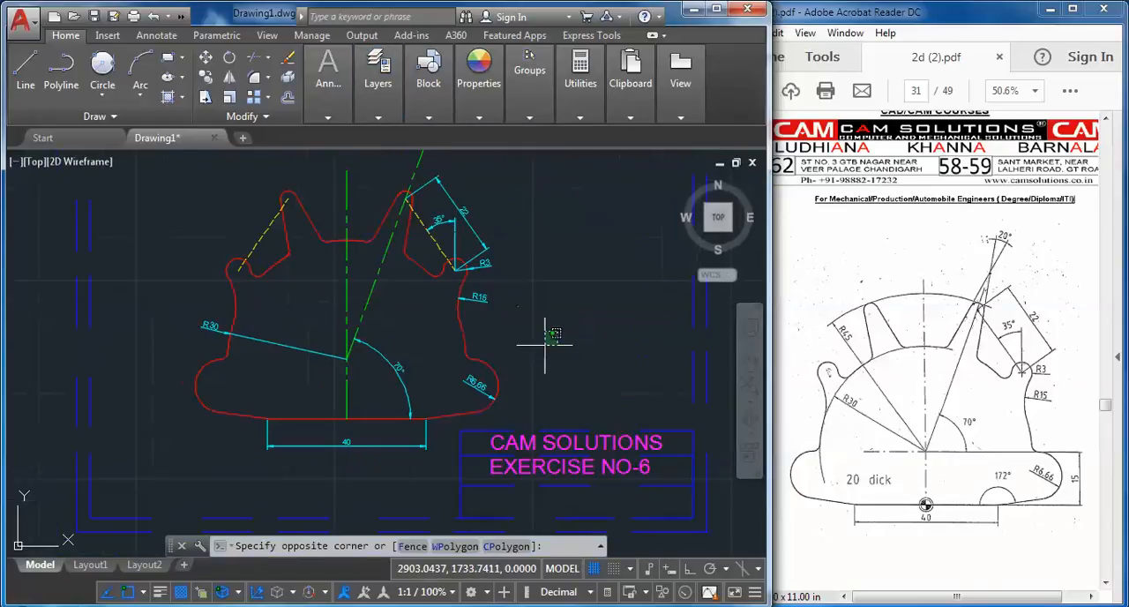
mouse_move(551, 335)
middle_mouse_down()
mouse_move(512, 384)
mouse_move(541, 371)
middle_mouse_up()
mouse_move(548, 372)
middle_mouse_down()
mouse_move(555, 382)
mouse_move(555, 371)
middle_mouse_up()
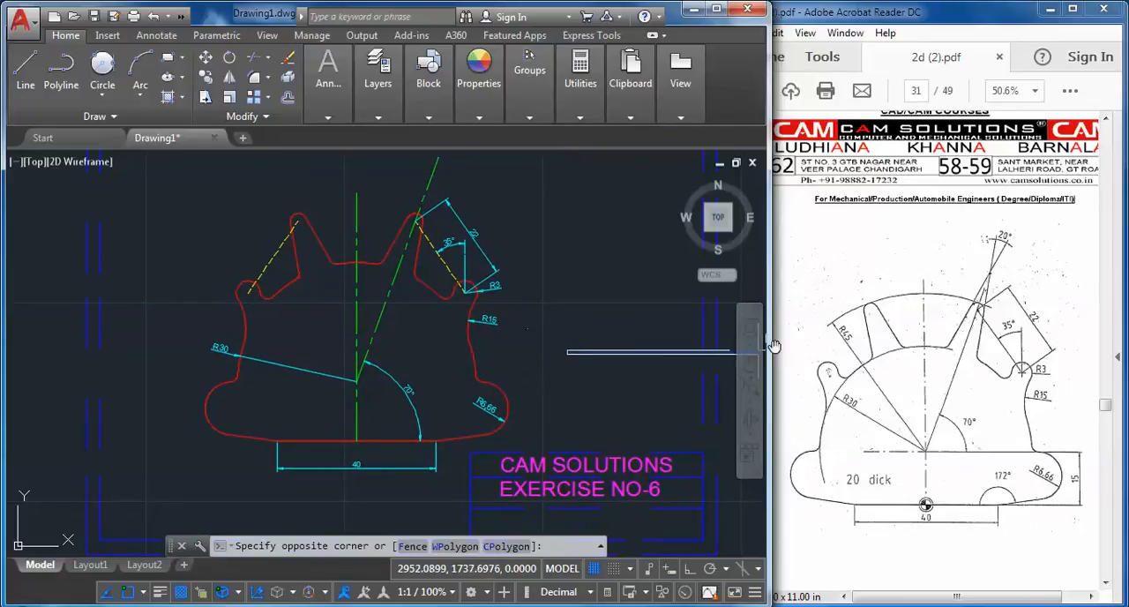